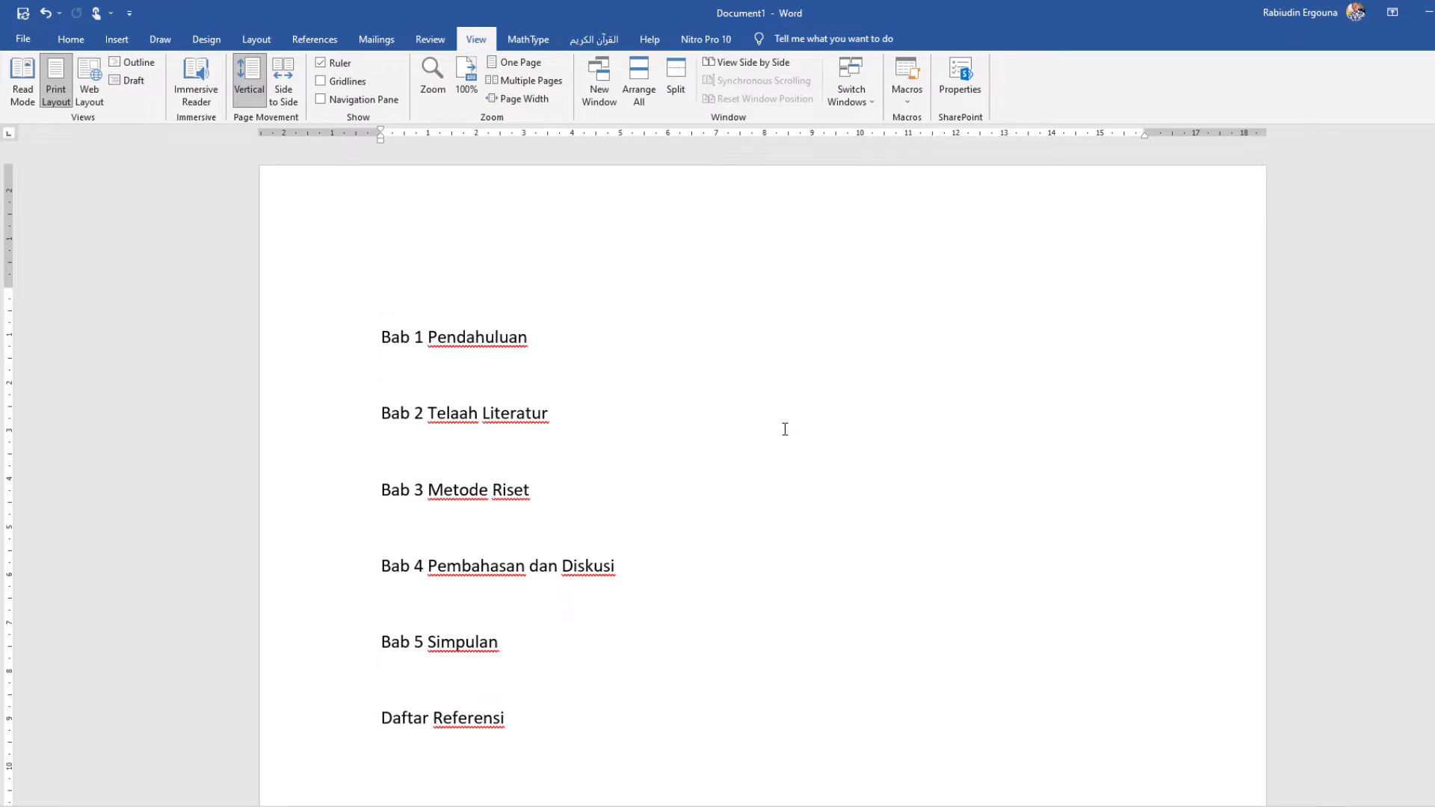
Step: Switch to AFEKTIF MONOGRAF.docx and read through its Pembahasan section as an example of a long document
scroll(784, 429, "down", 8)
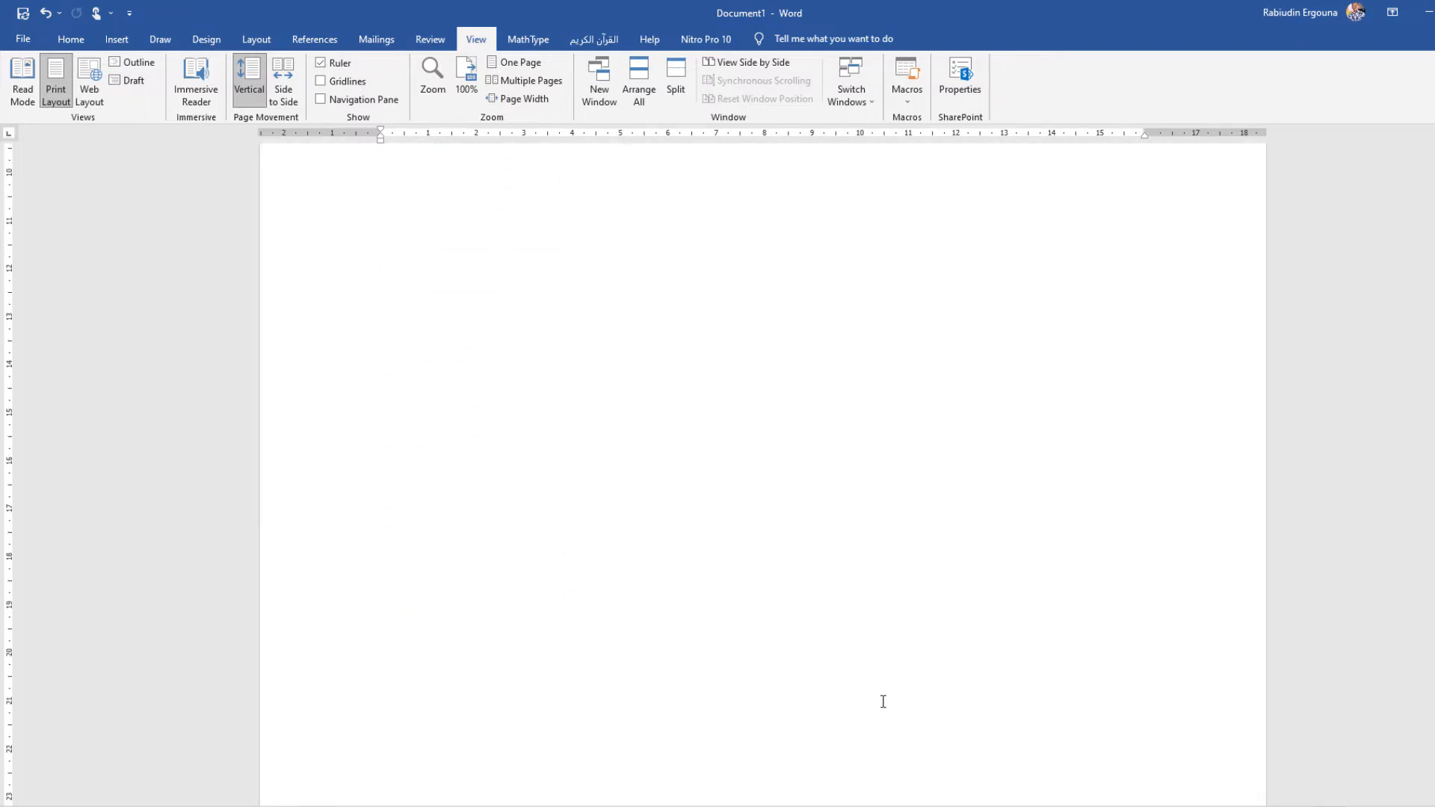
left_click(820, 803)
left_click(820, 803)
scroll(785, 515, "down", 10)
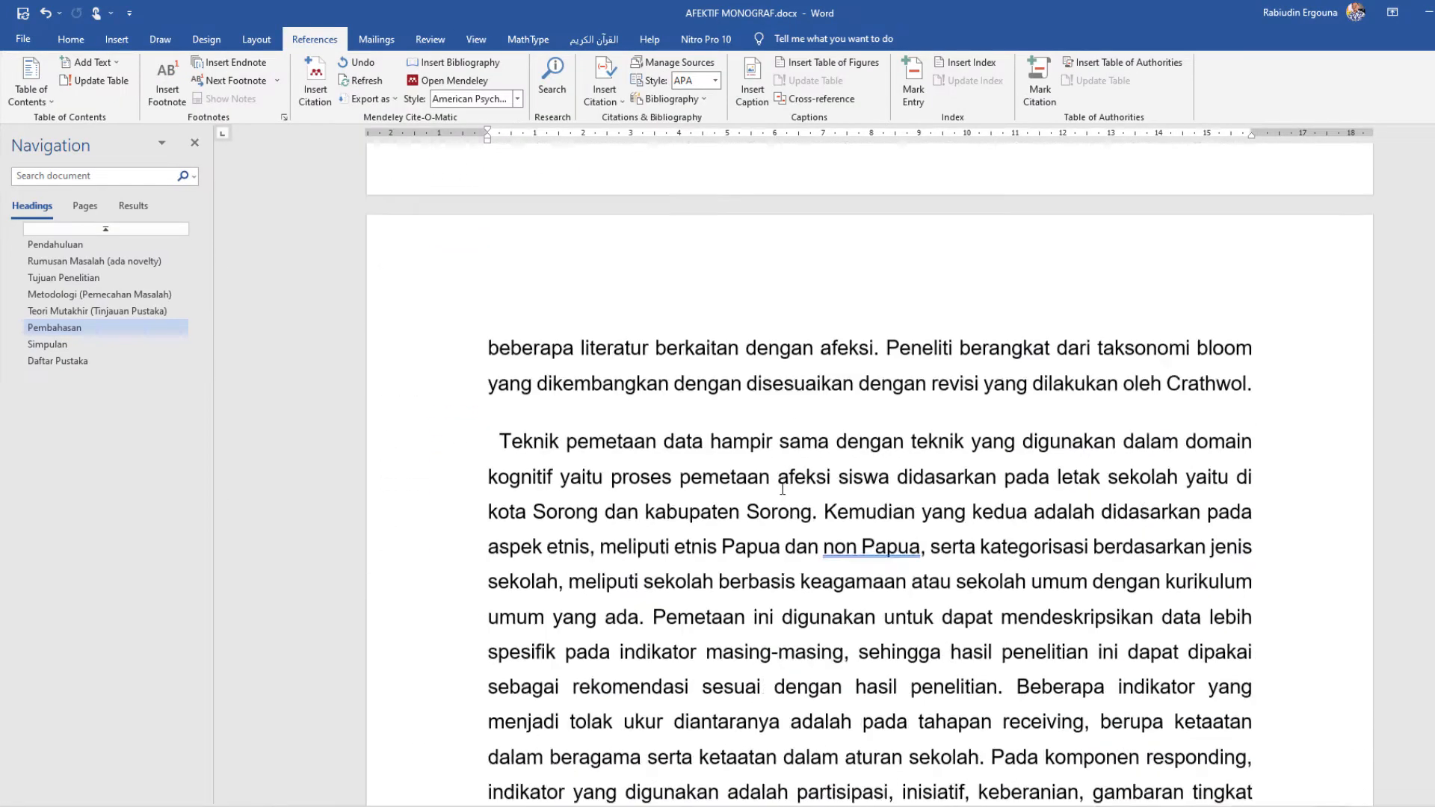
scroll(783, 489, "down", 20)
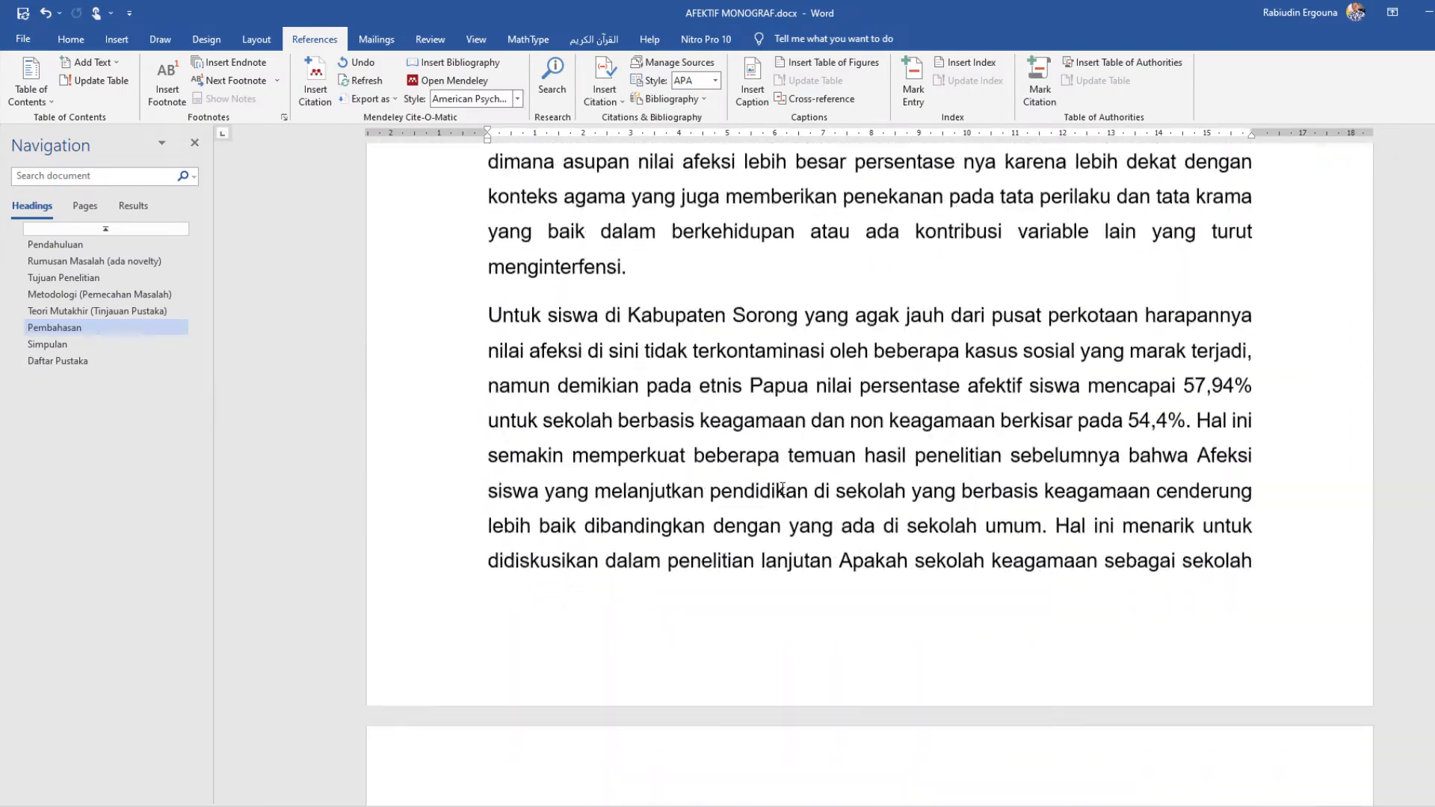
scroll(782, 489, "down", 20)
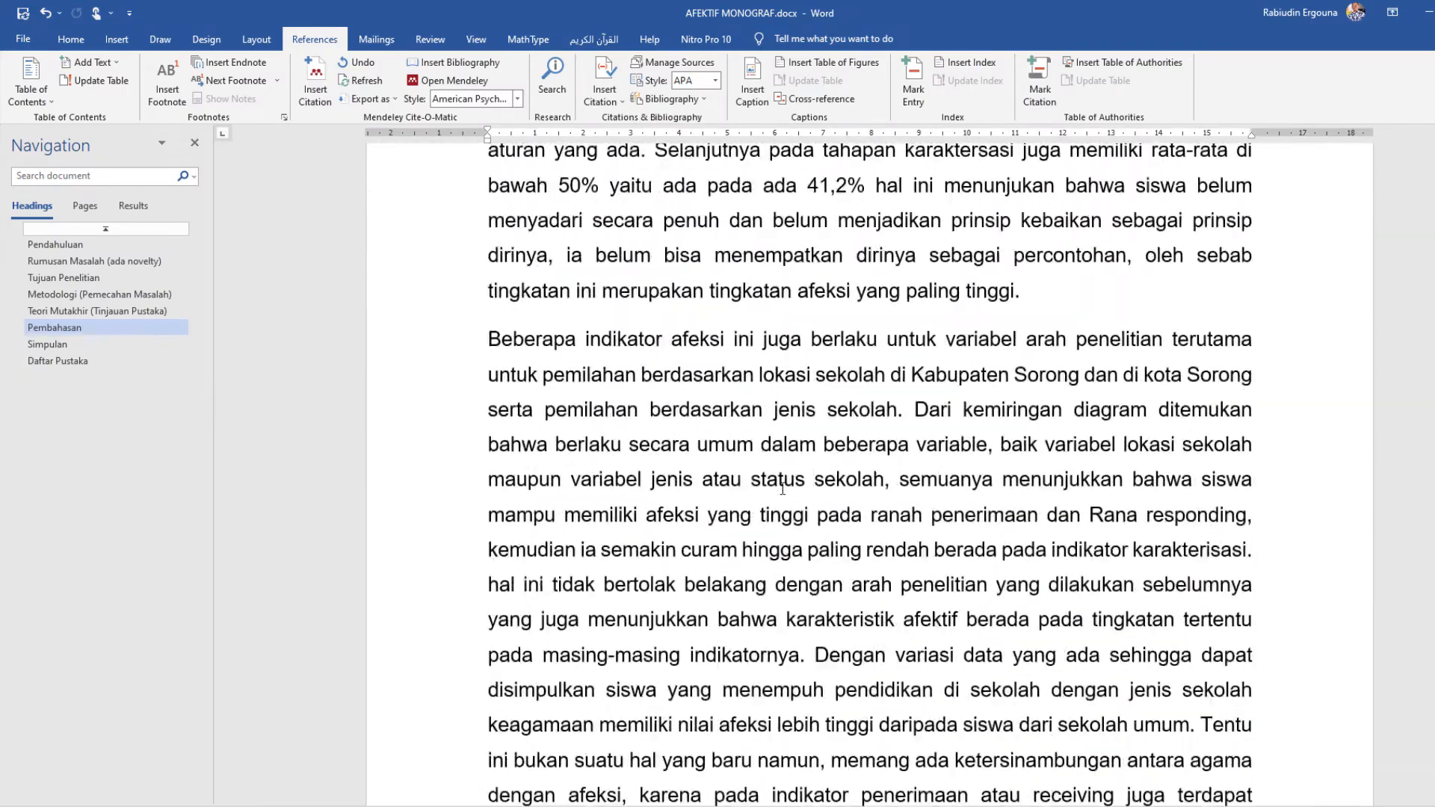
scroll(783, 489, "down", 20)
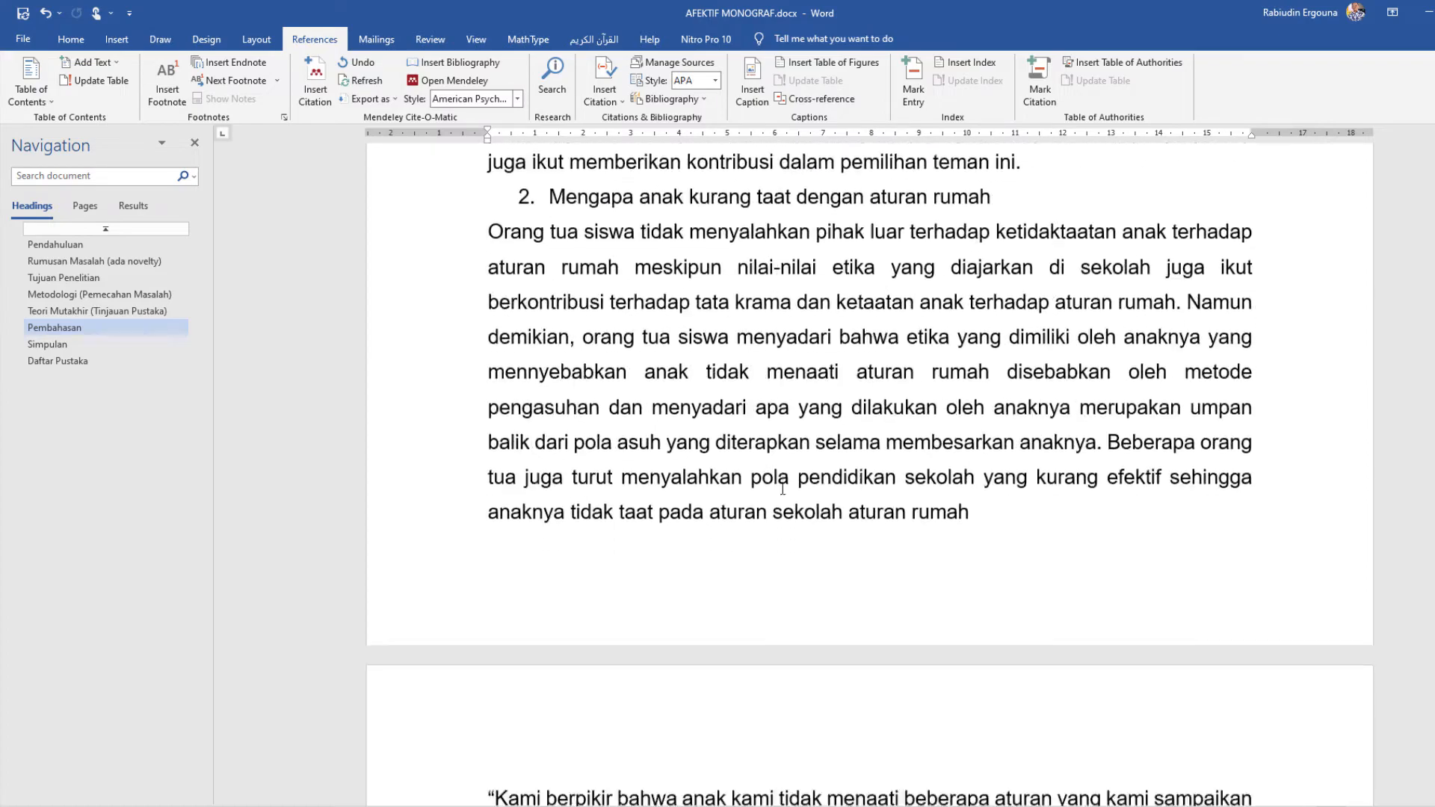
scroll(791, 489, "down", 20)
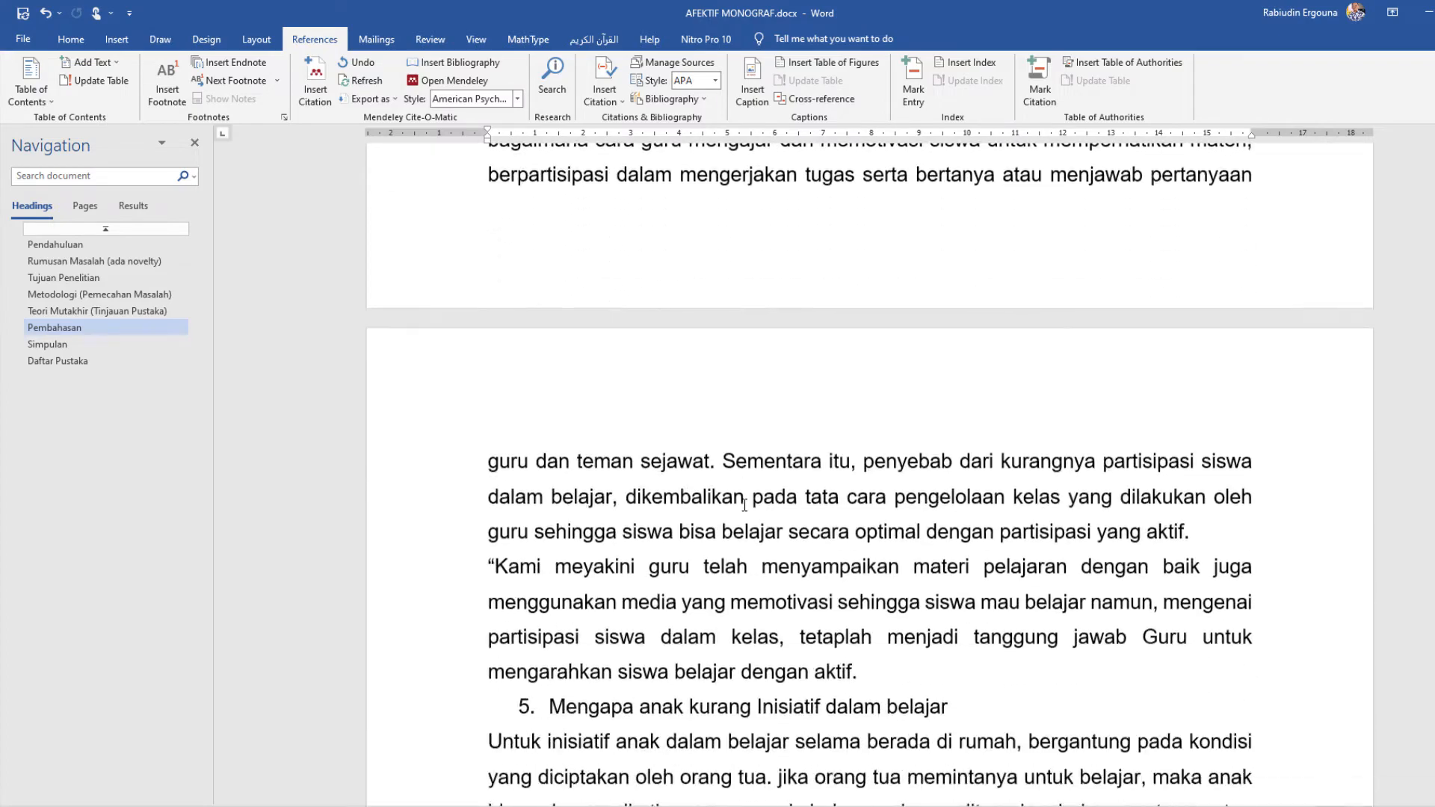
scroll(744, 506, "down", 20)
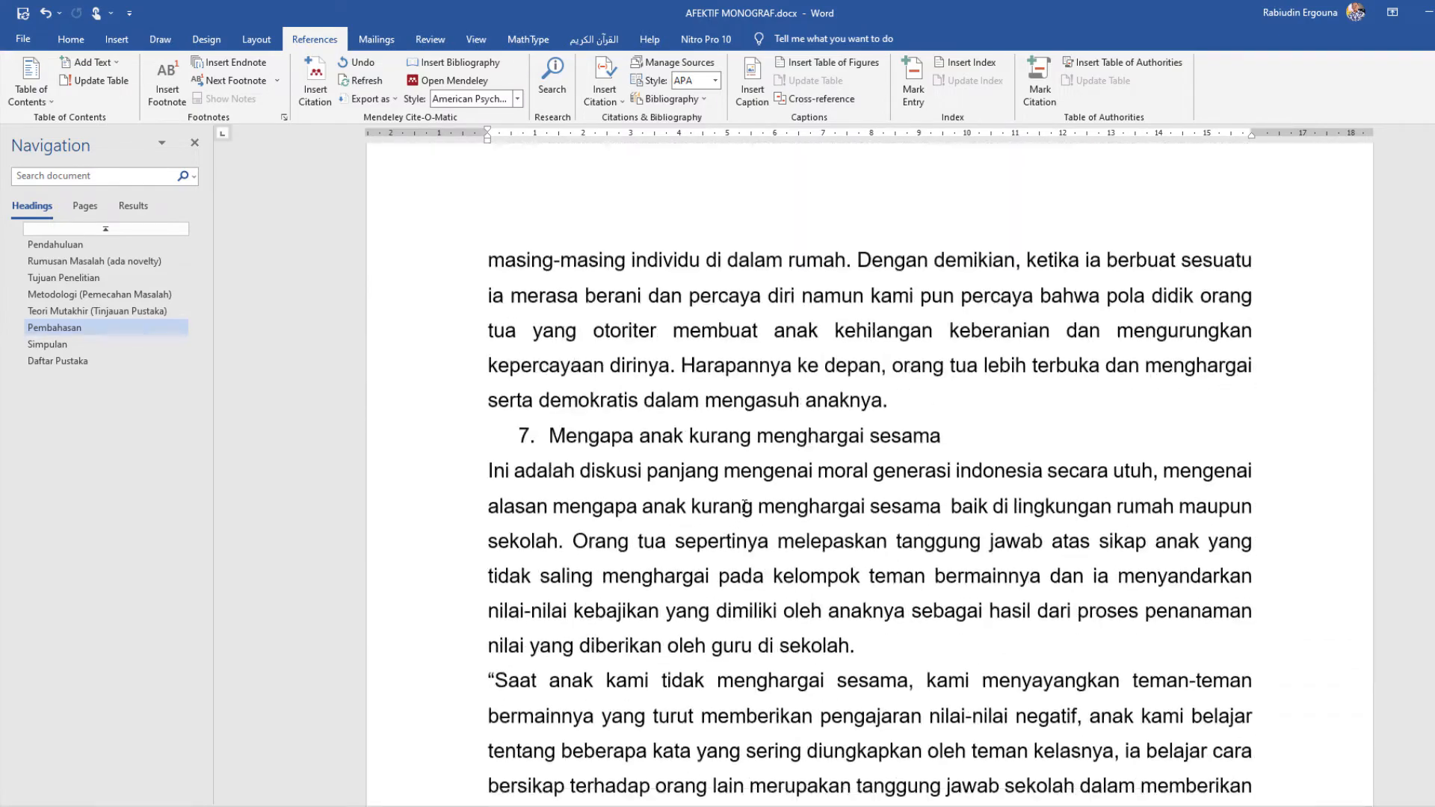
scroll(744, 506, "down", 20)
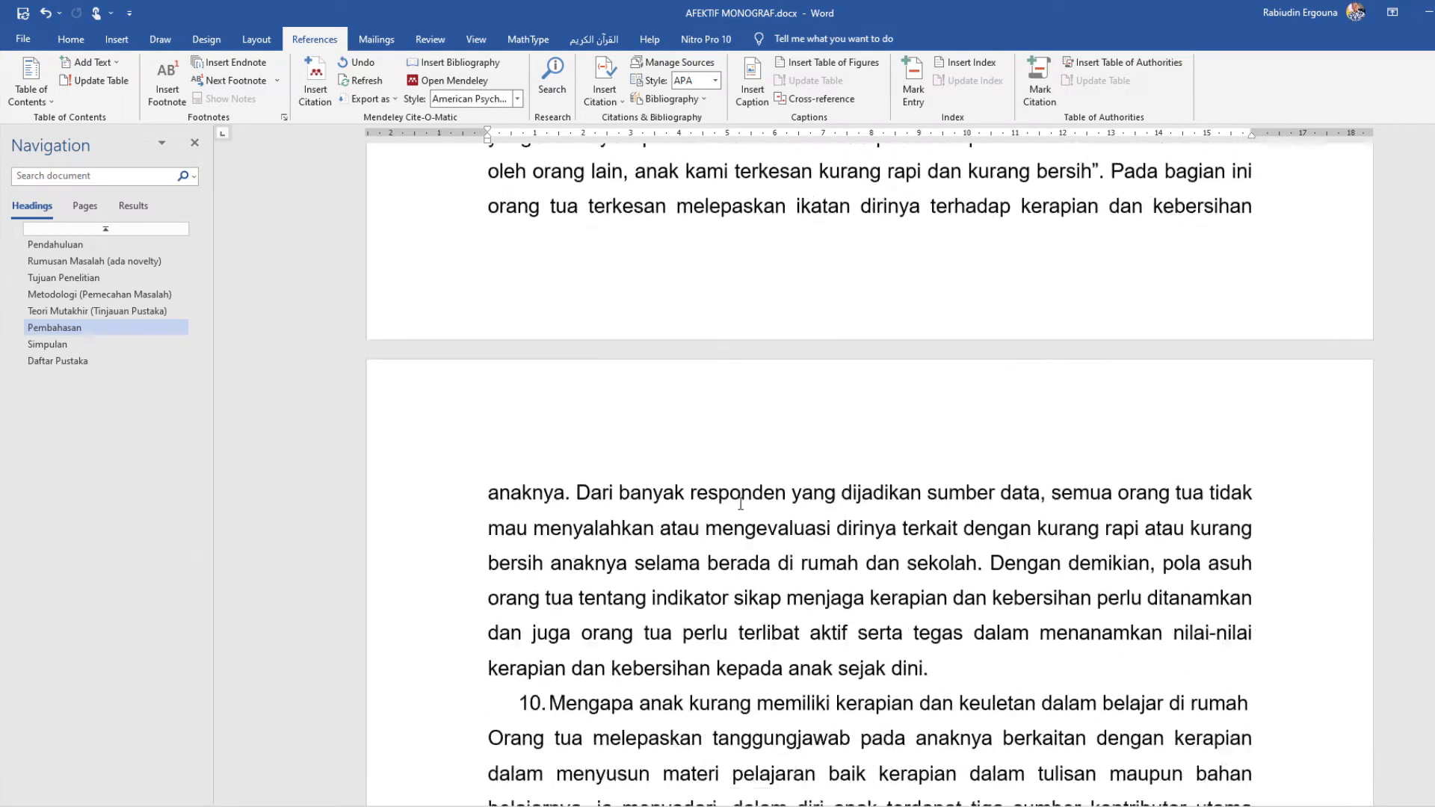
scroll(740, 504, "down", 8)
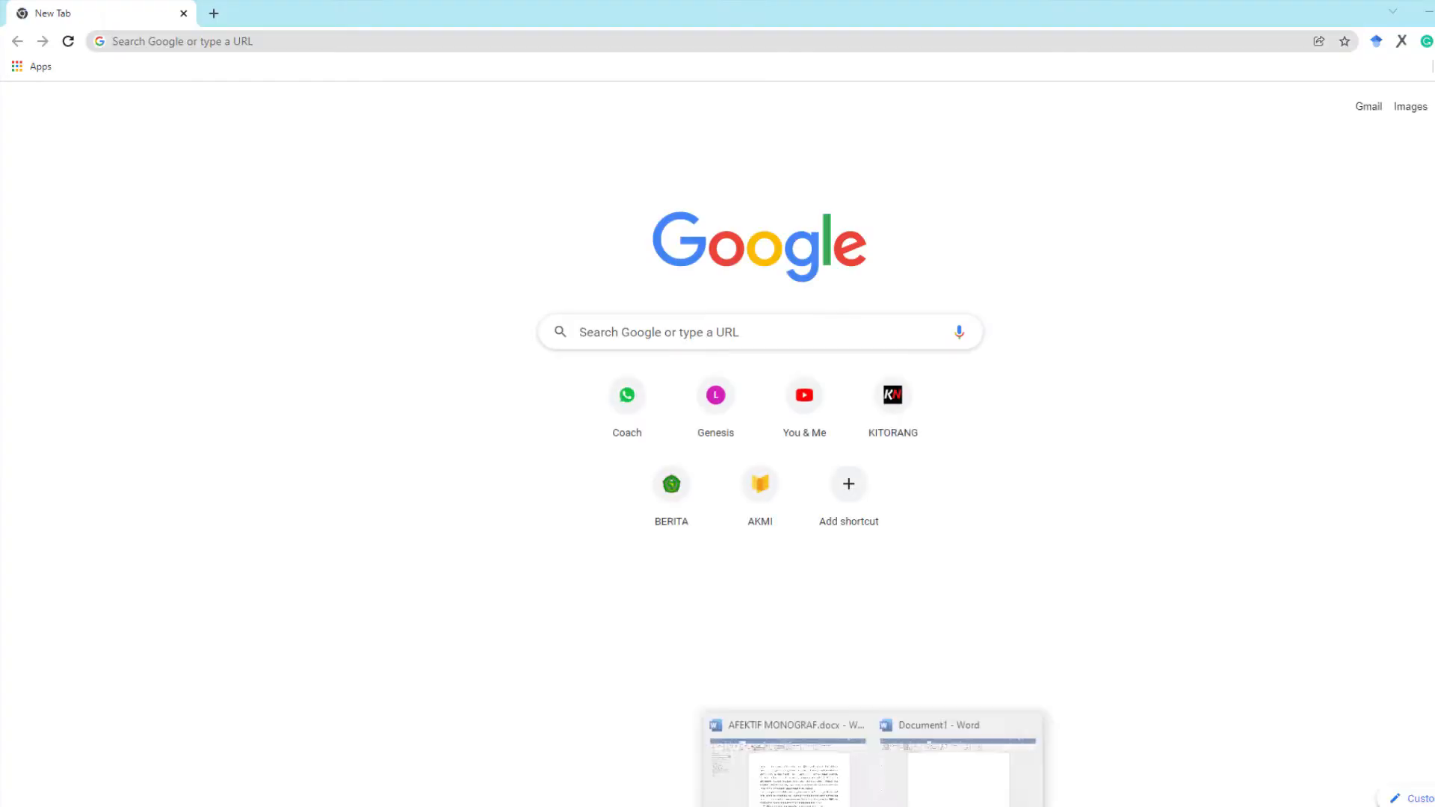
Step: Switch back to Document1 and place the cursor on the empty line above "Bab 1 Pendahuluan"
left_click(933, 779)
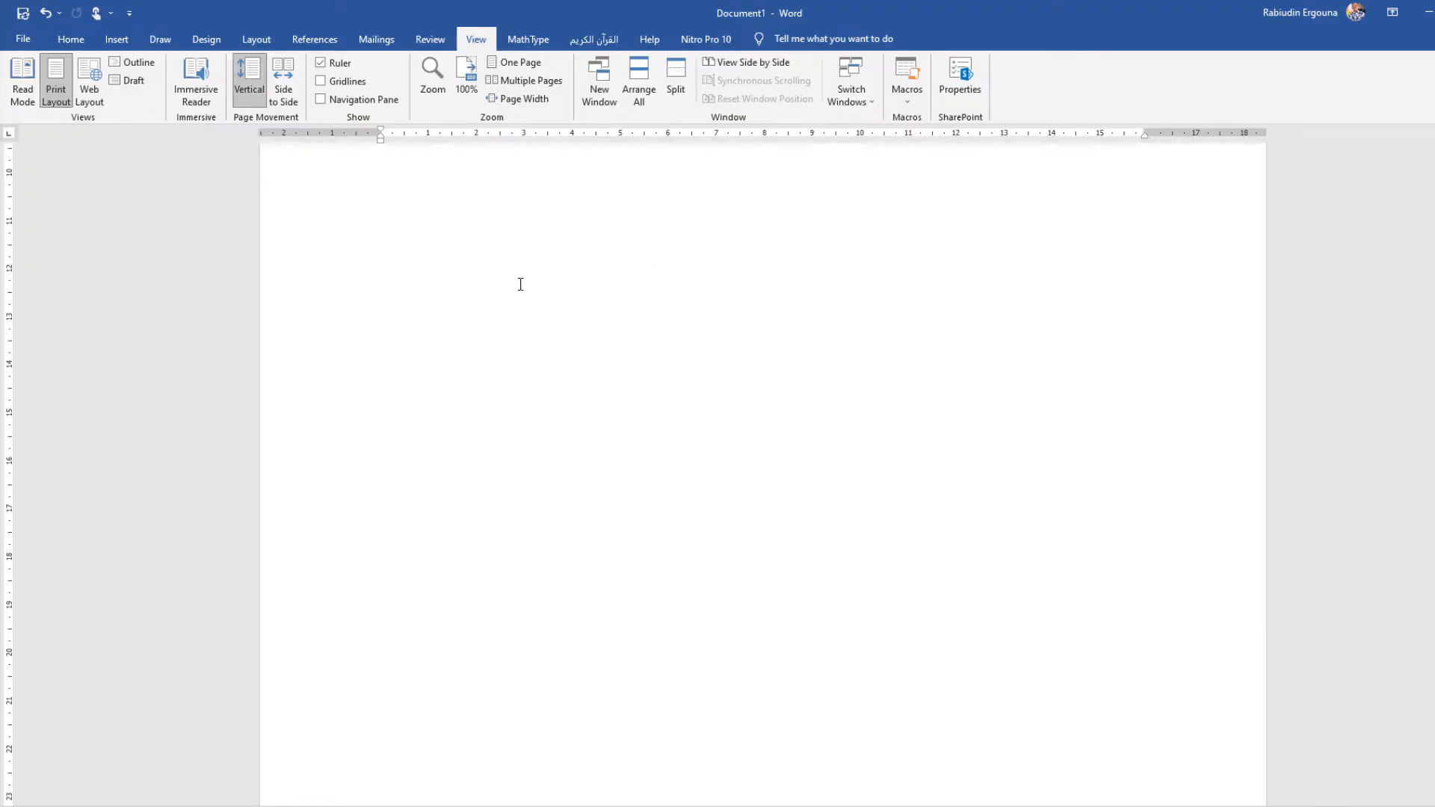
type("Daftar Referensi")
left_click(71, 39)
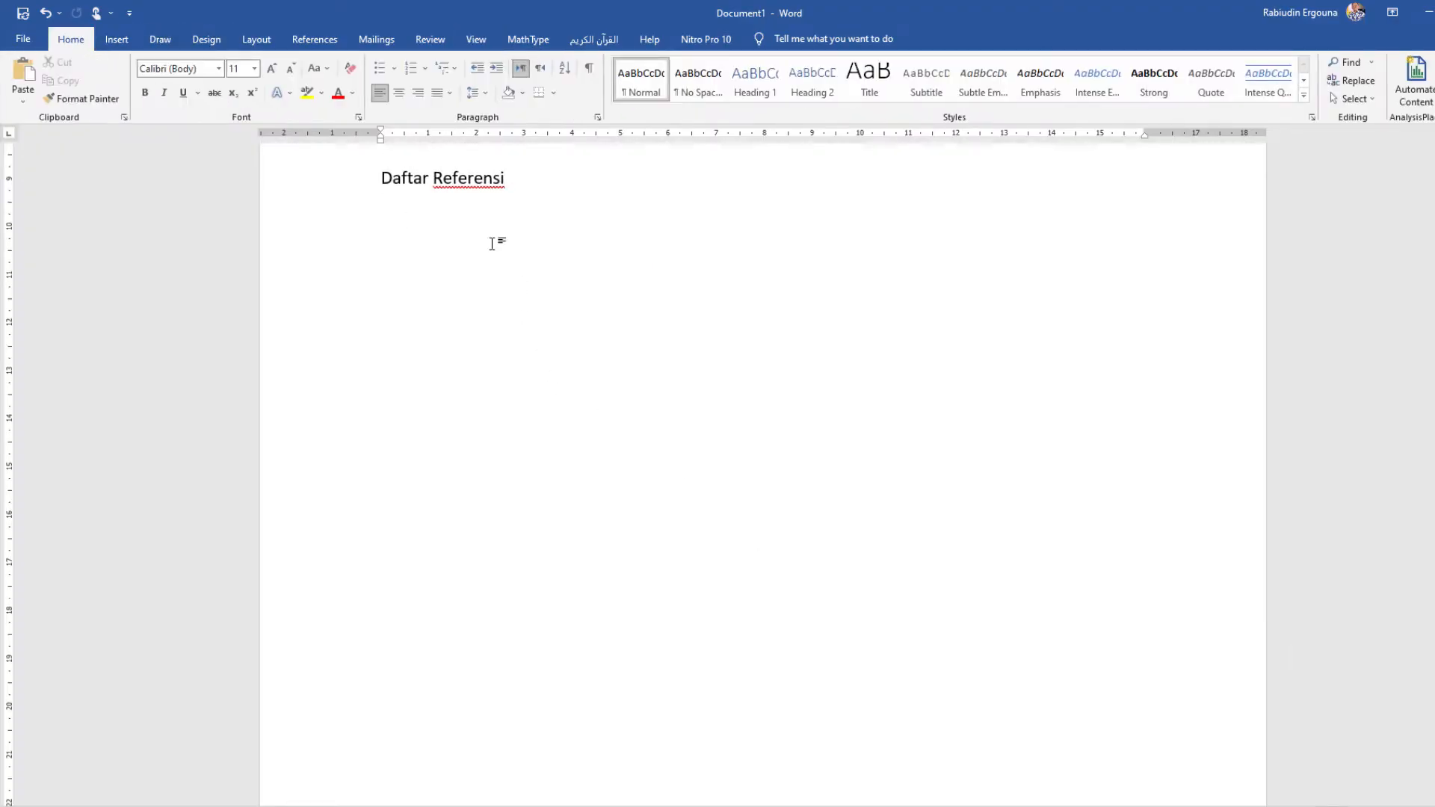
scroll(554, 269, "up", 8)
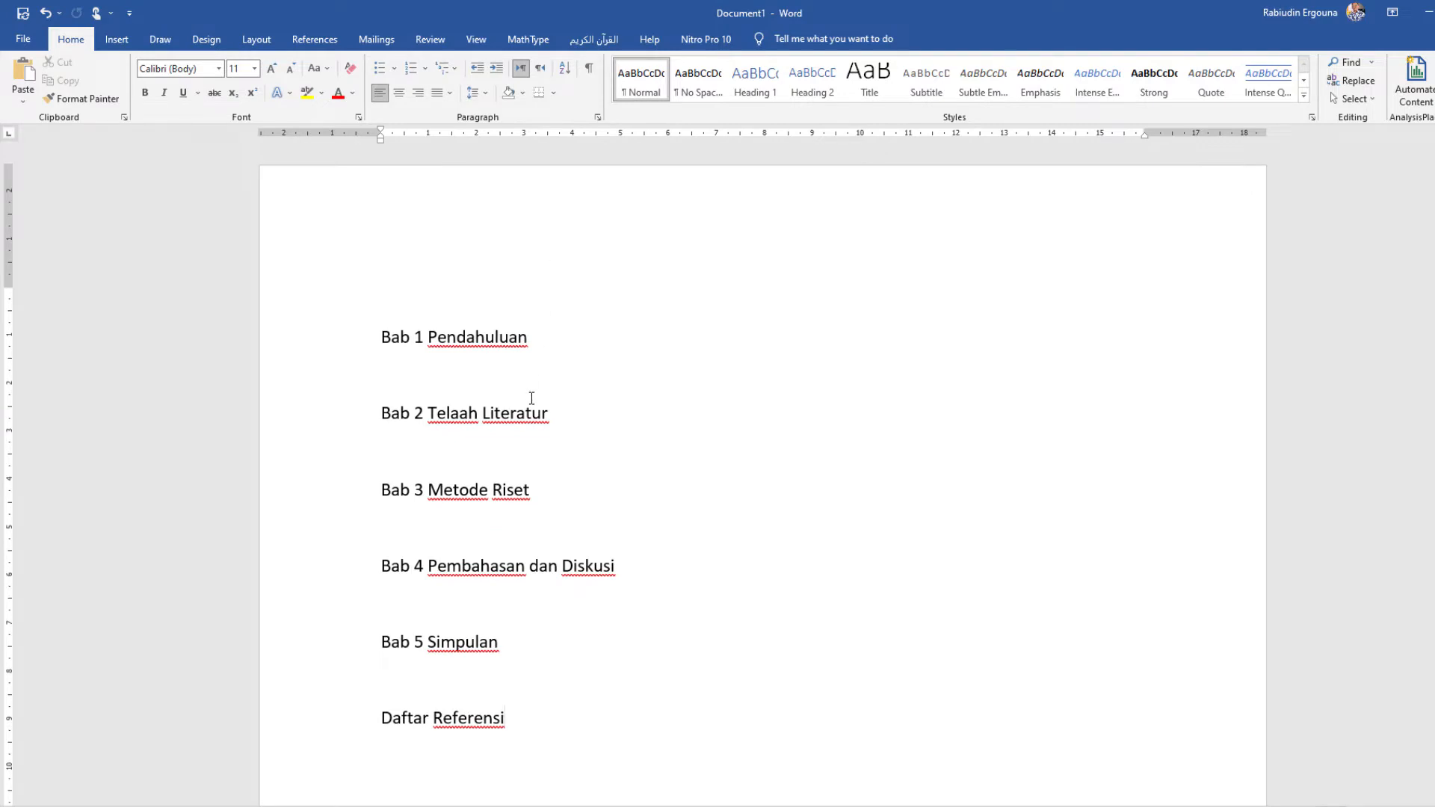
left_click(532, 398)
left_click(368, 236)
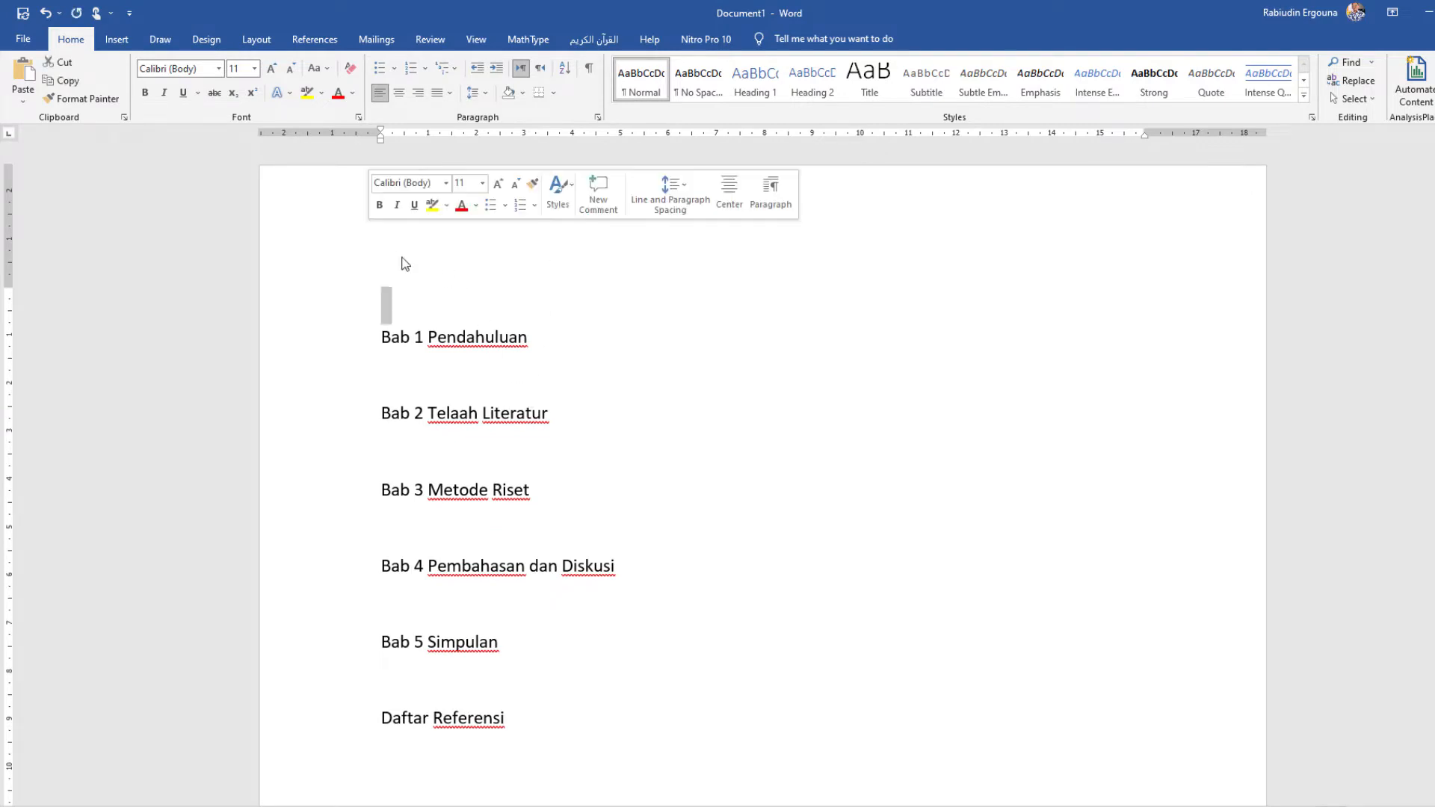
left_click(433, 285)
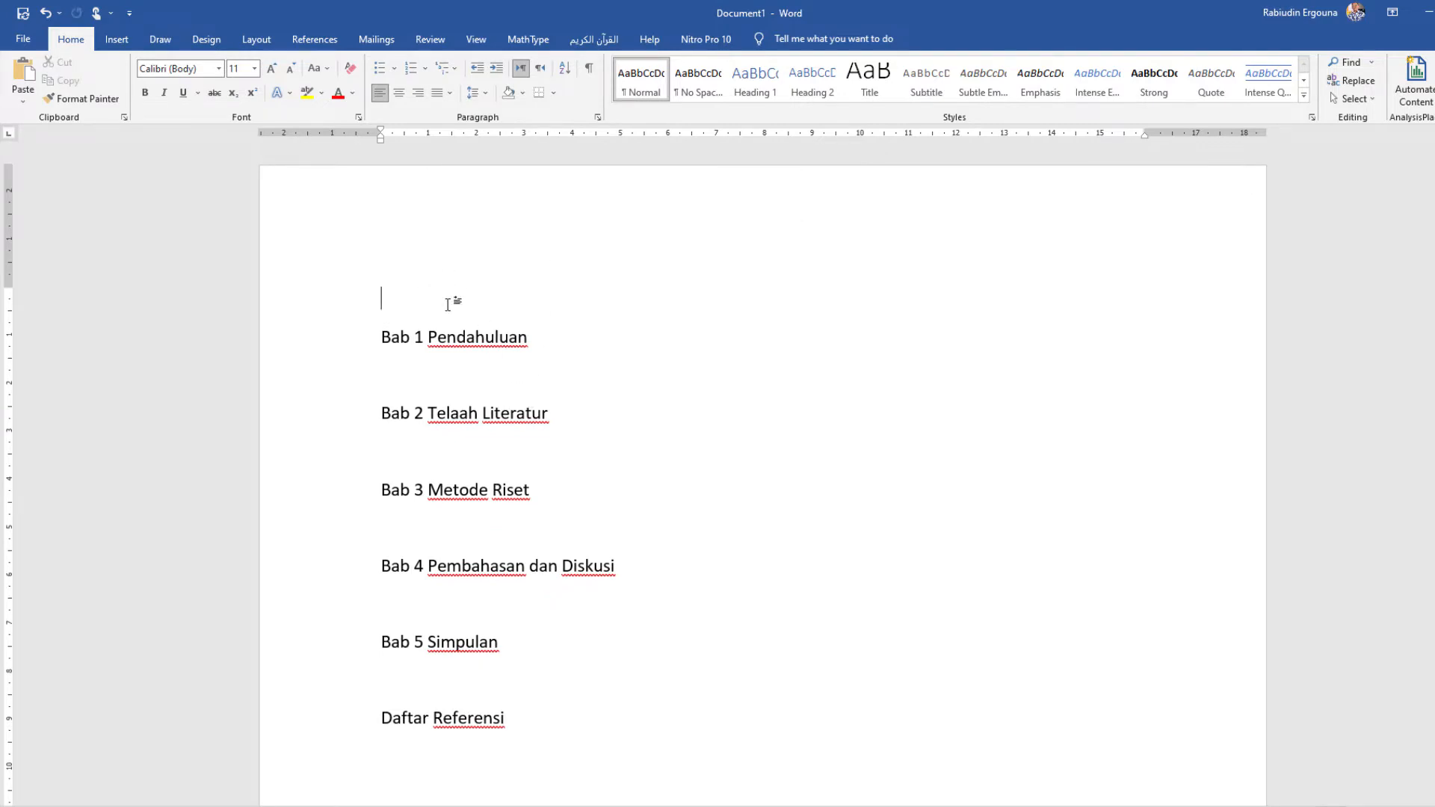
Step: Delete the entire chapter outline from Document1 and paste it back onto the blank page
key("ctrl+a")
key("ctrl+c")
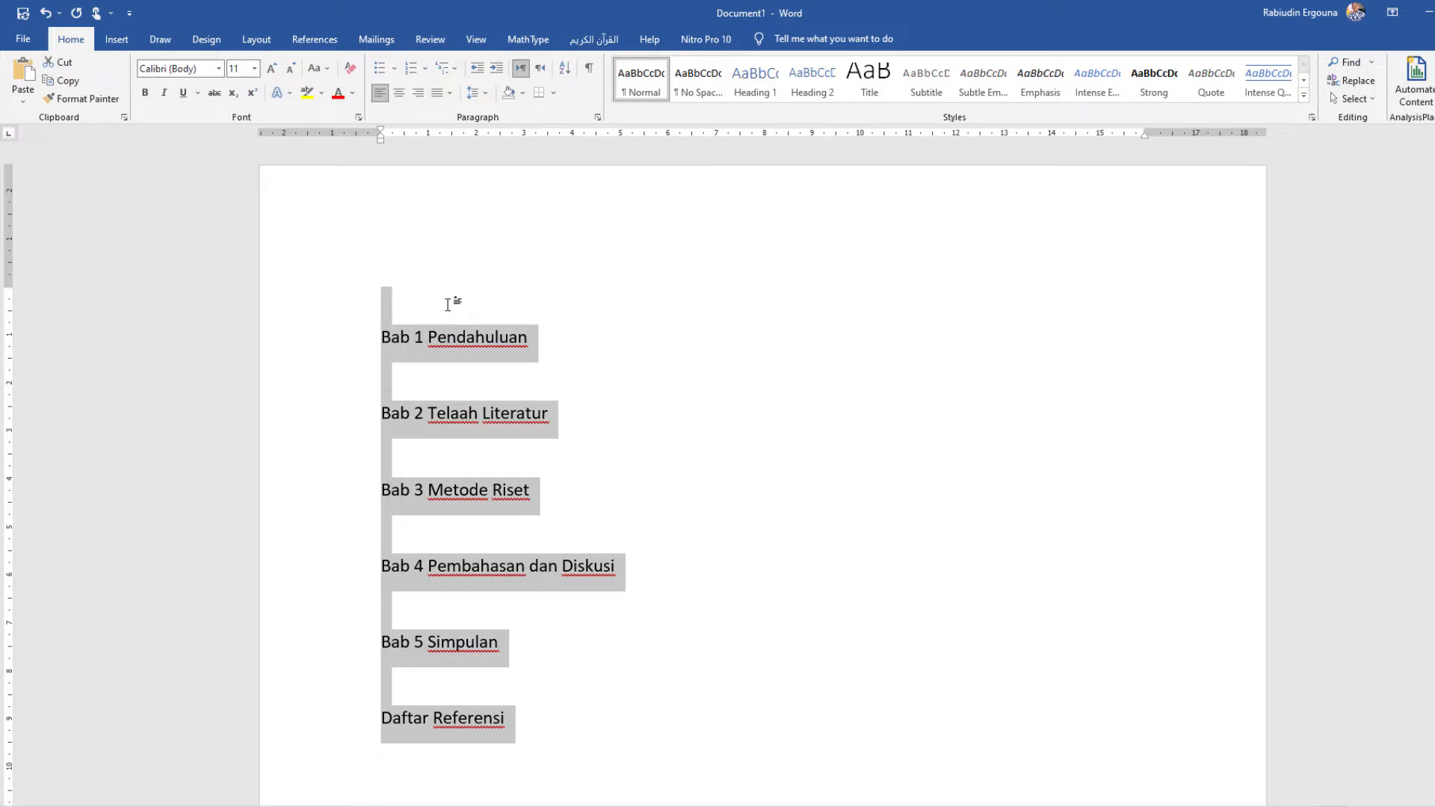
key("Delete")
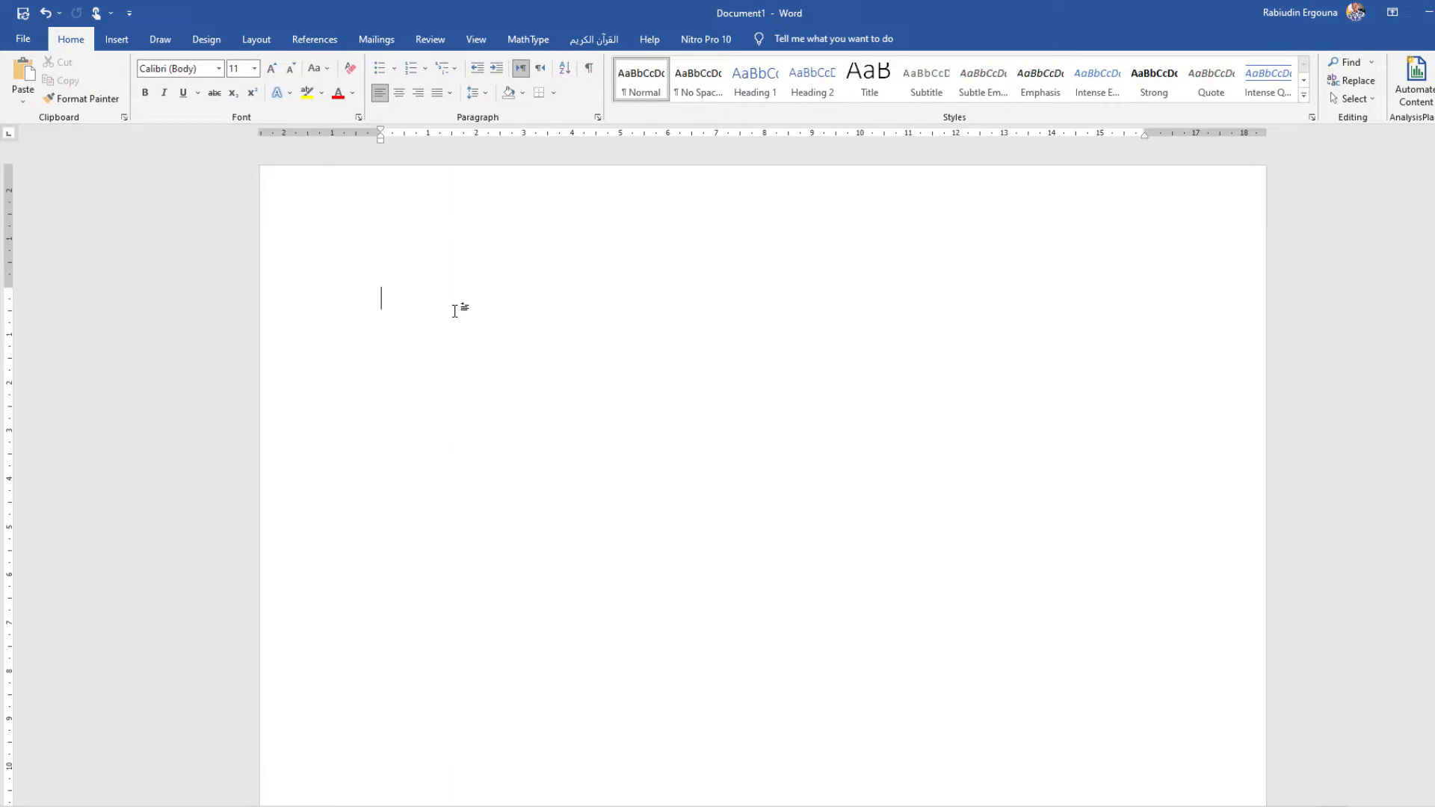
key("ctrl+v")
left_click(469, 340)
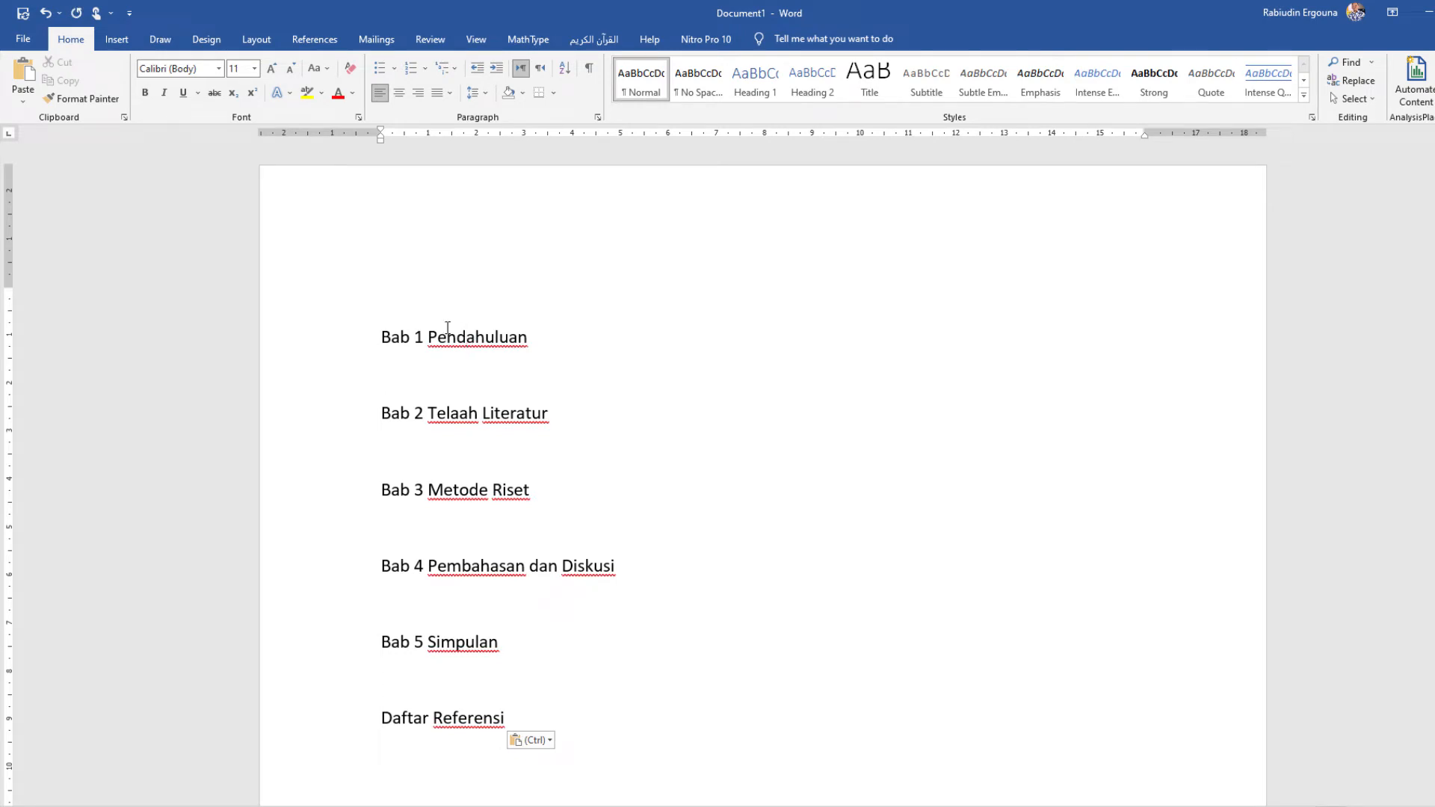
Step: Apply the Heading 1 style to the chapter titles "Bab 1 Pendahuluan" and "Bab 2 Telaah Literatur"
left_click(564, 487)
left_click(496, 338)
left_click_drag(561, 339, 364, 334)
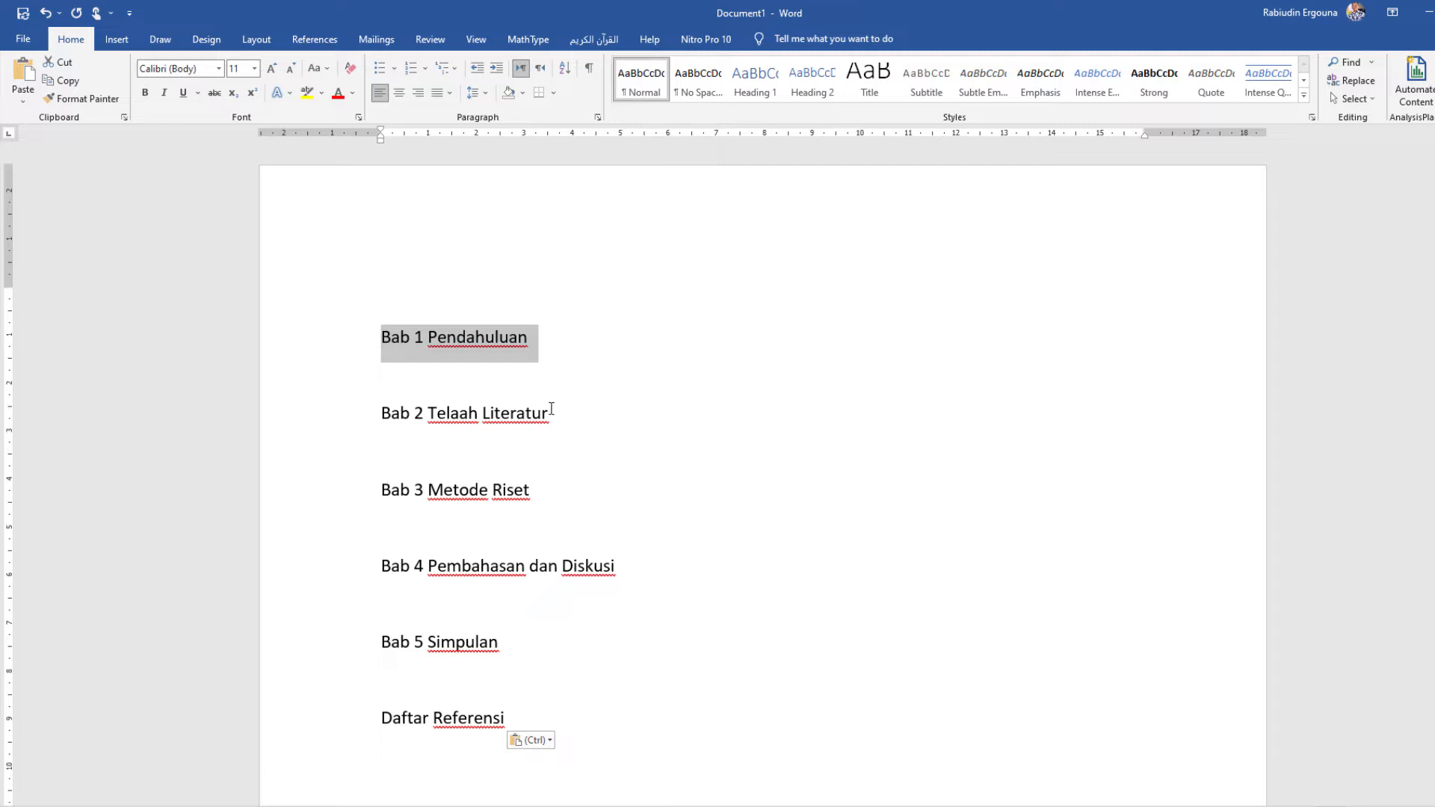
left_click(743, 90)
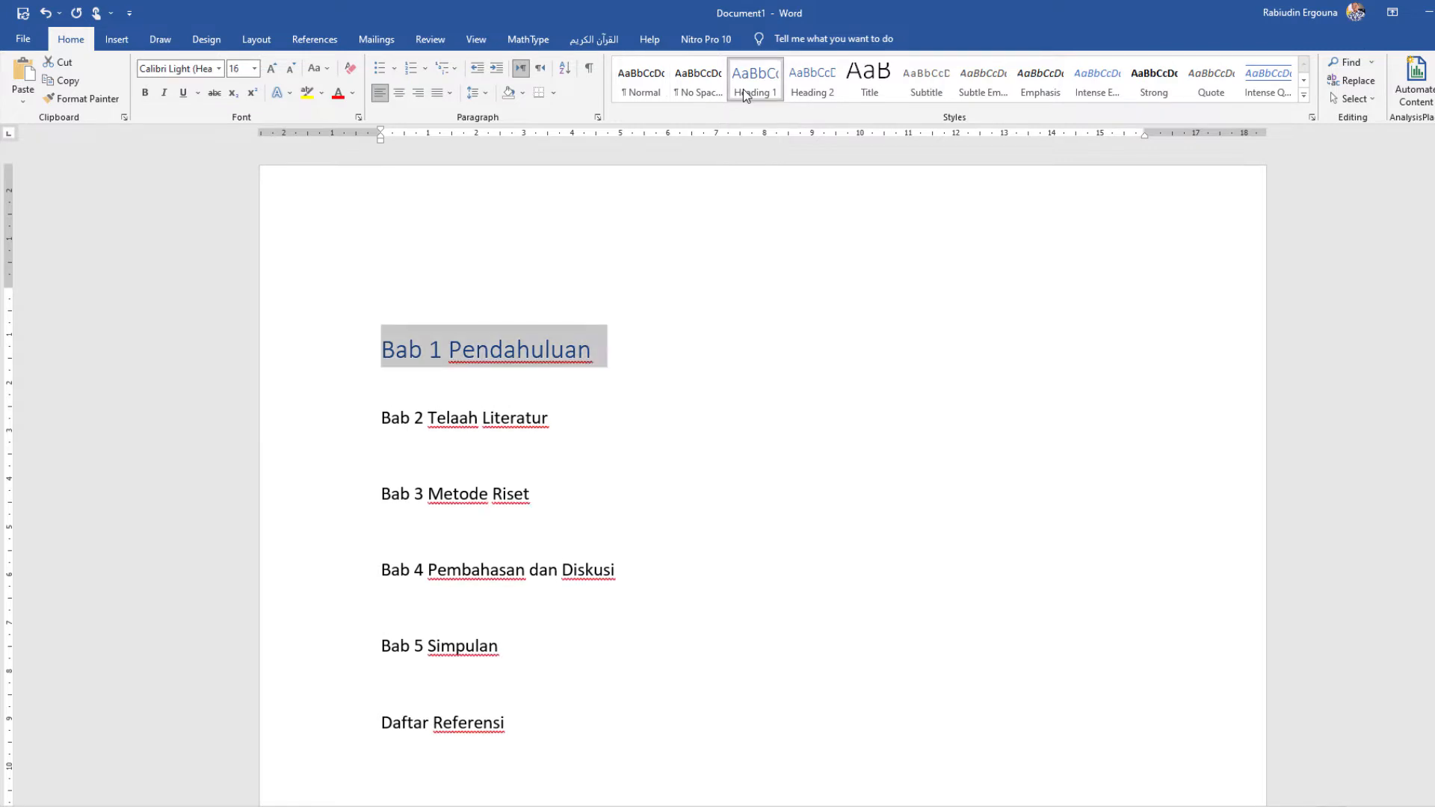
left_click_drag(571, 418, 362, 442)
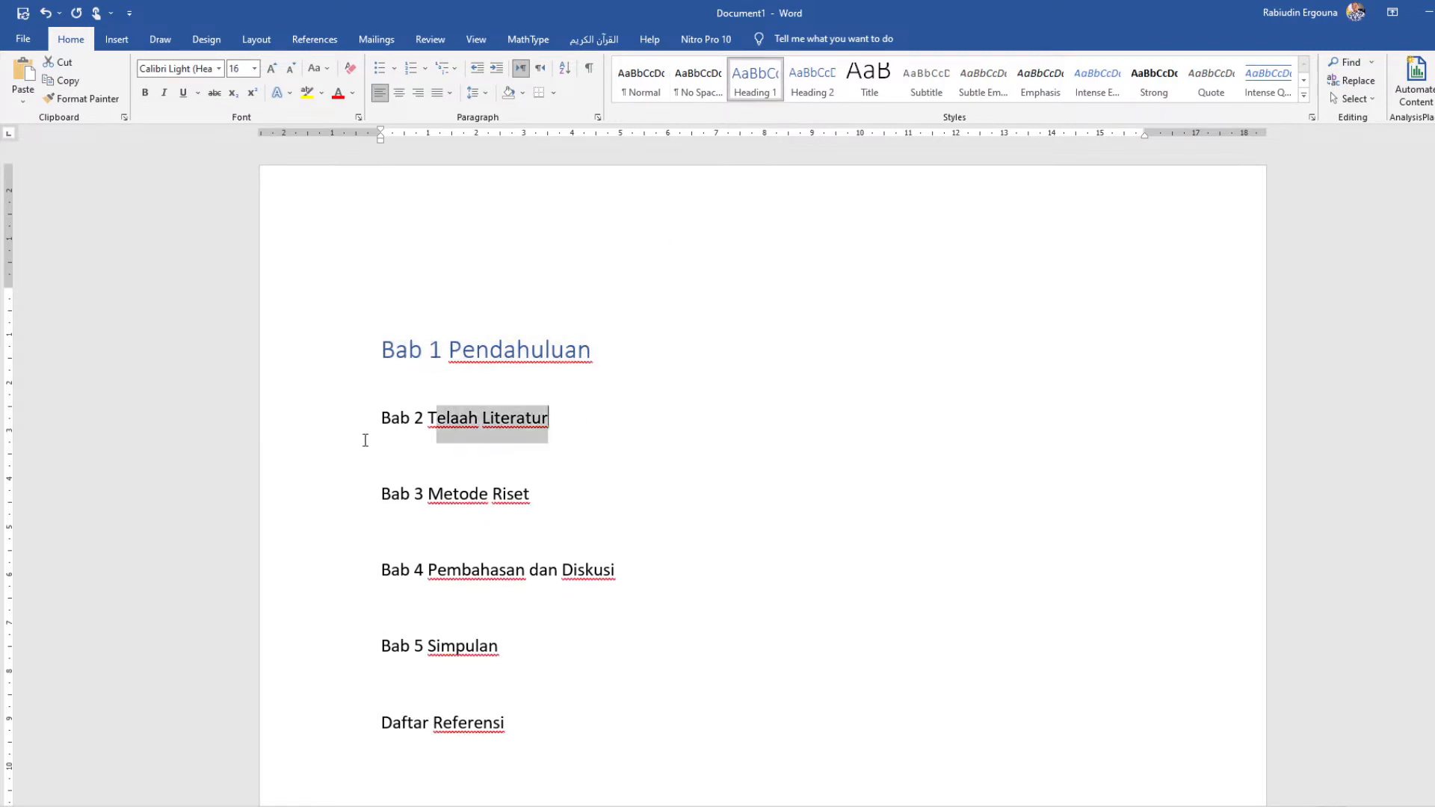
left_click(754, 79)
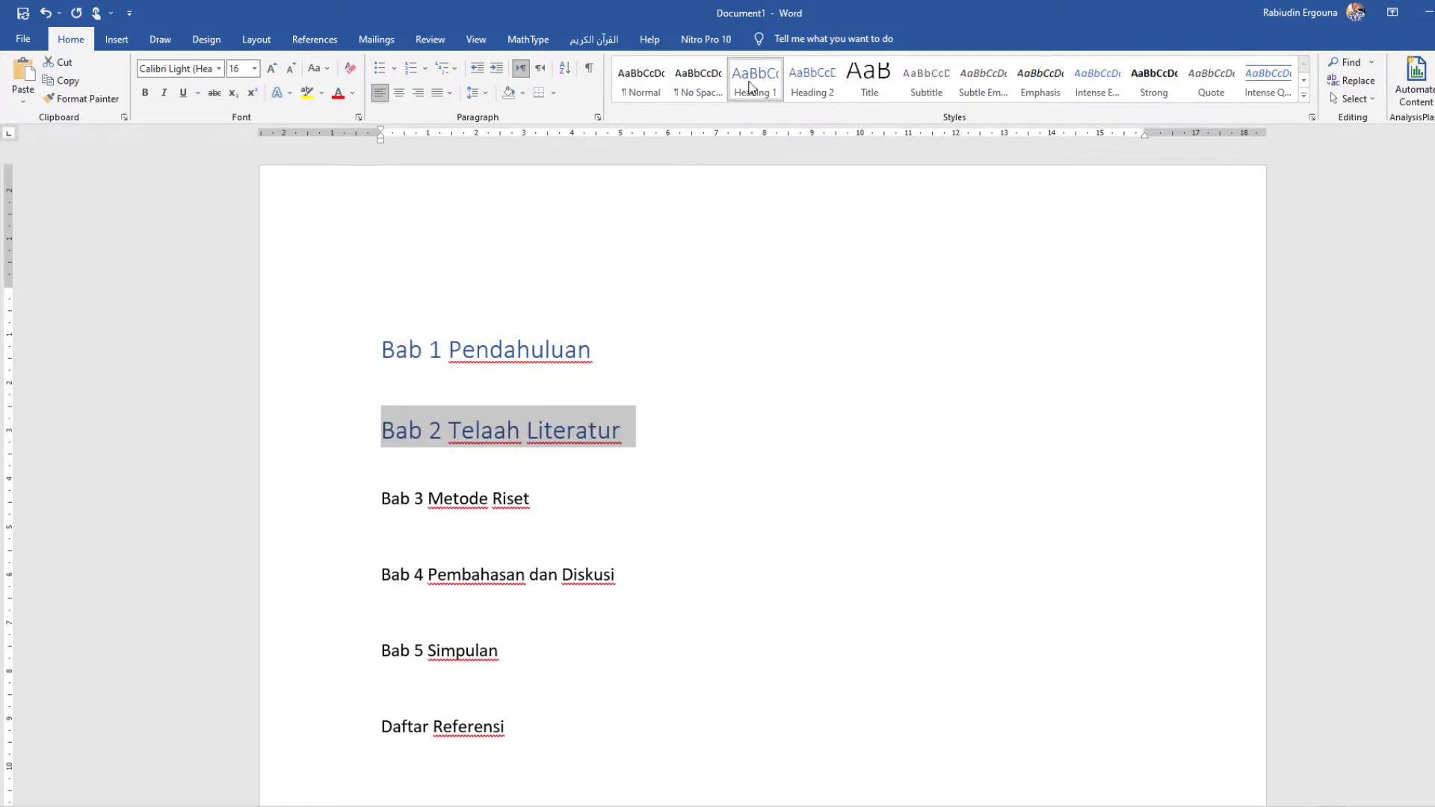
Step: Apply the Heading 1 style to "Bab 3 Metode Riset", "Bab 4 Pembahasan dan Diskusi" and "Bab 5 Simpulan"
left_click_drag(559, 503, 388, 500)
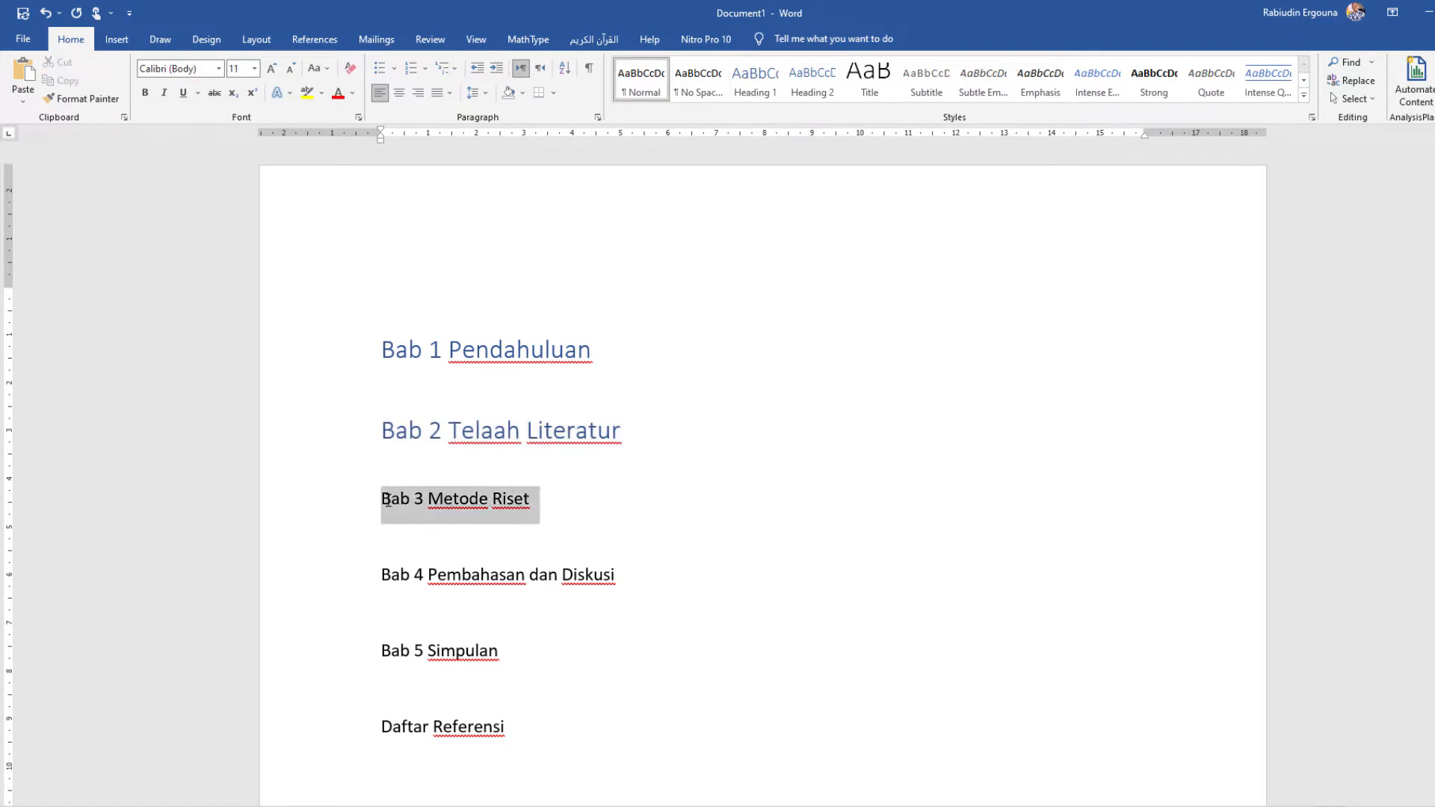
left_click(757, 88)
left_click_drag(619, 579, 382, 583)
left_click(756, 89)
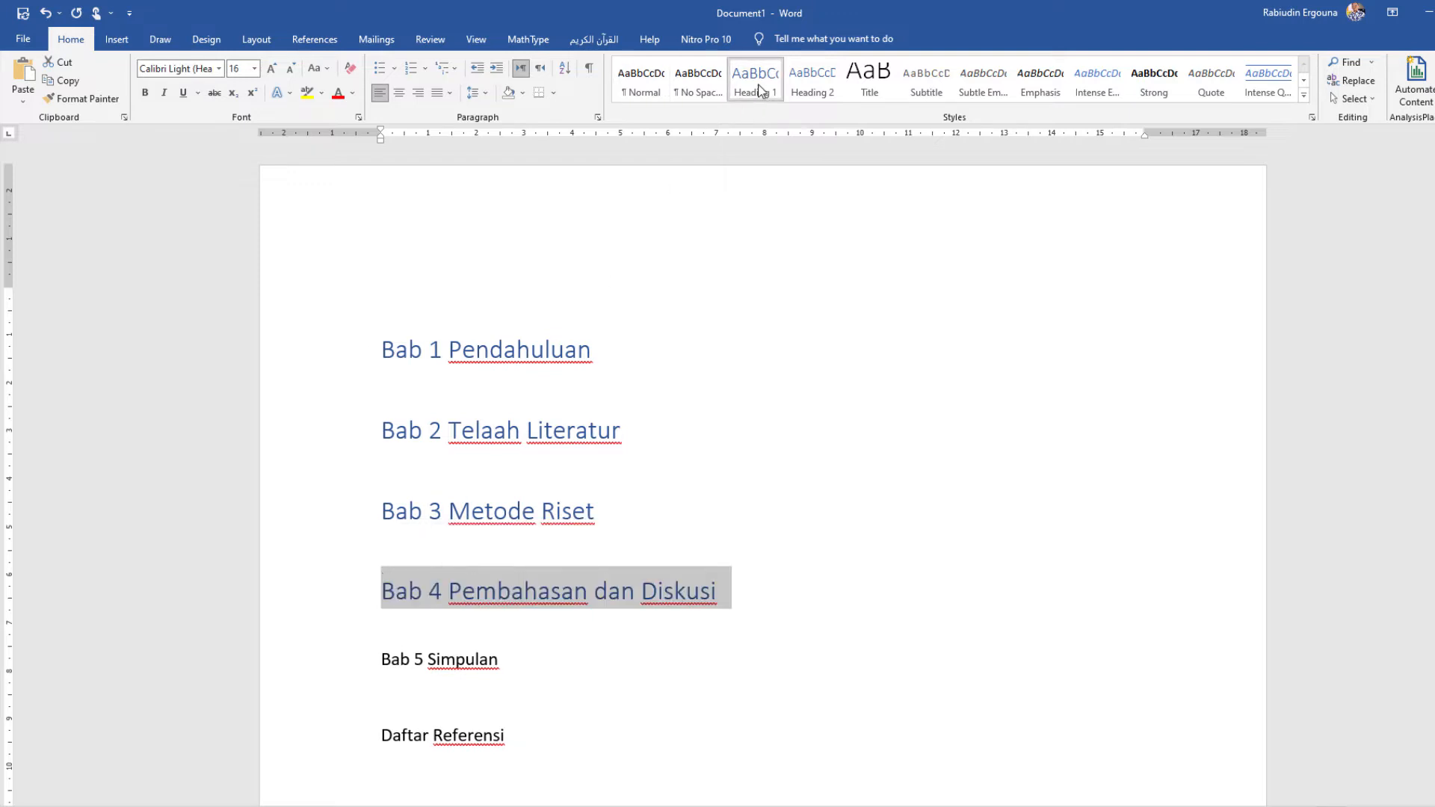
left_click_drag(508, 659, 401, 650)
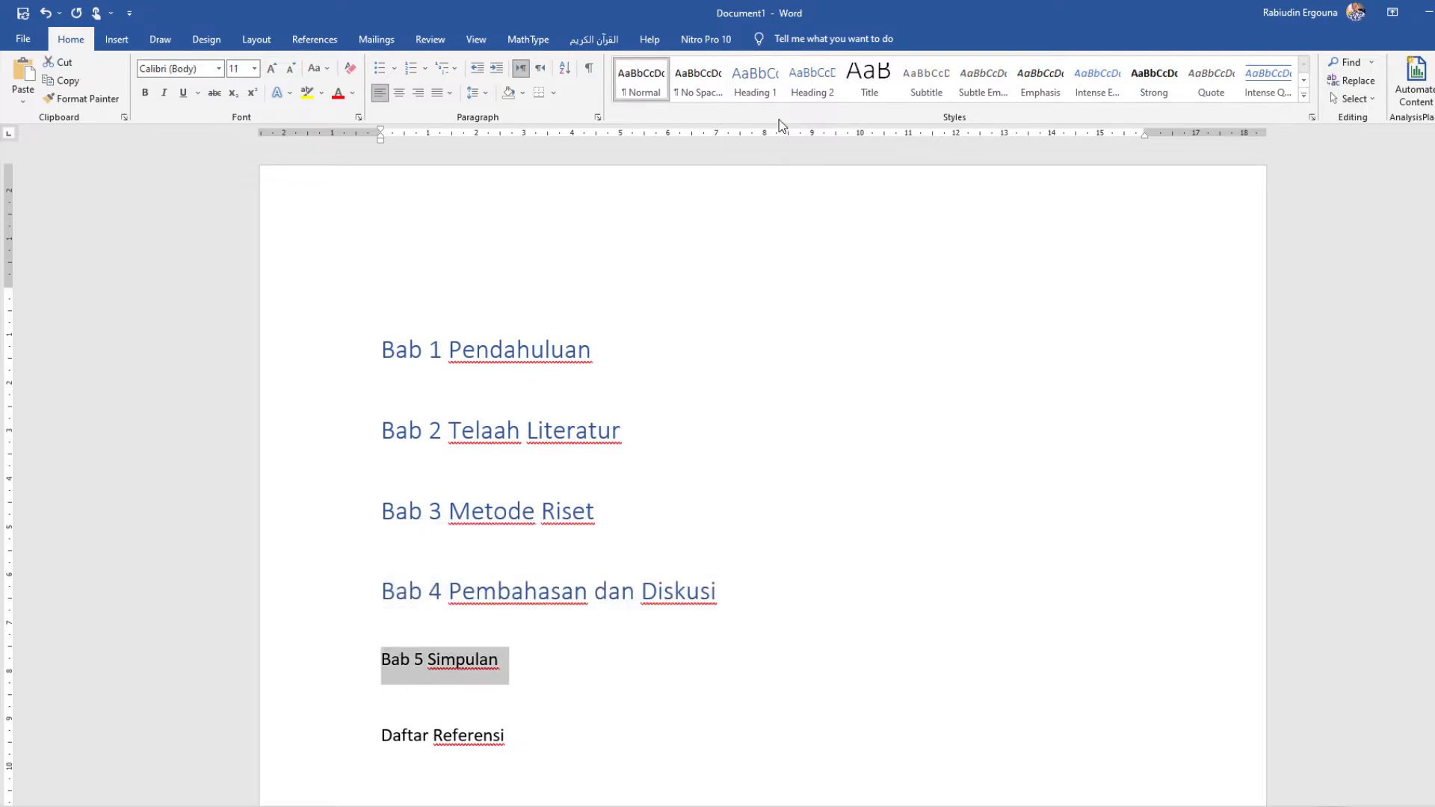
left_click(743, 74)
Step: Apply the Heading 1 style to the "Daftar Referensi" line at the end of the outline
scroll(518, 587, "down", 2)
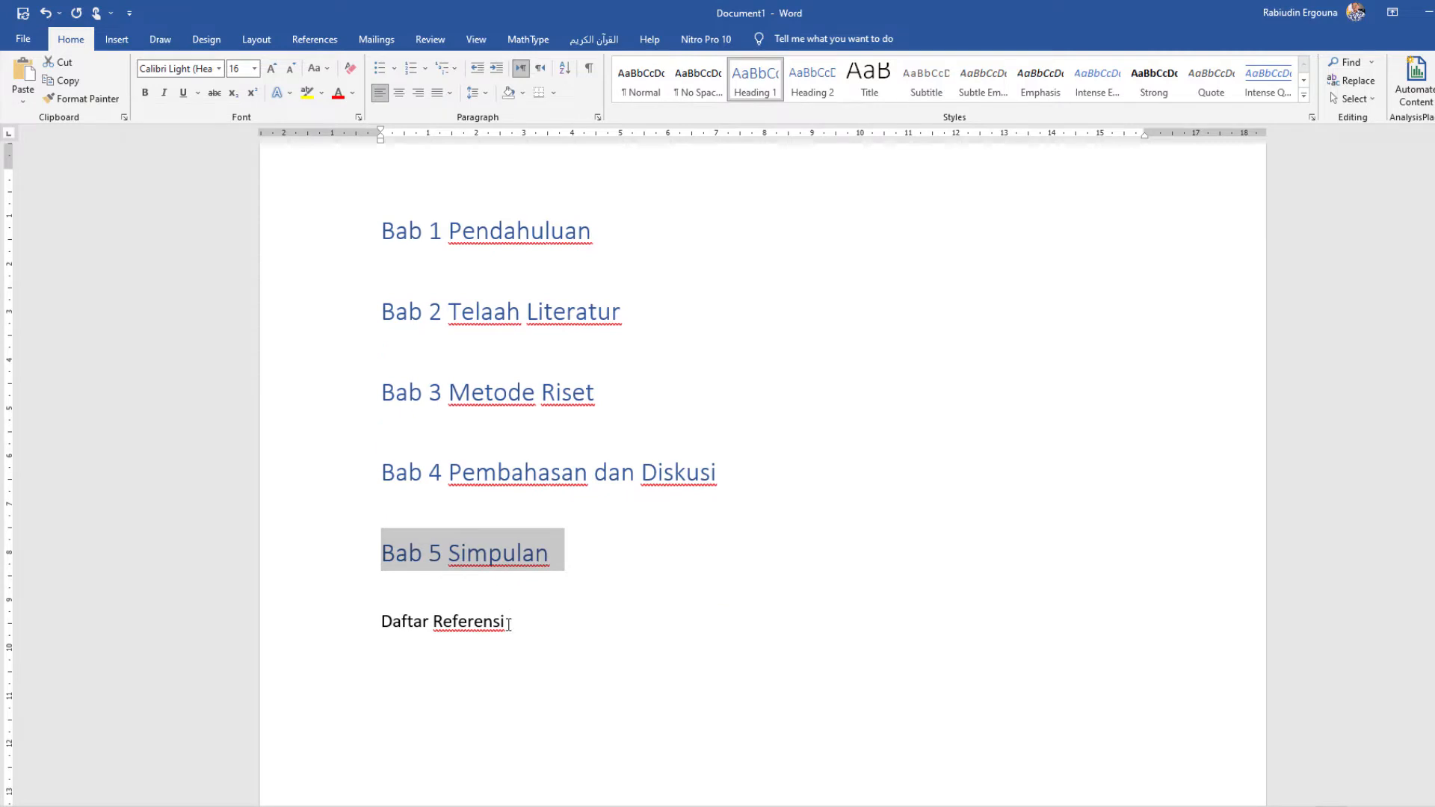
triple_click(430, 626)
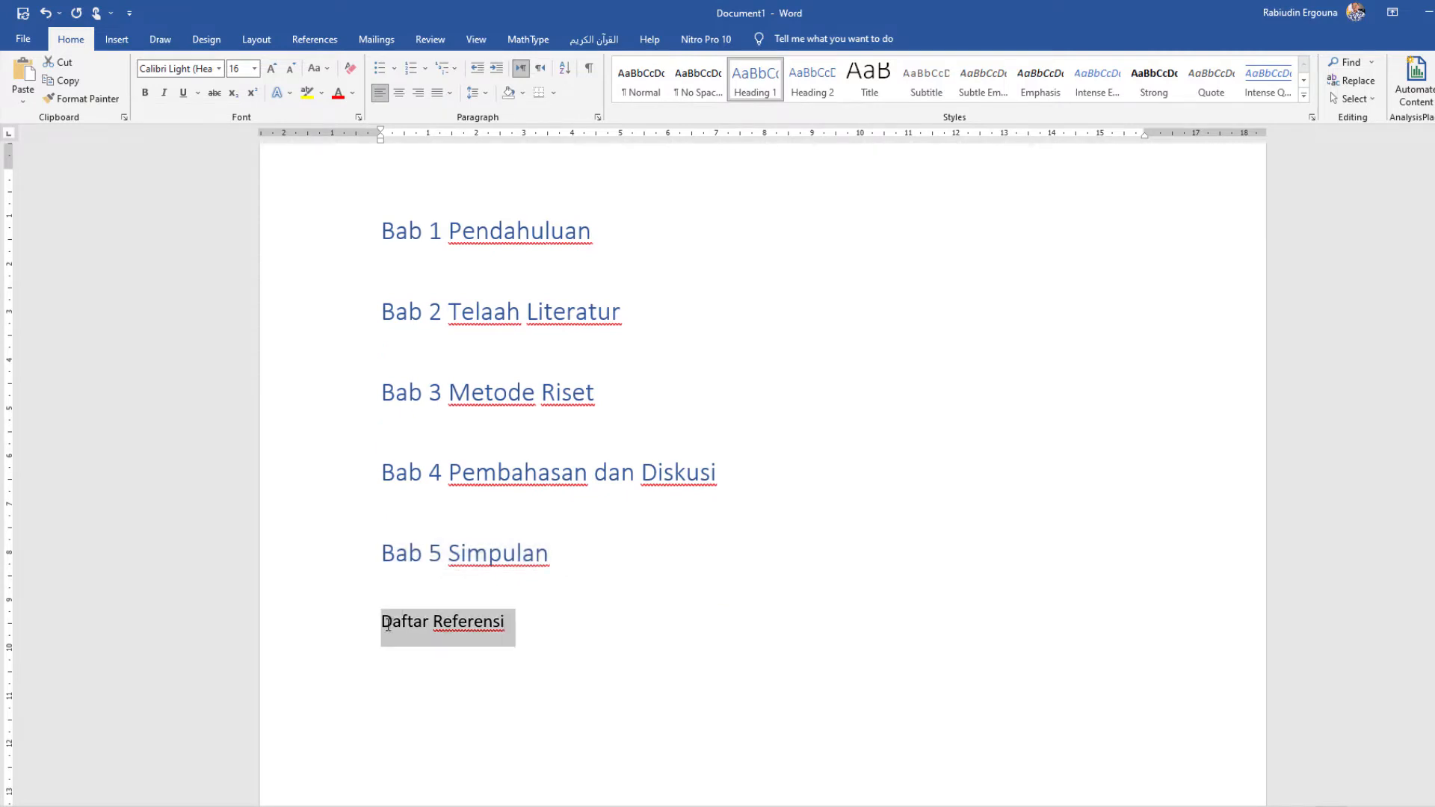
left_click(754, 82)
left_click(610, 547)
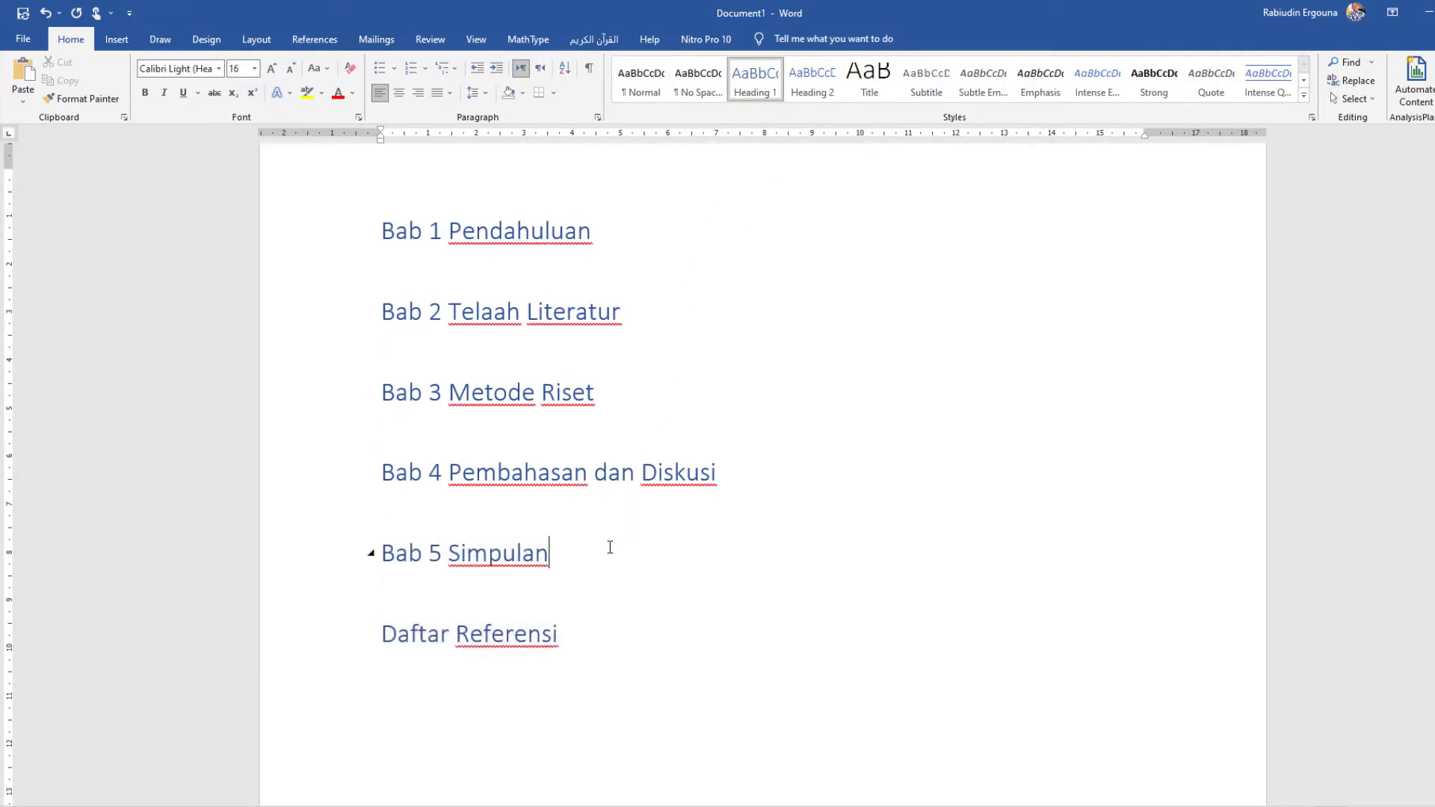
Step: Set all headings from "Bab 1 Pendahuluan" to "Daftar Referensi" to font size 12 and black text
left_click(444, 392)
left_click_drag(561, 637, 381, 227)
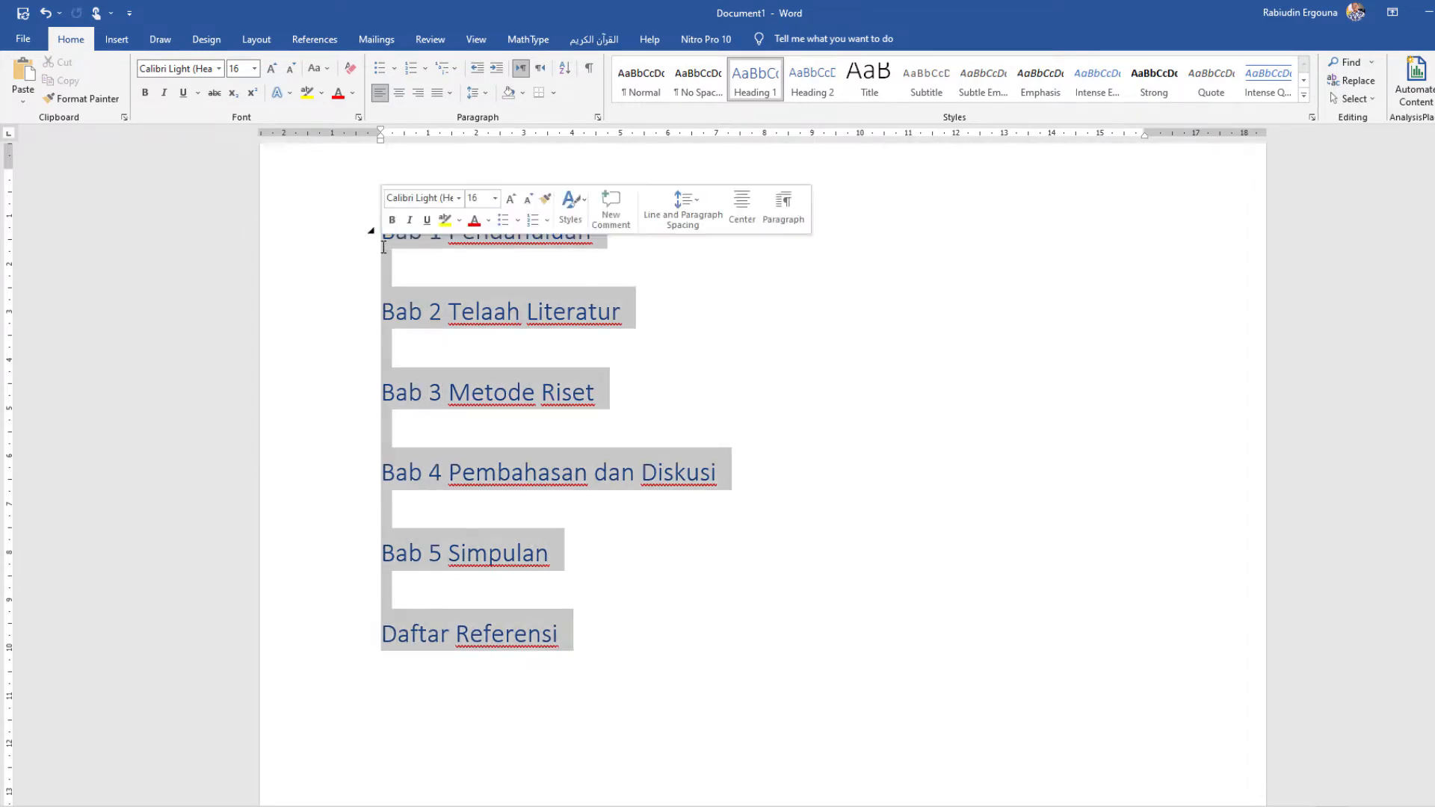
left_click(255, 67)
left_click(248, 147)
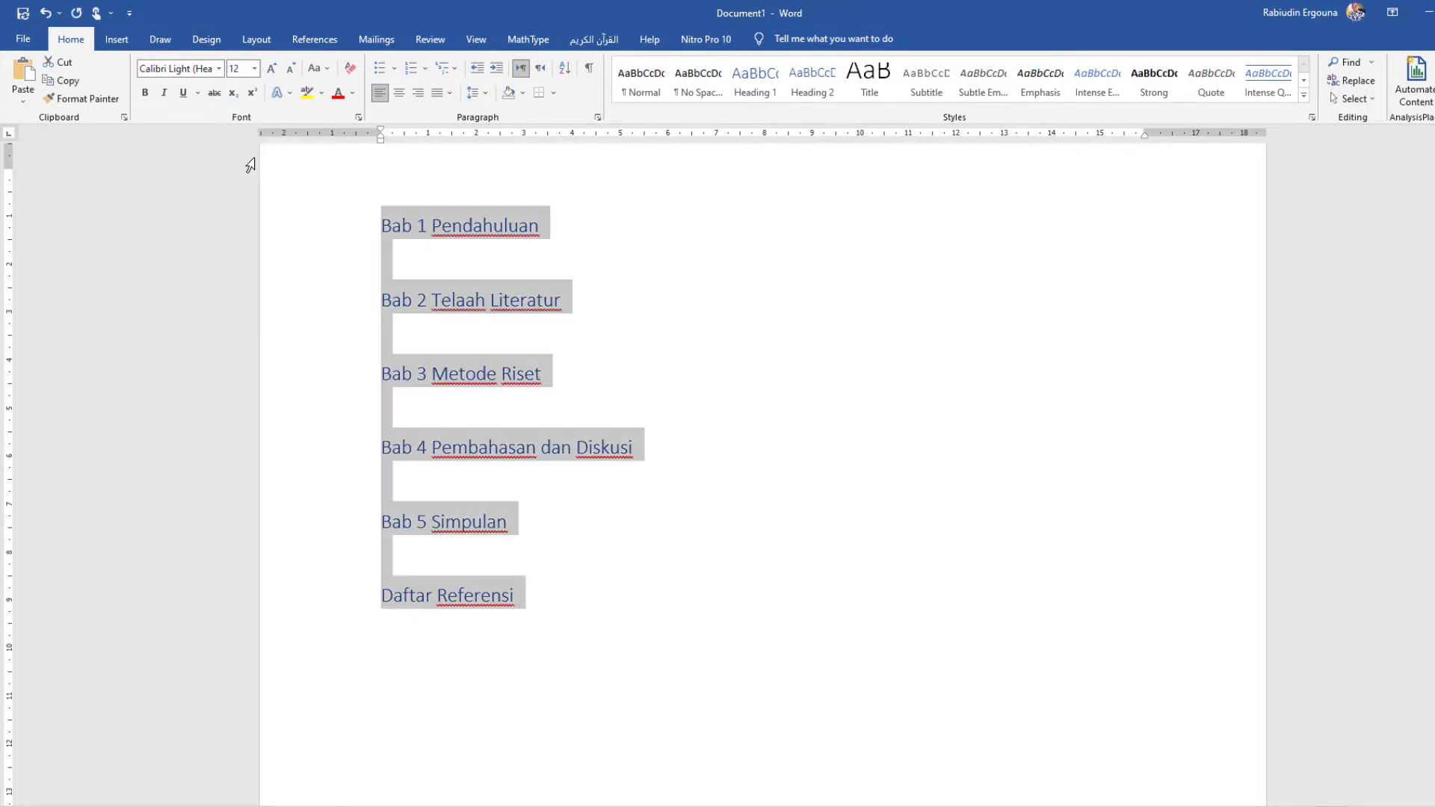
left_click(353, 93)
left_click(351, 148)
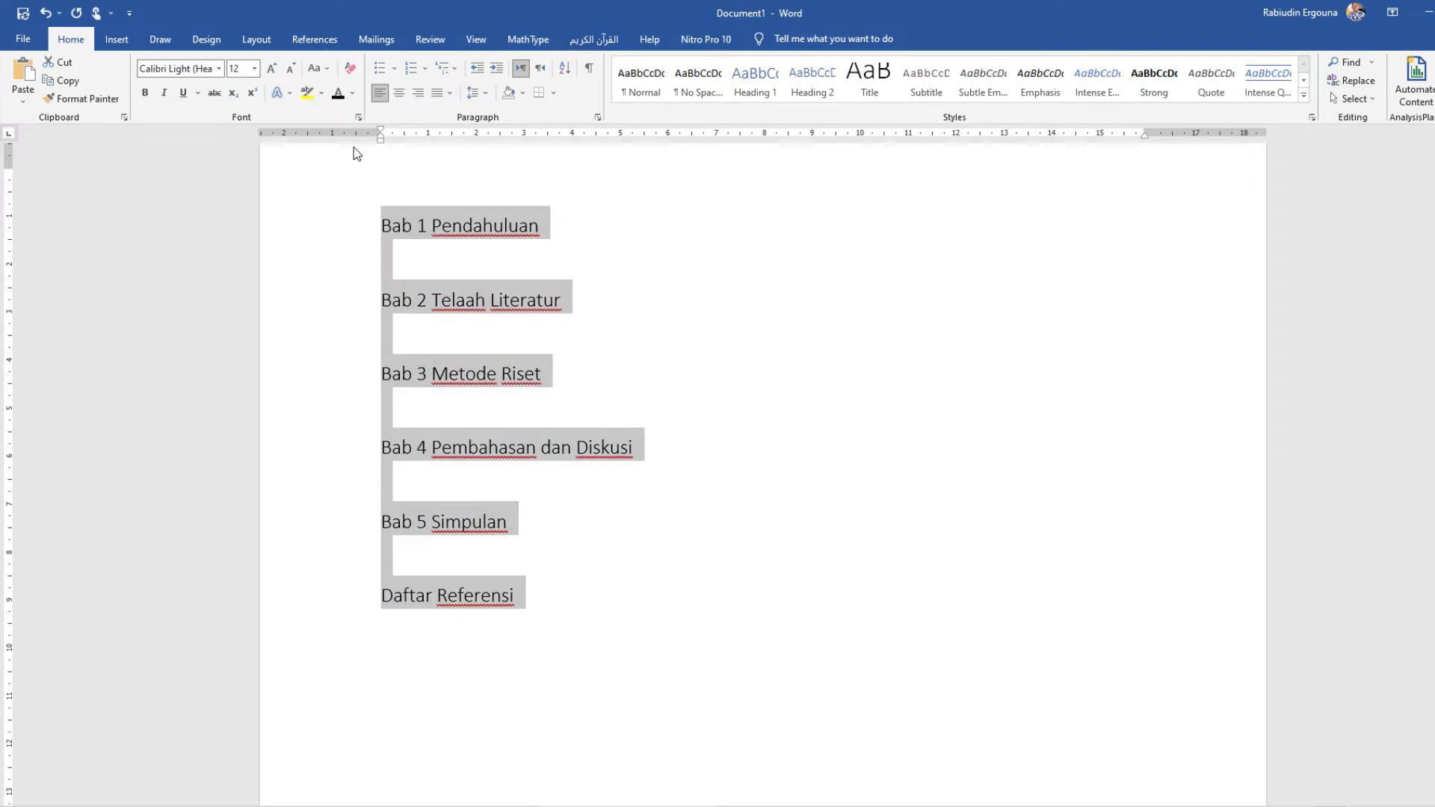
Step: Change the font of all the selected chapter headings to Arial (Body)
left_click(219, 68)
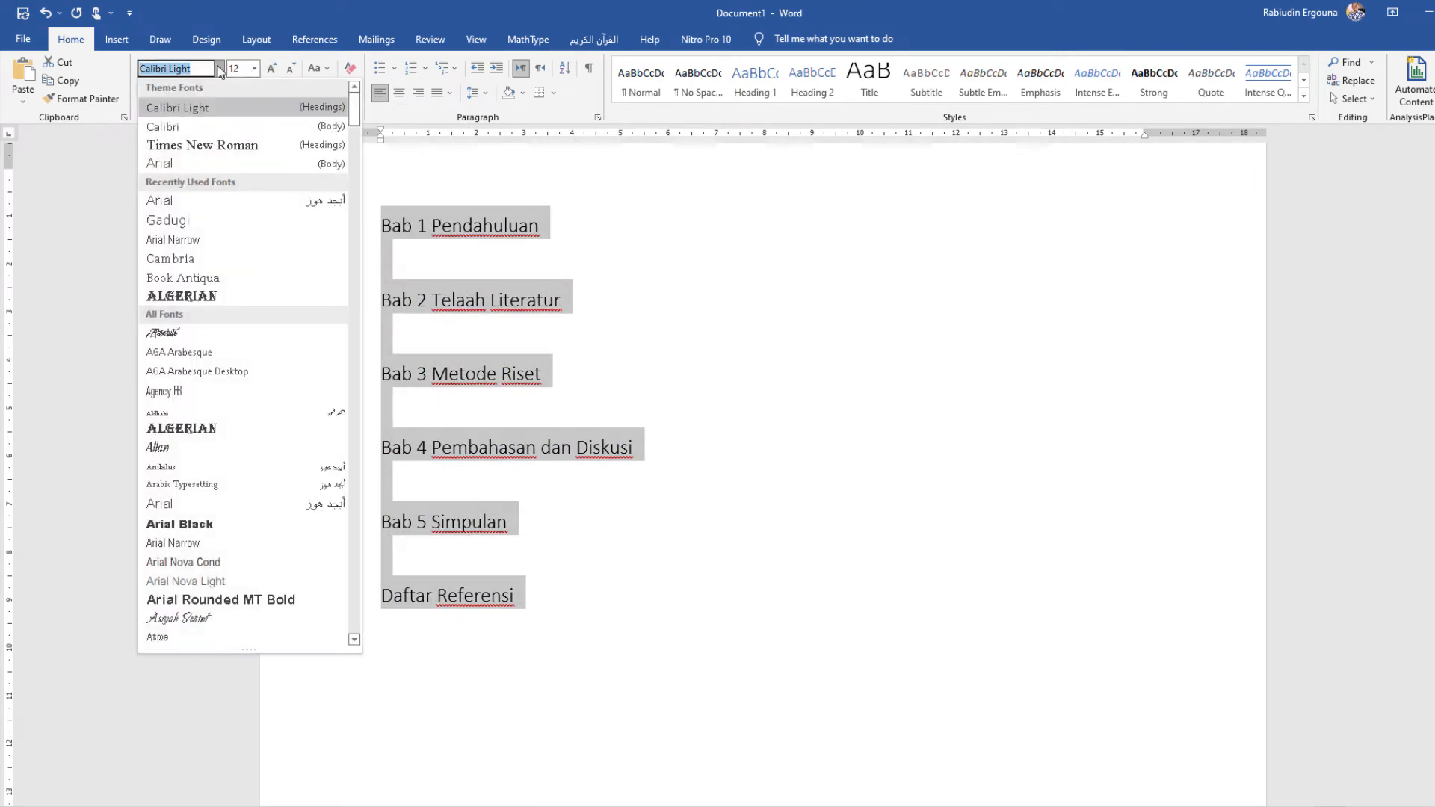
left_click(185, 164)
left_click(540, 296)
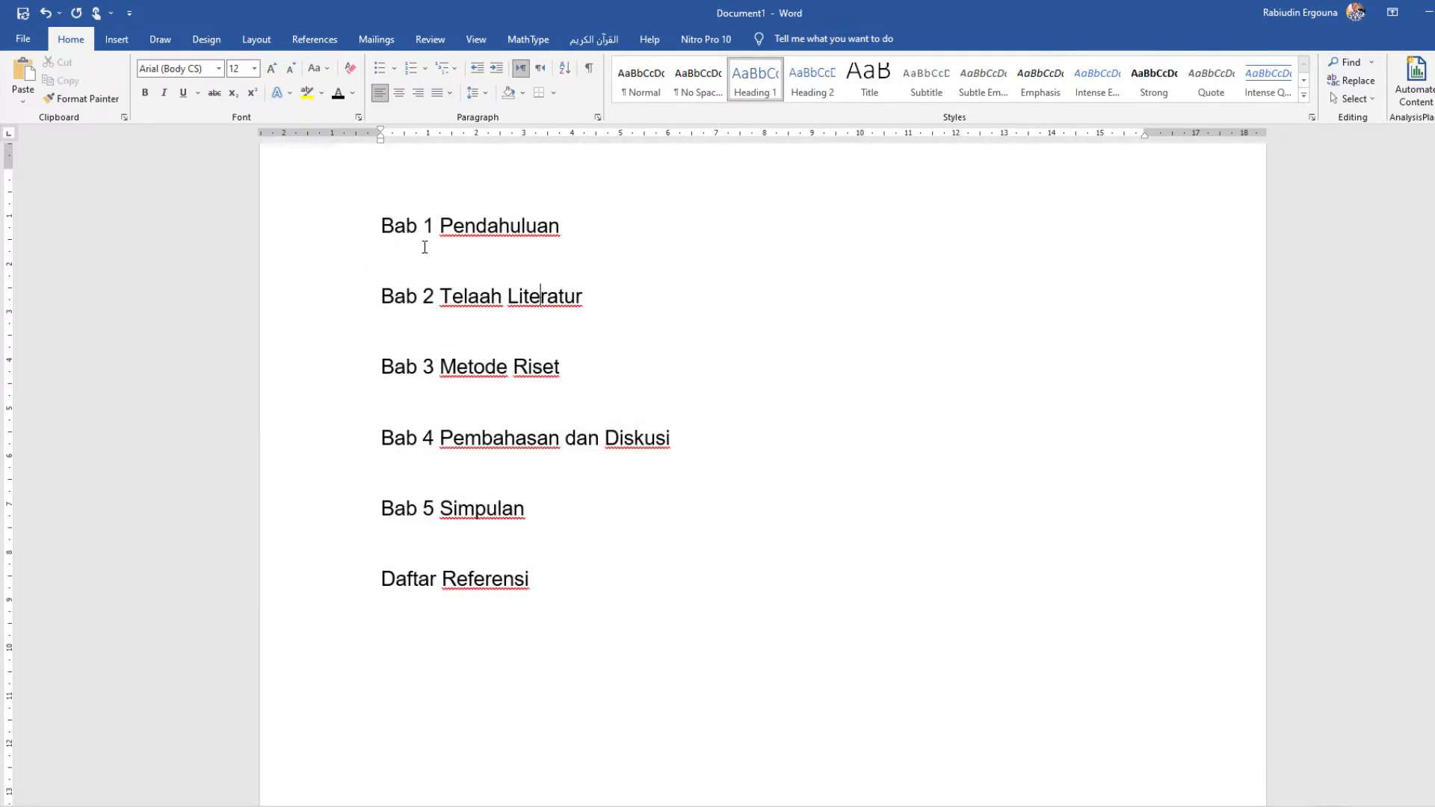
Step: Start a lettered list on the empty line under "Bab 1 Pendahuluan" with the item "A. Latar belakang"
mouse_move(401, 223)
left_click(394, 251)
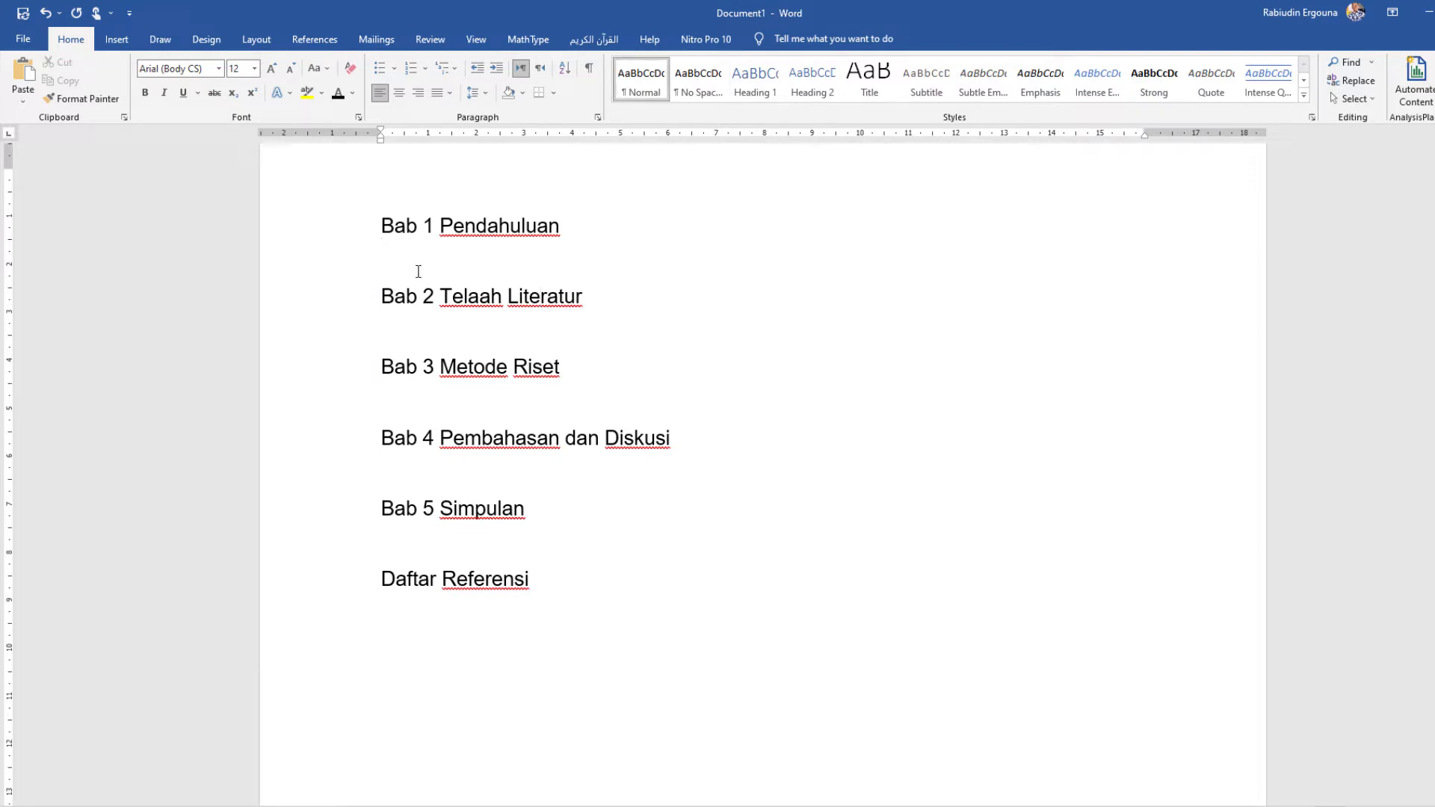
scroll(419, 271, "down", 1)
scroll(420, 271, "up", 2)
scroll(420, 271, "up", 1)
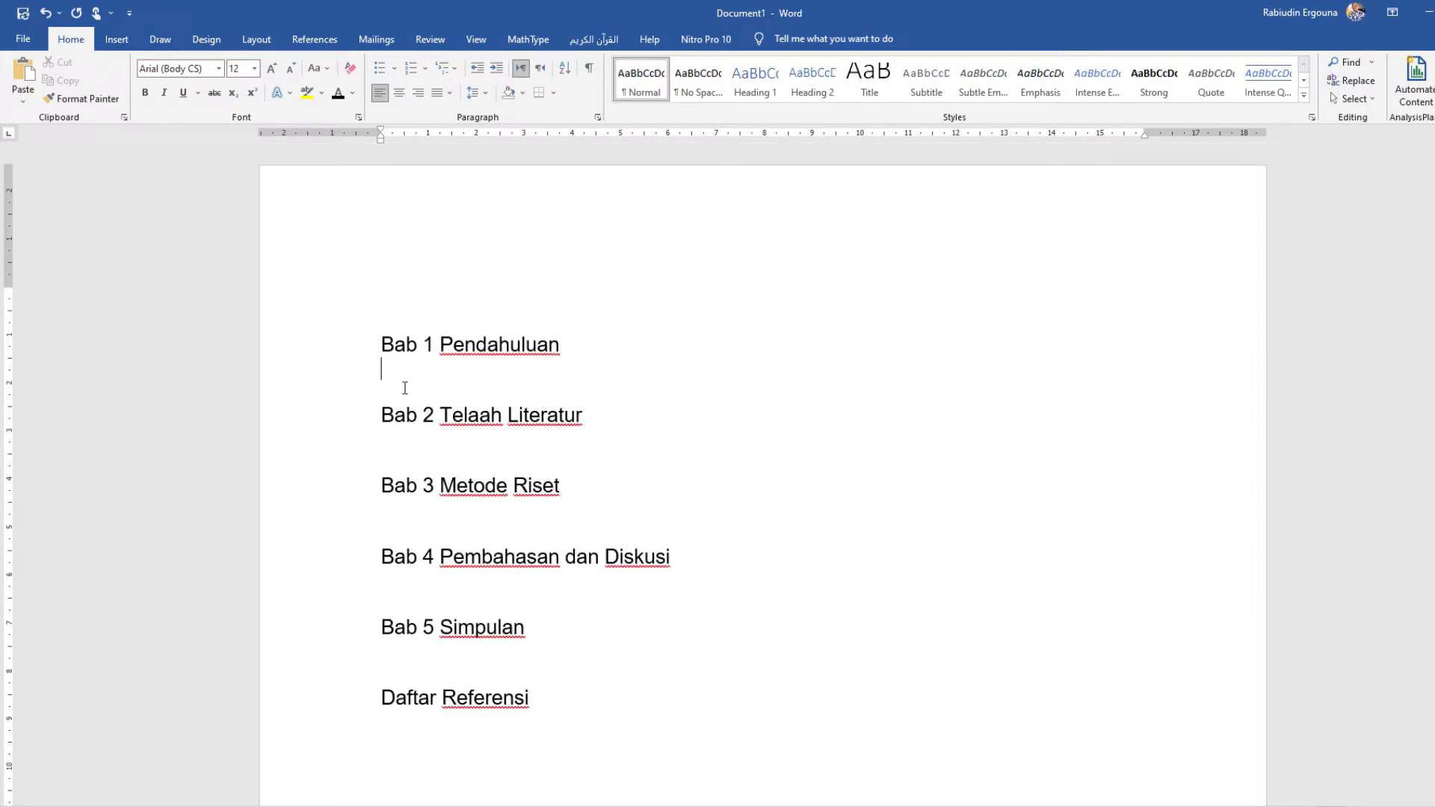
type("A. ")
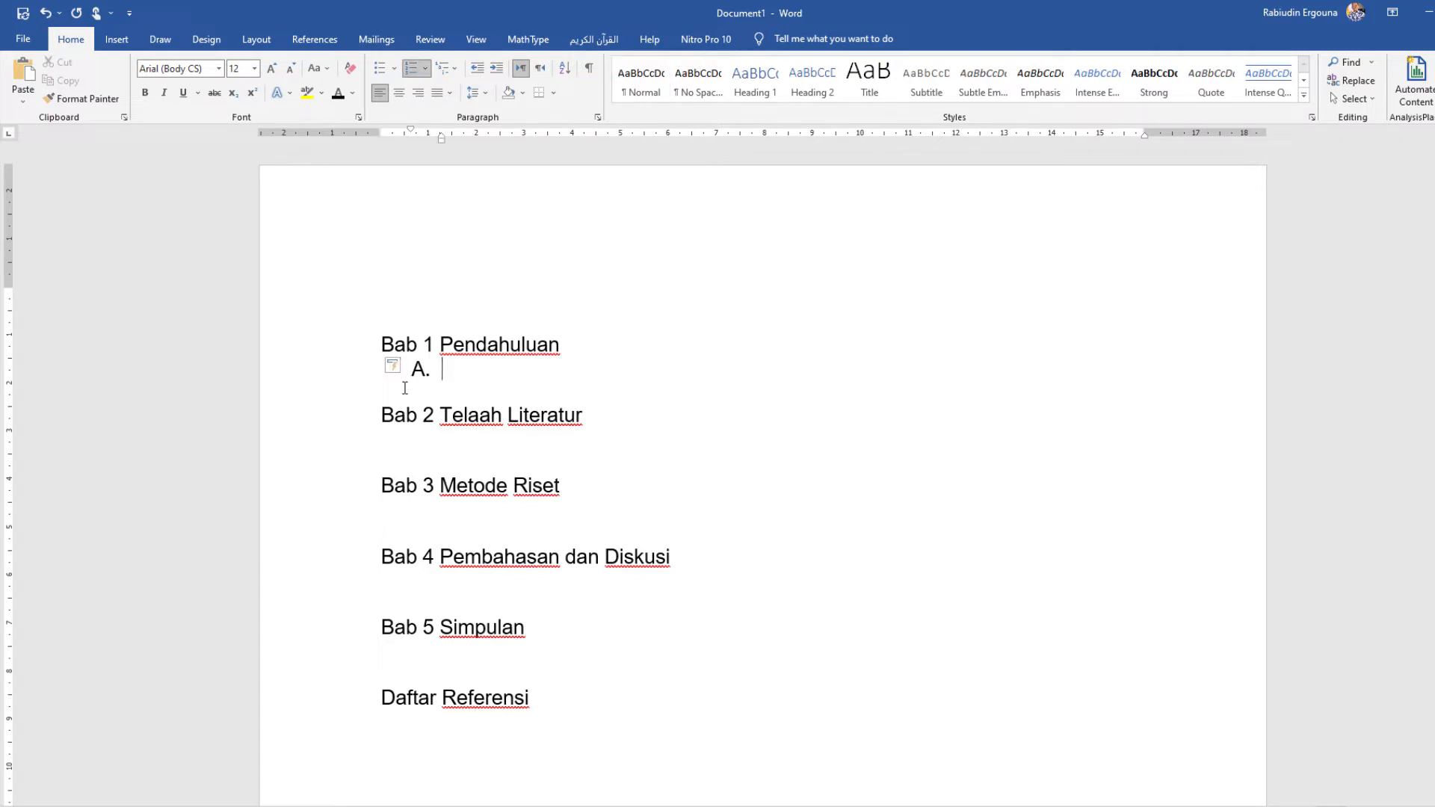
type("Latar belakang")
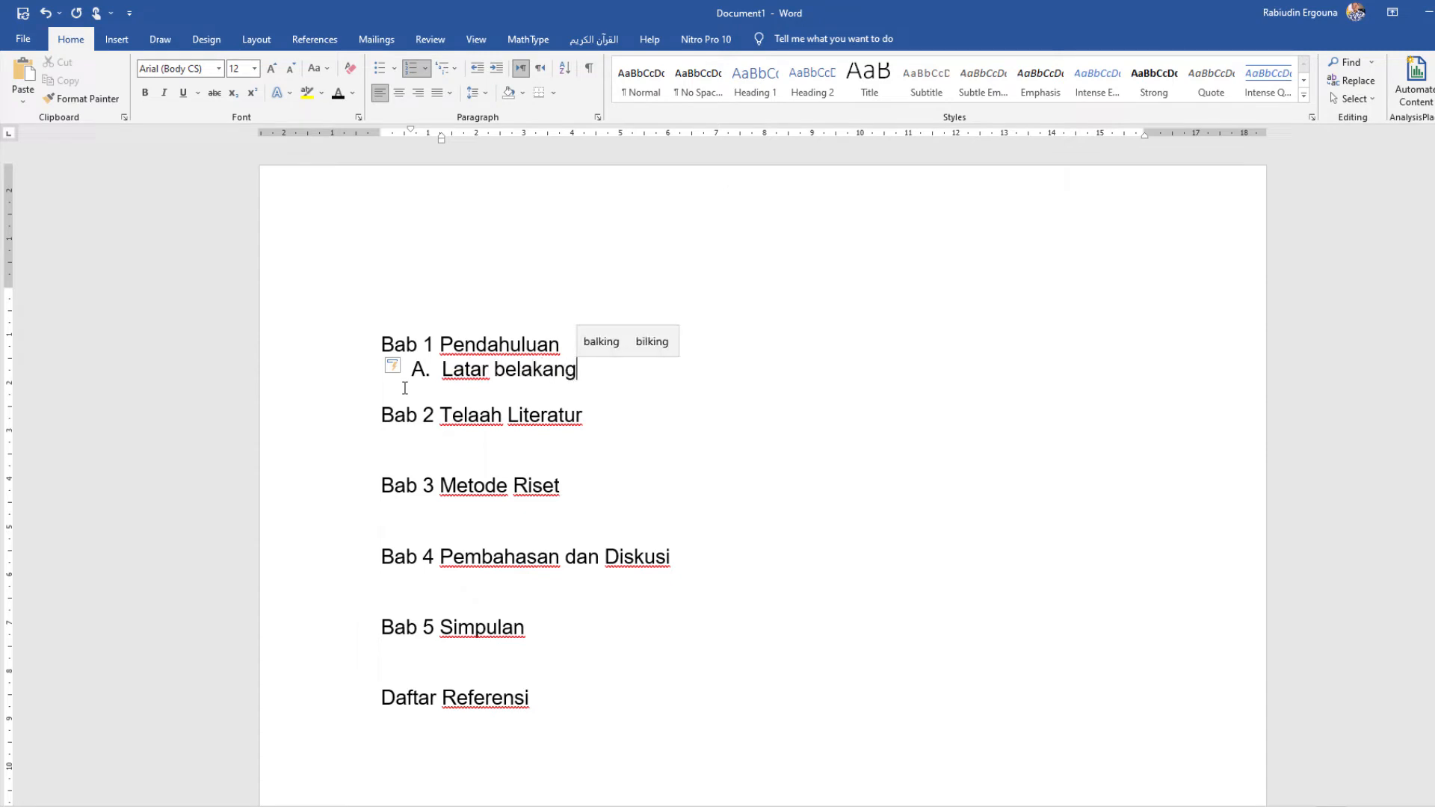
key("Return")
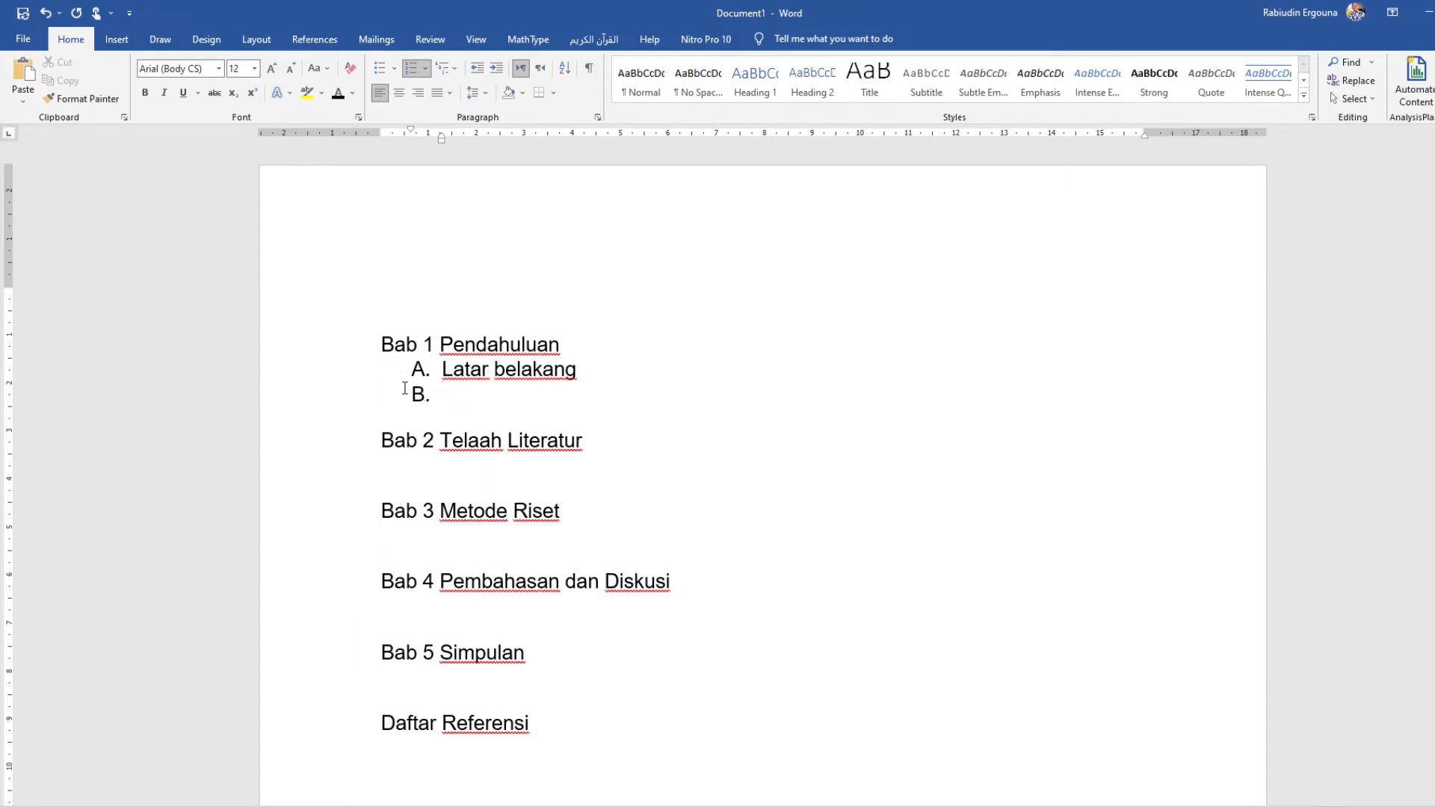
Step: Add "Rumusan Masalah" as item B and "Hipotesis" as item C of the Bab 1 list
type("Rumusan Masalah")
key("Return")
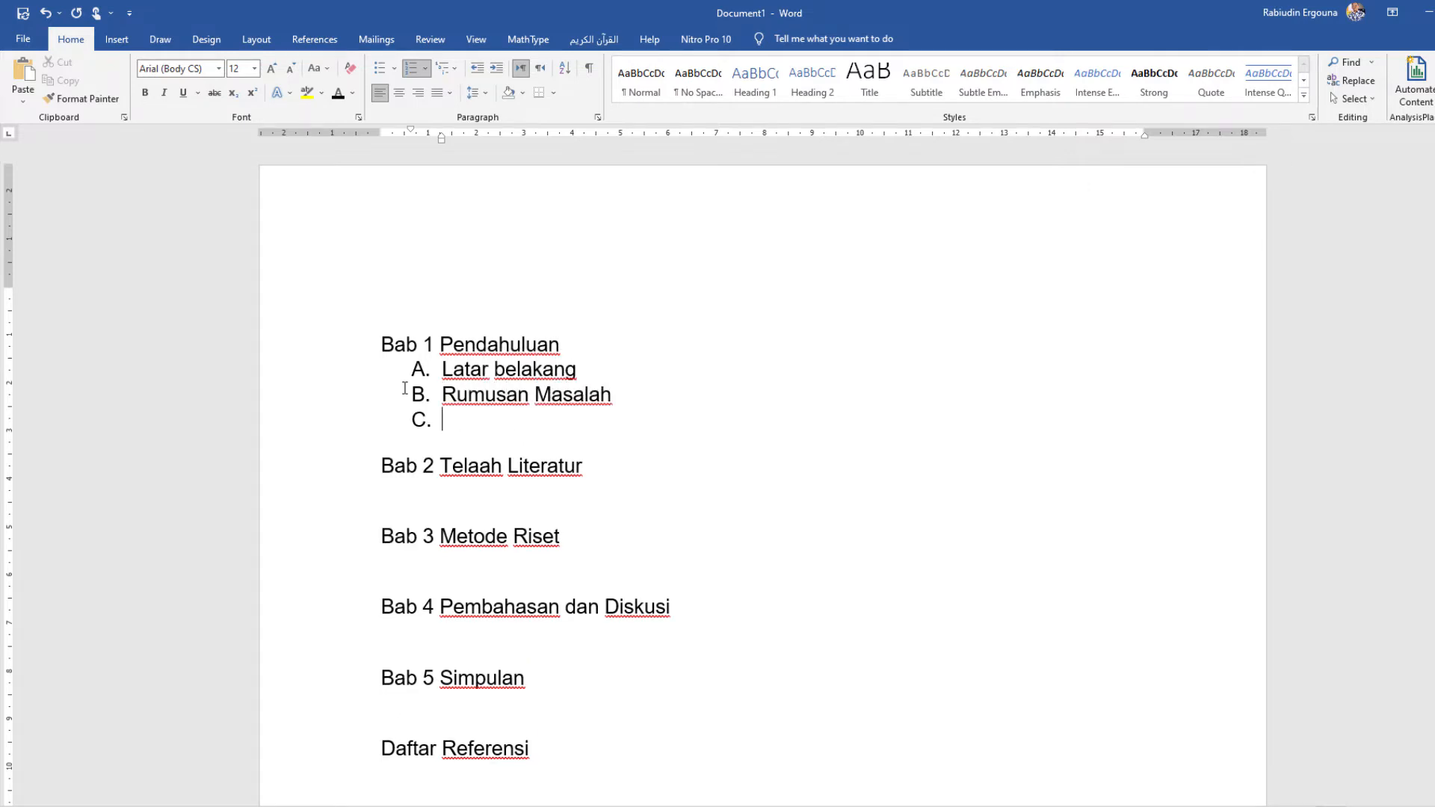
type("Hipe")
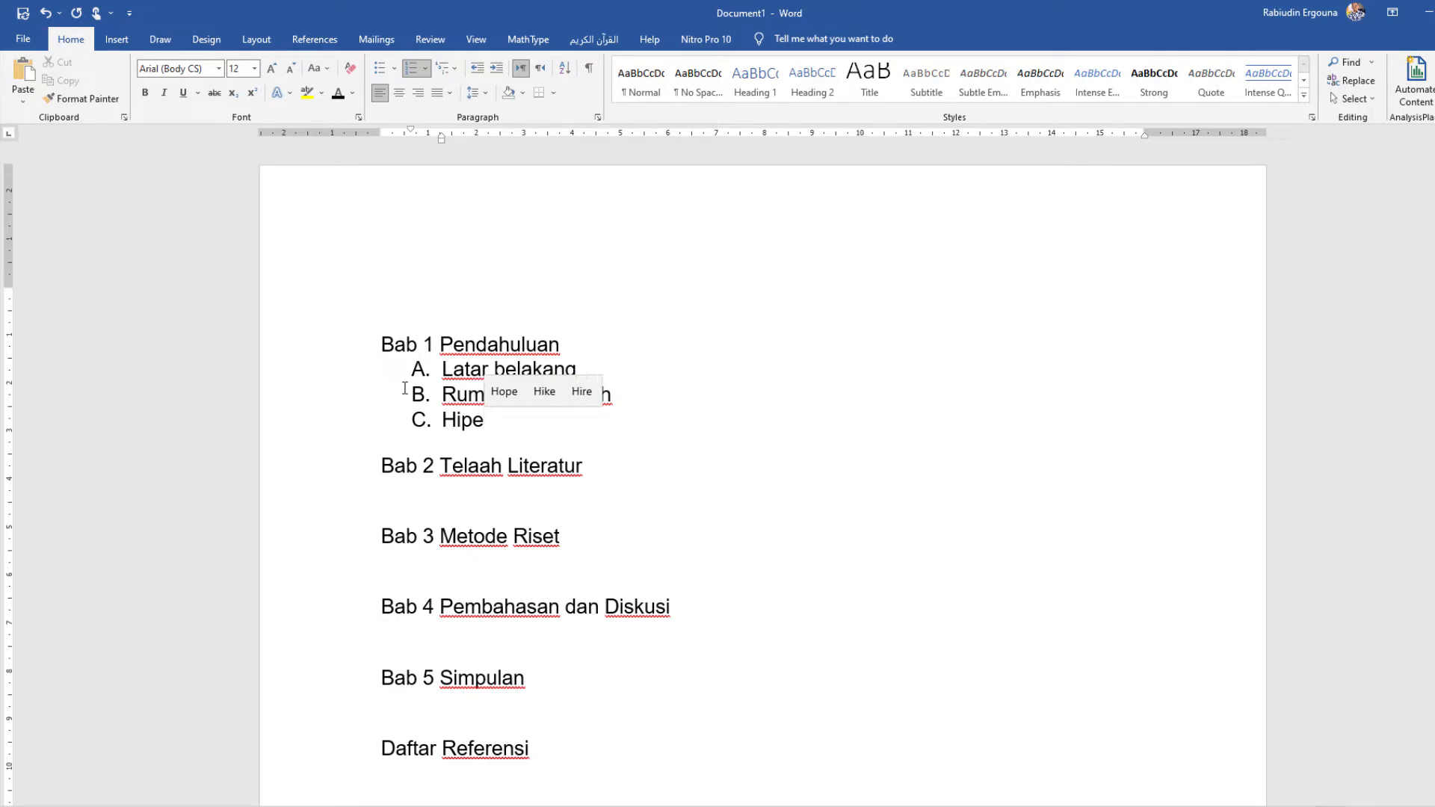
key("BackSpace")
type("o")
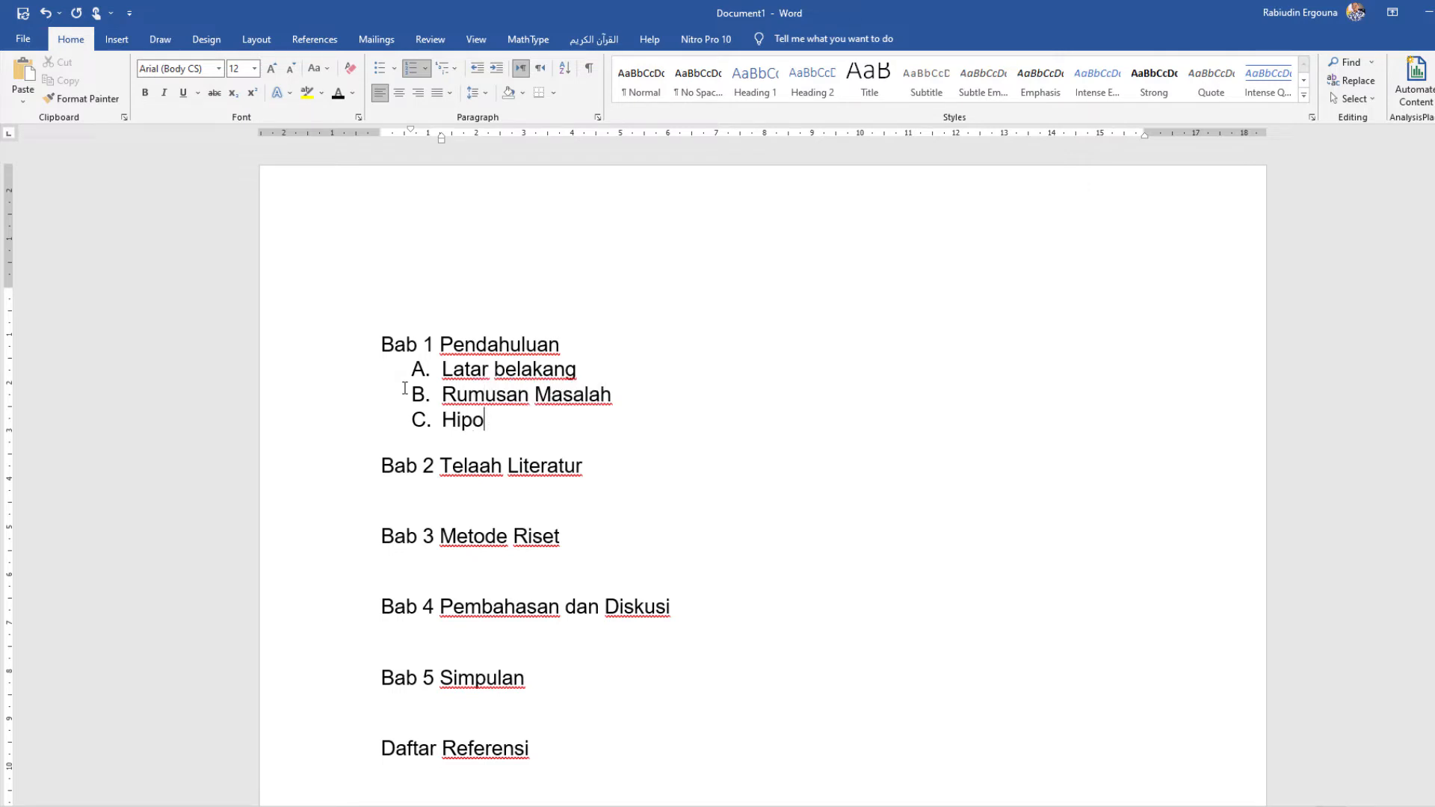
type("tesis")
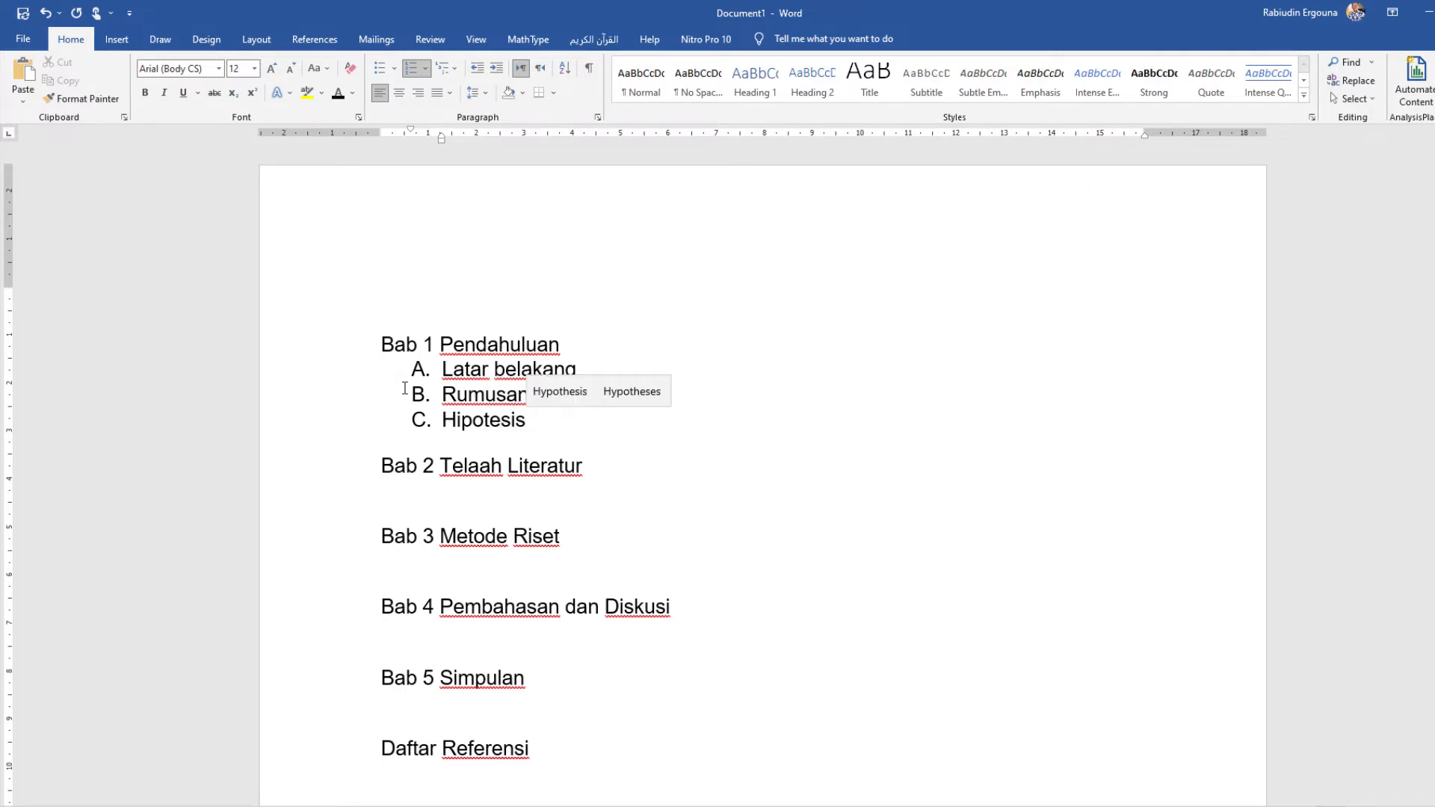
Step: Start a new lettered list under "Bab 2 Telaah Literatur" with the item "A. Variabel 1"
left_click(490, 505)
type("A")
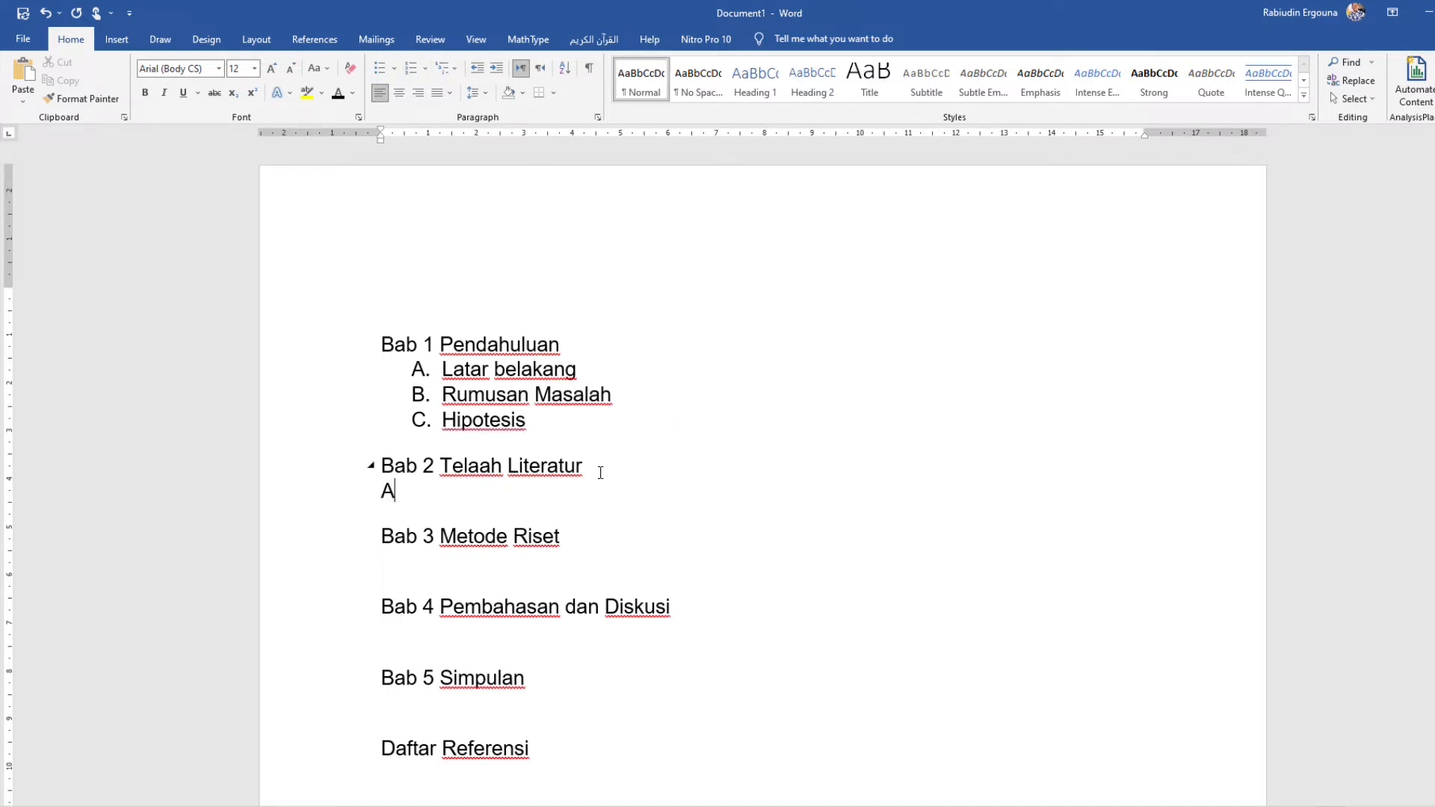
type(".")
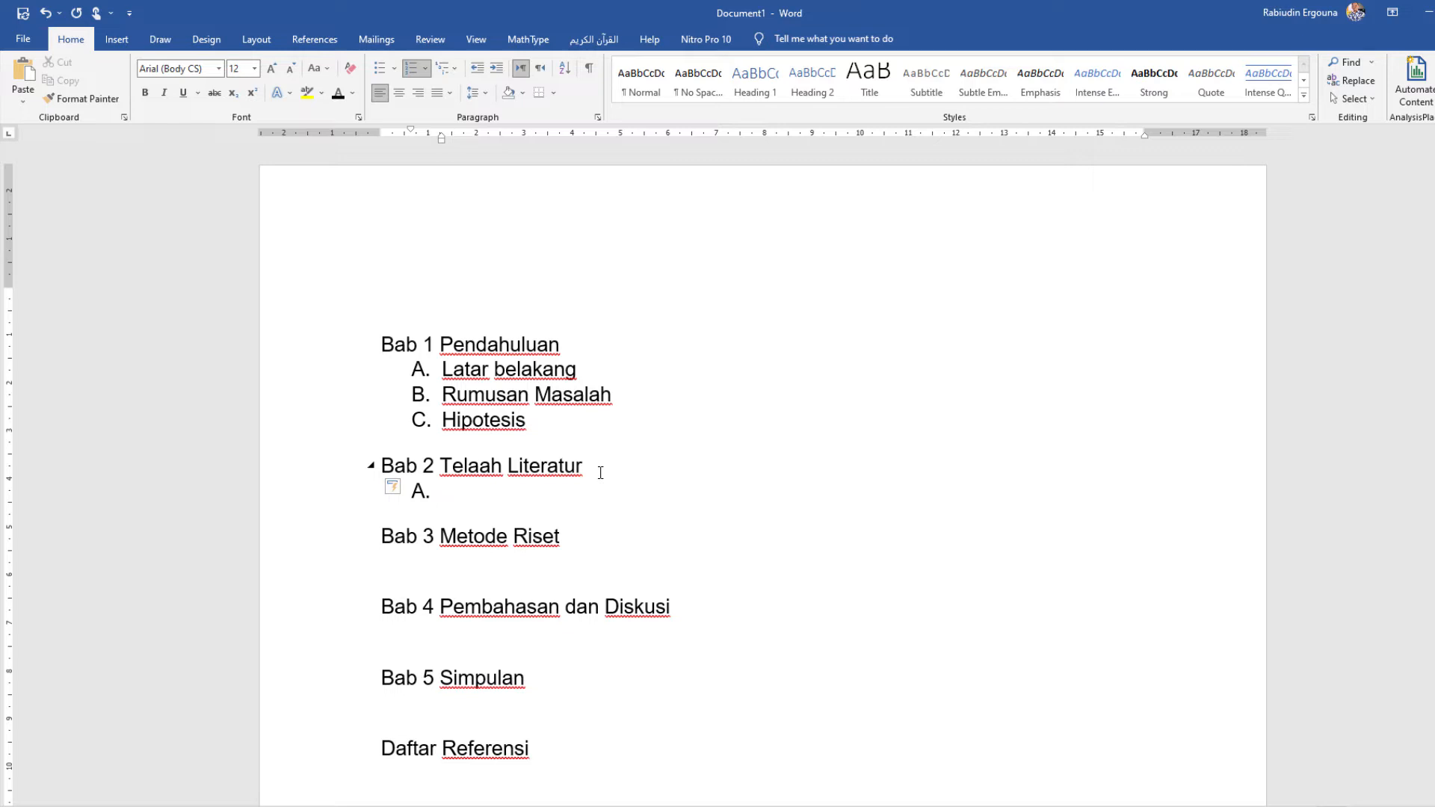
type("Variavekl")
key("BackSpace")
key("BackSpace")
key("BackSpace")
type("bel ")
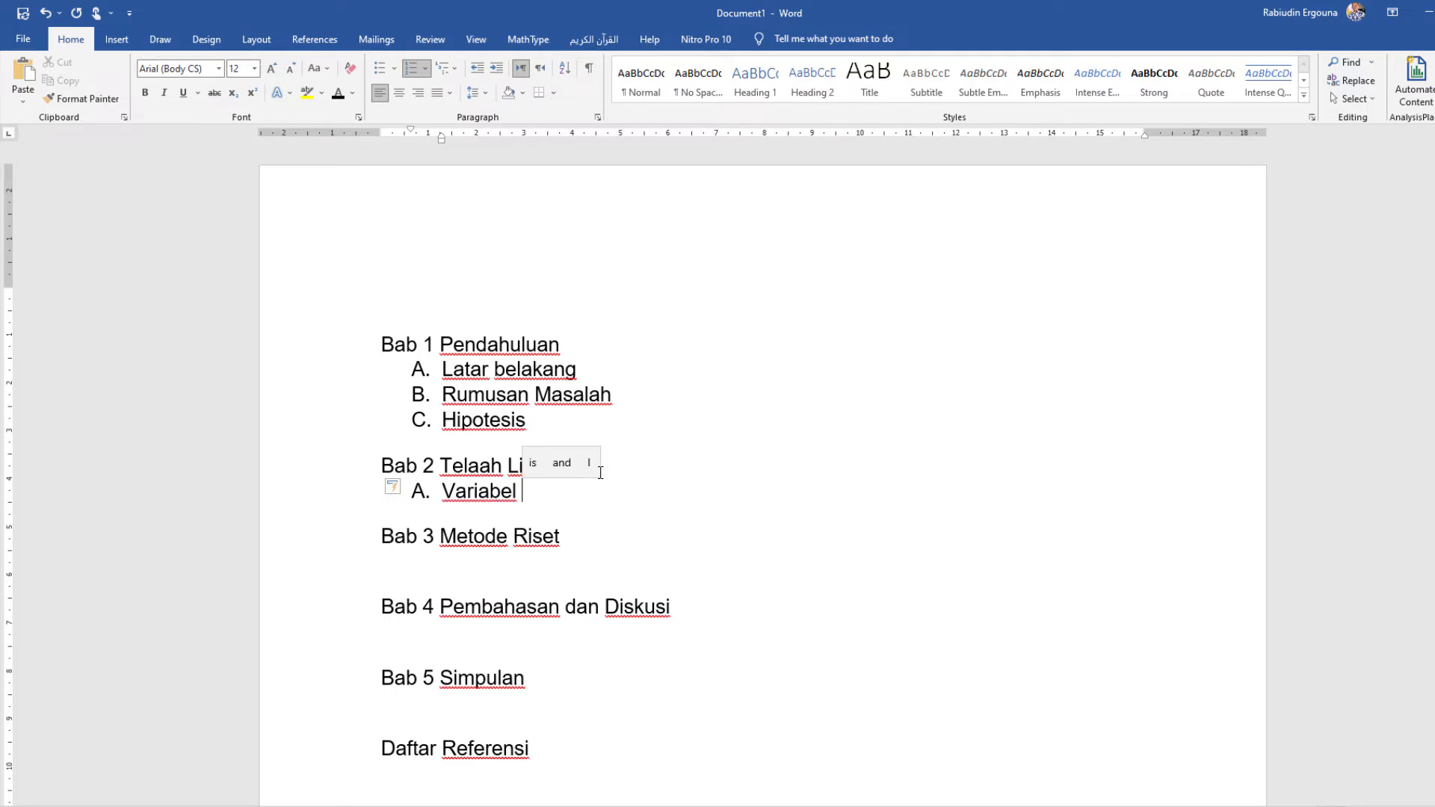
type("1")
key("Return")
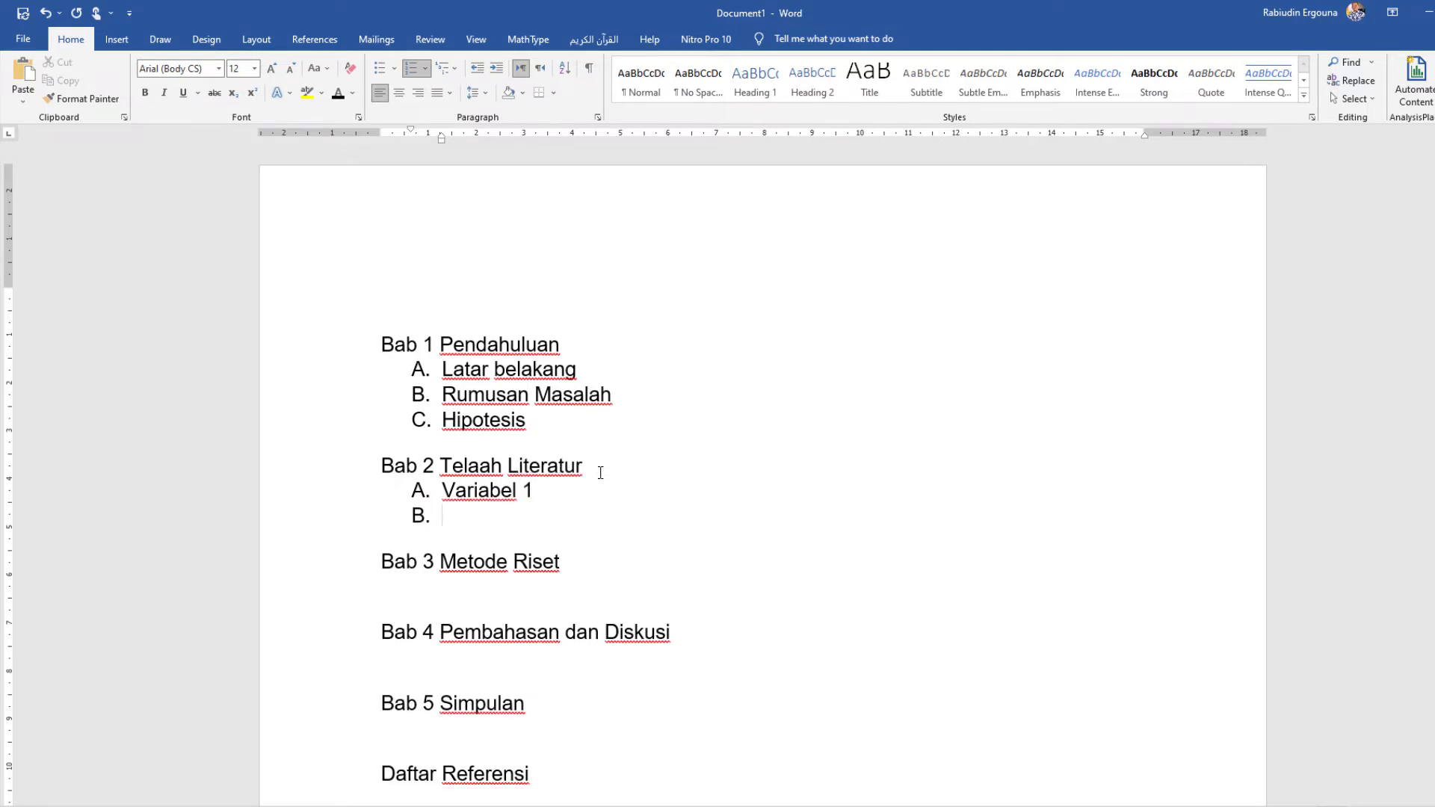
Step: Add "Vaeribel 2" as item B and "Variabel 3" as item C of the Bab 2 list
type("VaeriABEL")
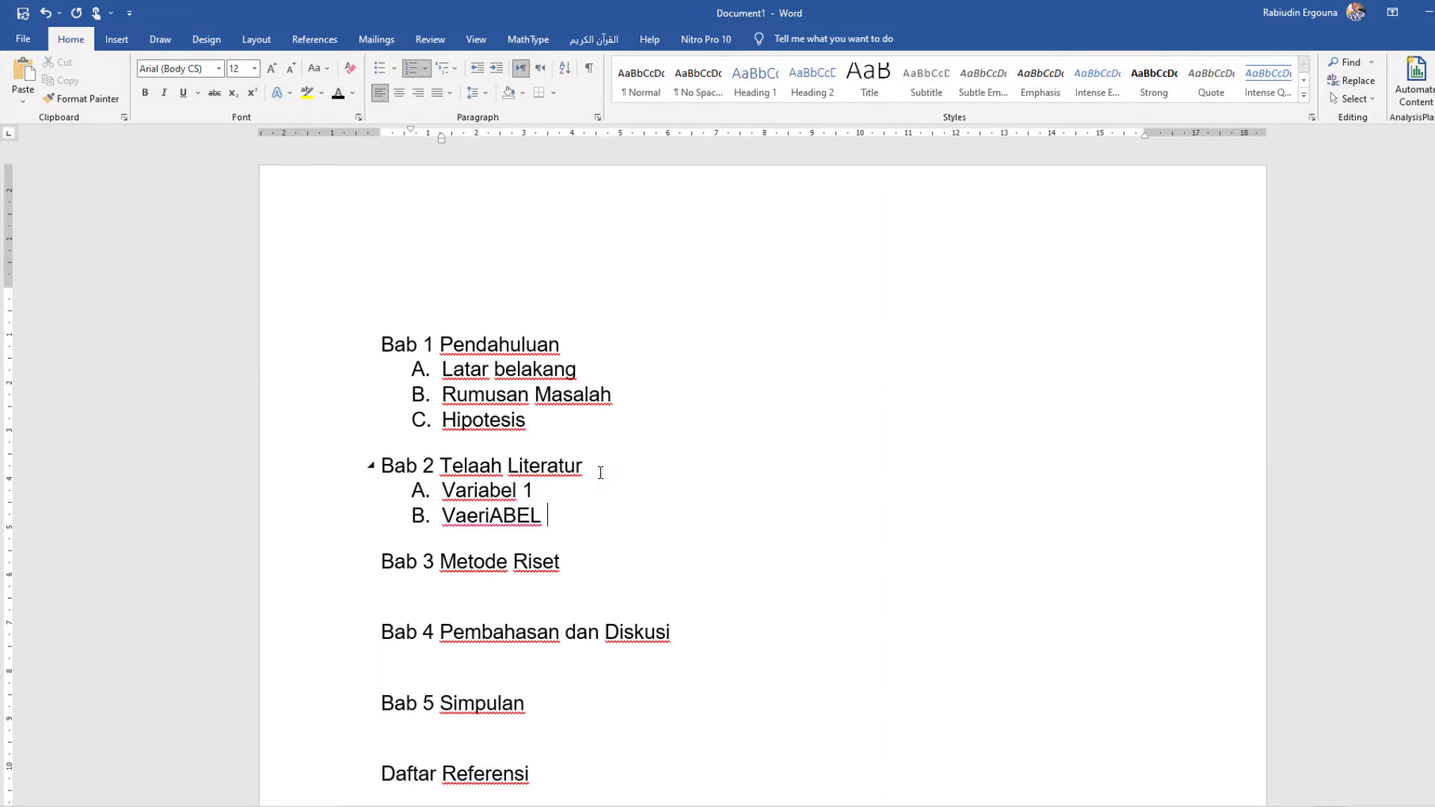
key("BackSpace")
key("BackSpace")
key("BackSpace")
key("BackSpace")
type("bel 2")
key("Return")
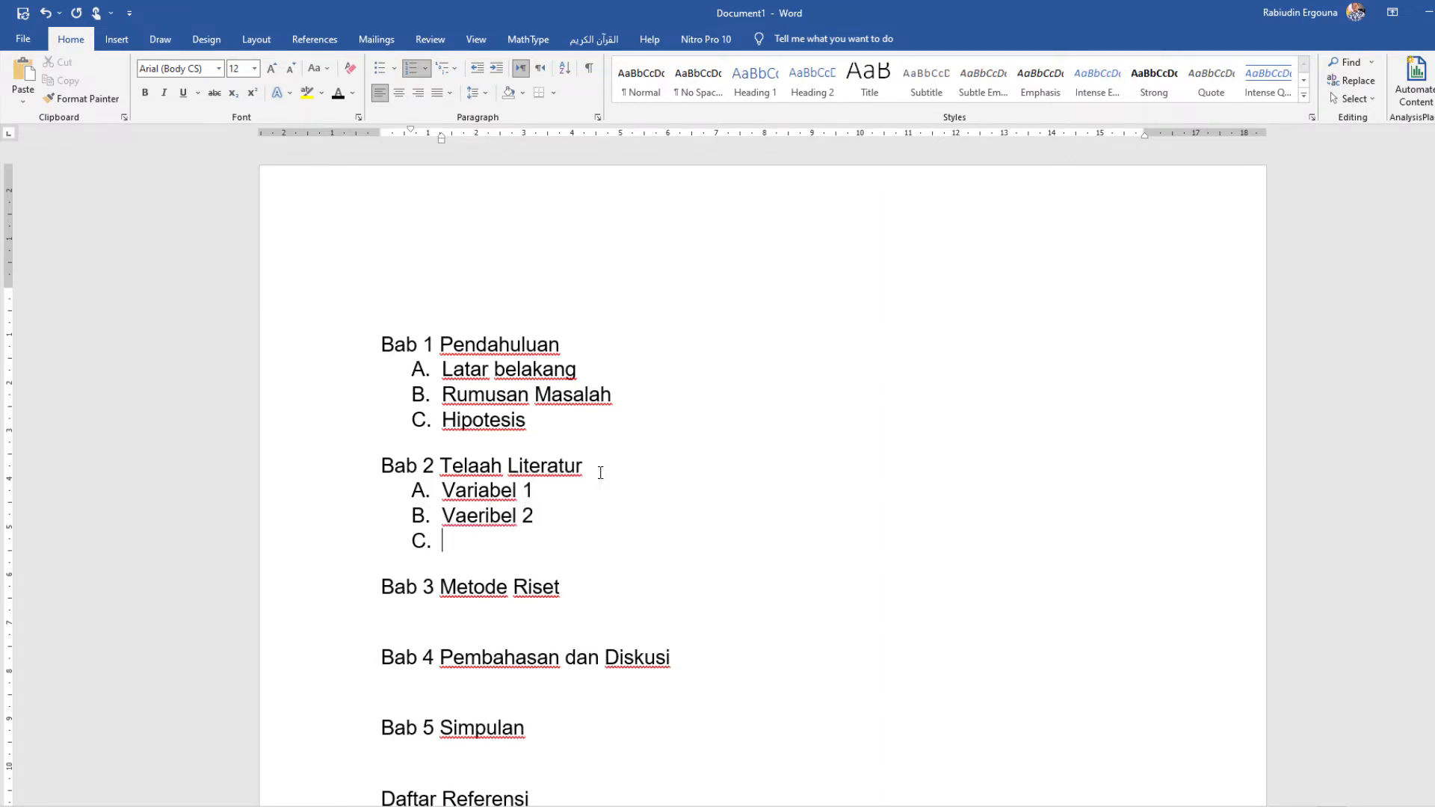
type("Variabel ")
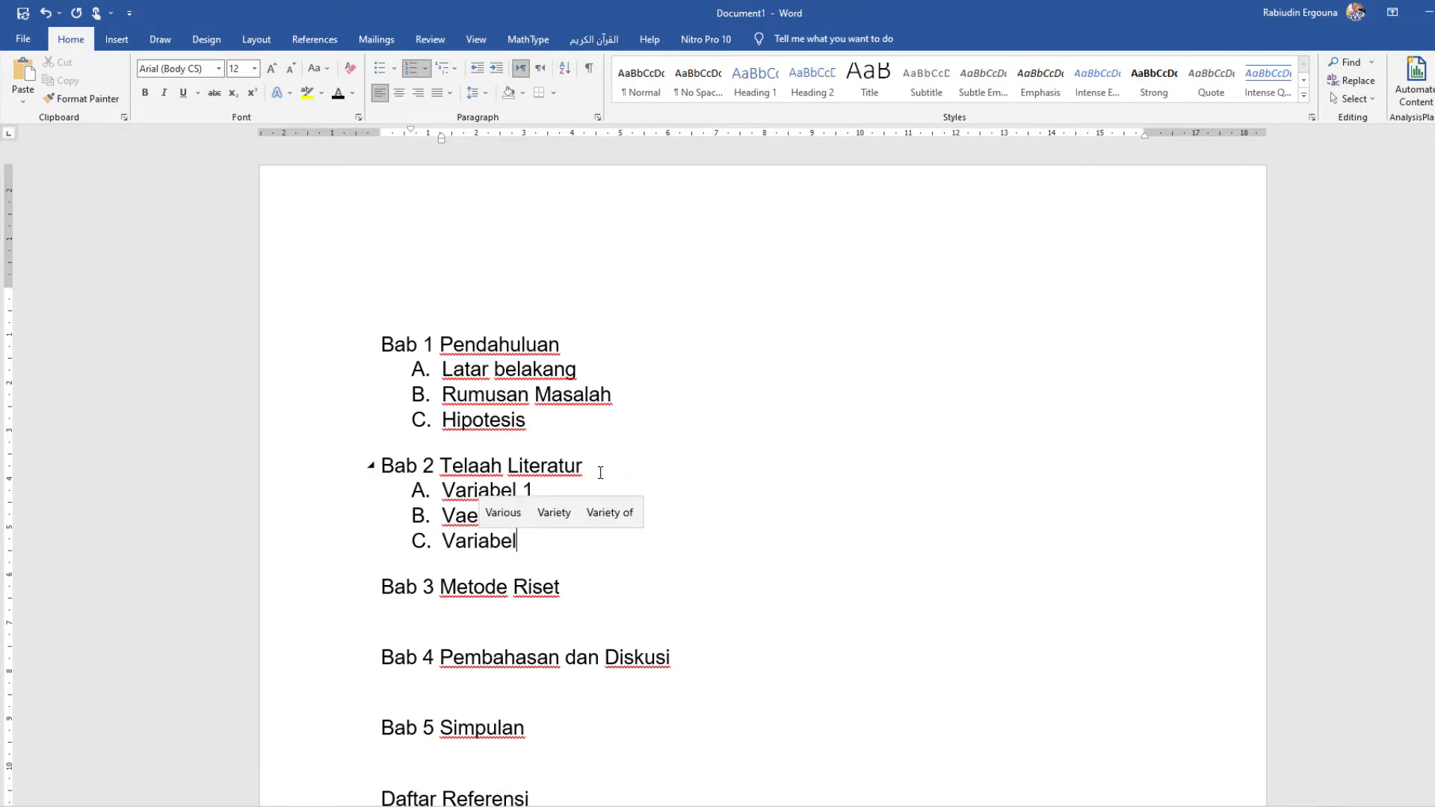
type("3")
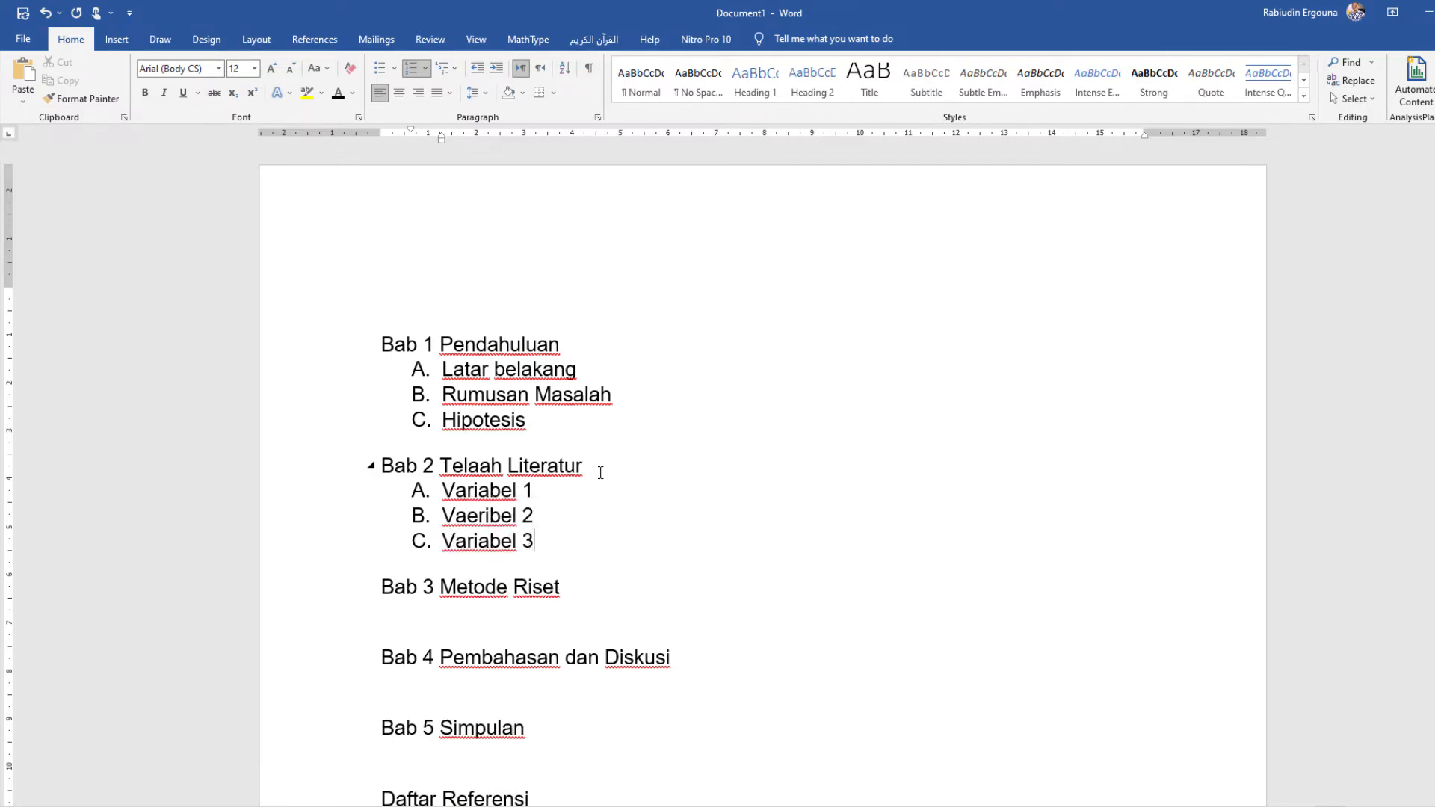
Step: Start a new lettered list under "Bab 3 Metode Riset" with the item "A. Tempat Penelitian"
left_click(553, 614)
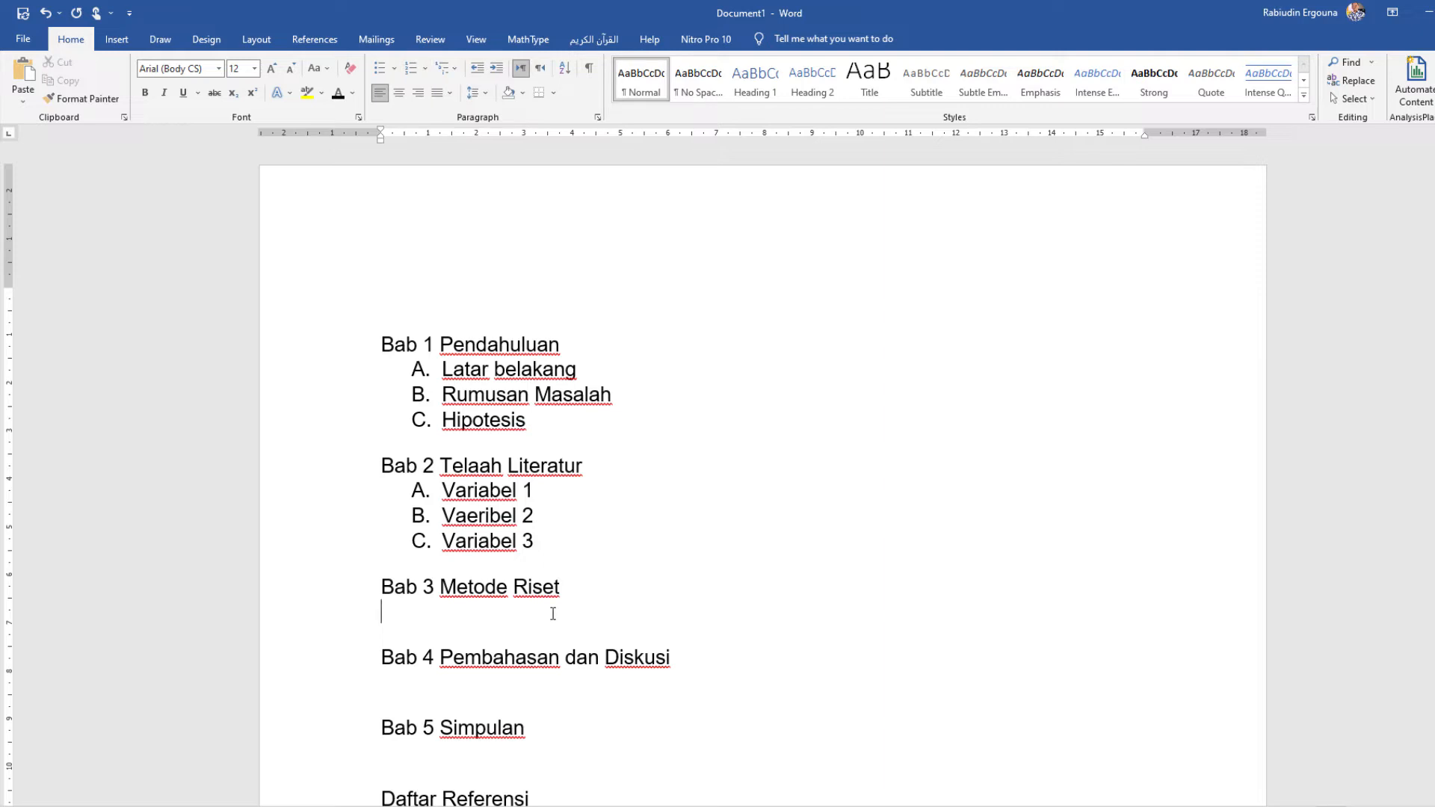
type("A. Te")
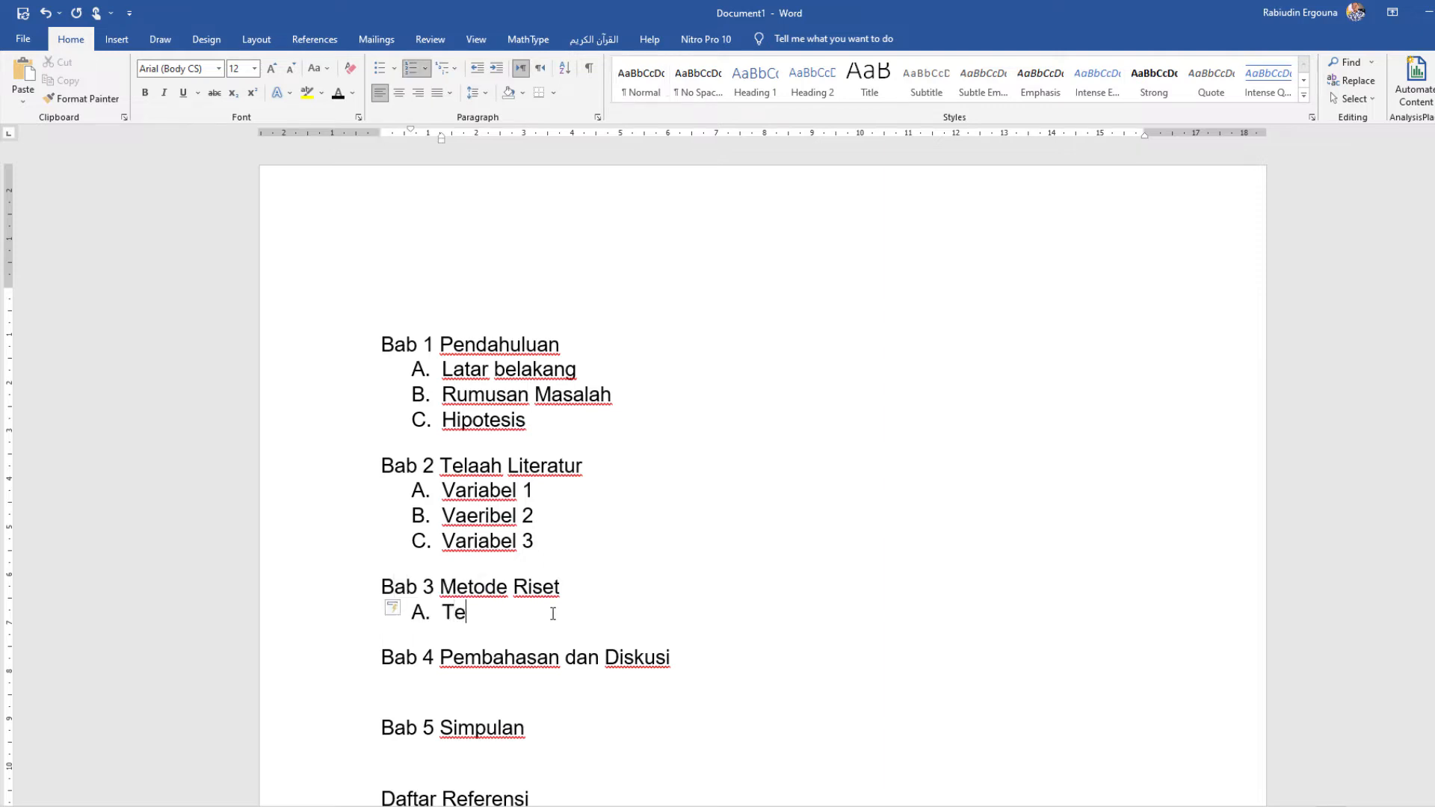
type("mpat Penelitian")
key("Return")
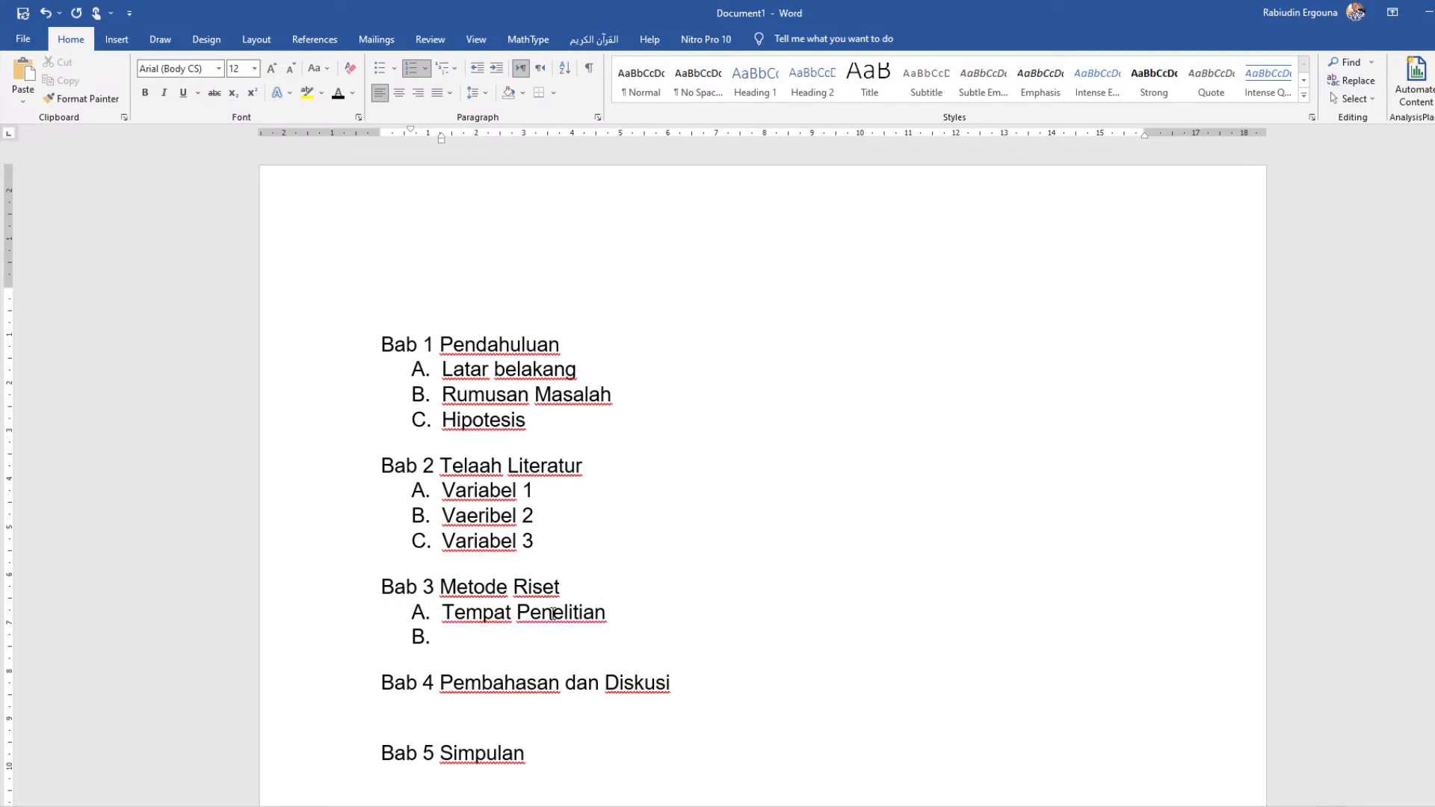
Step: Add "Metode Penelitian" as item B and "Teknik Pengumpulan Data" as item C of the Bab 3 list
type("Metode Pene")
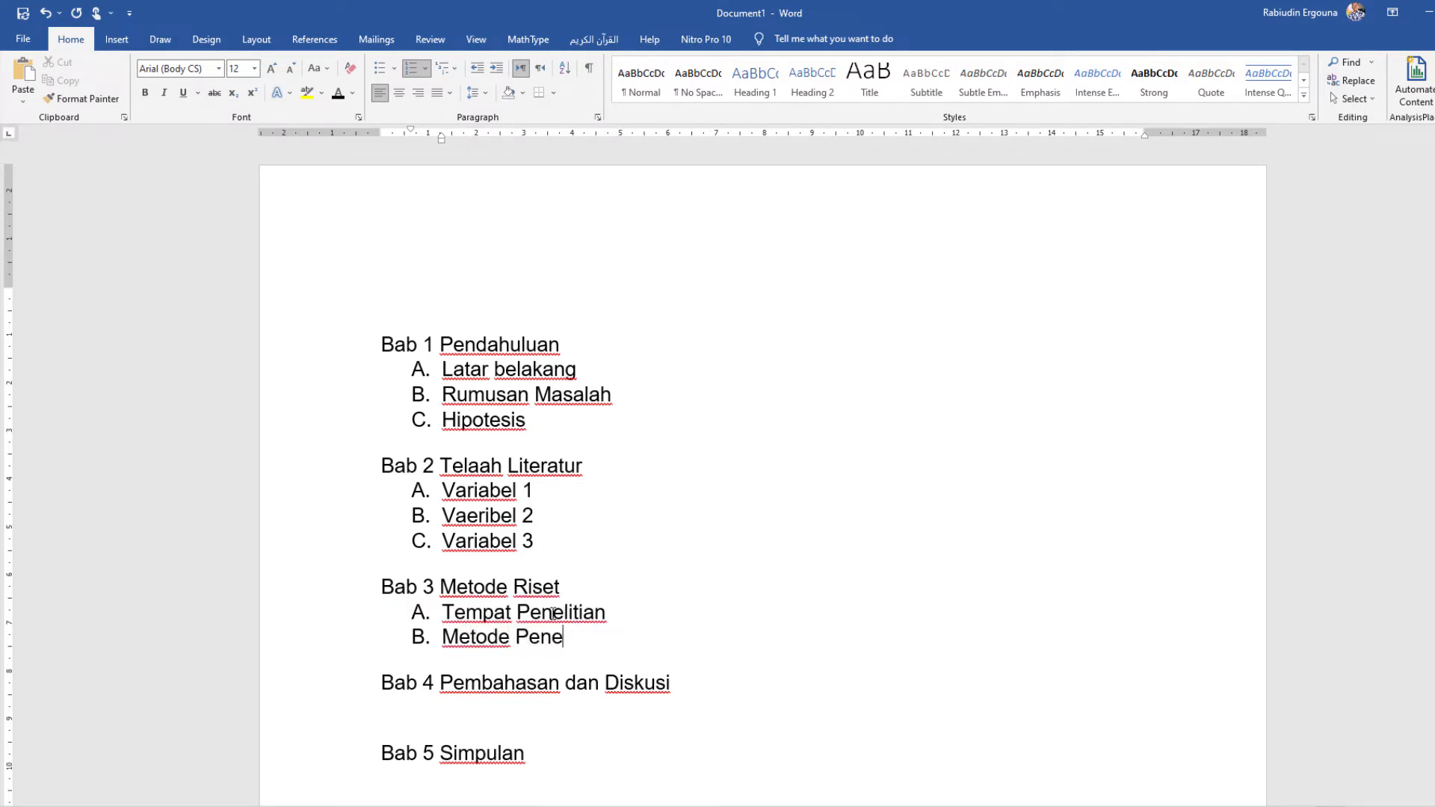
type("litian")
key("Return")
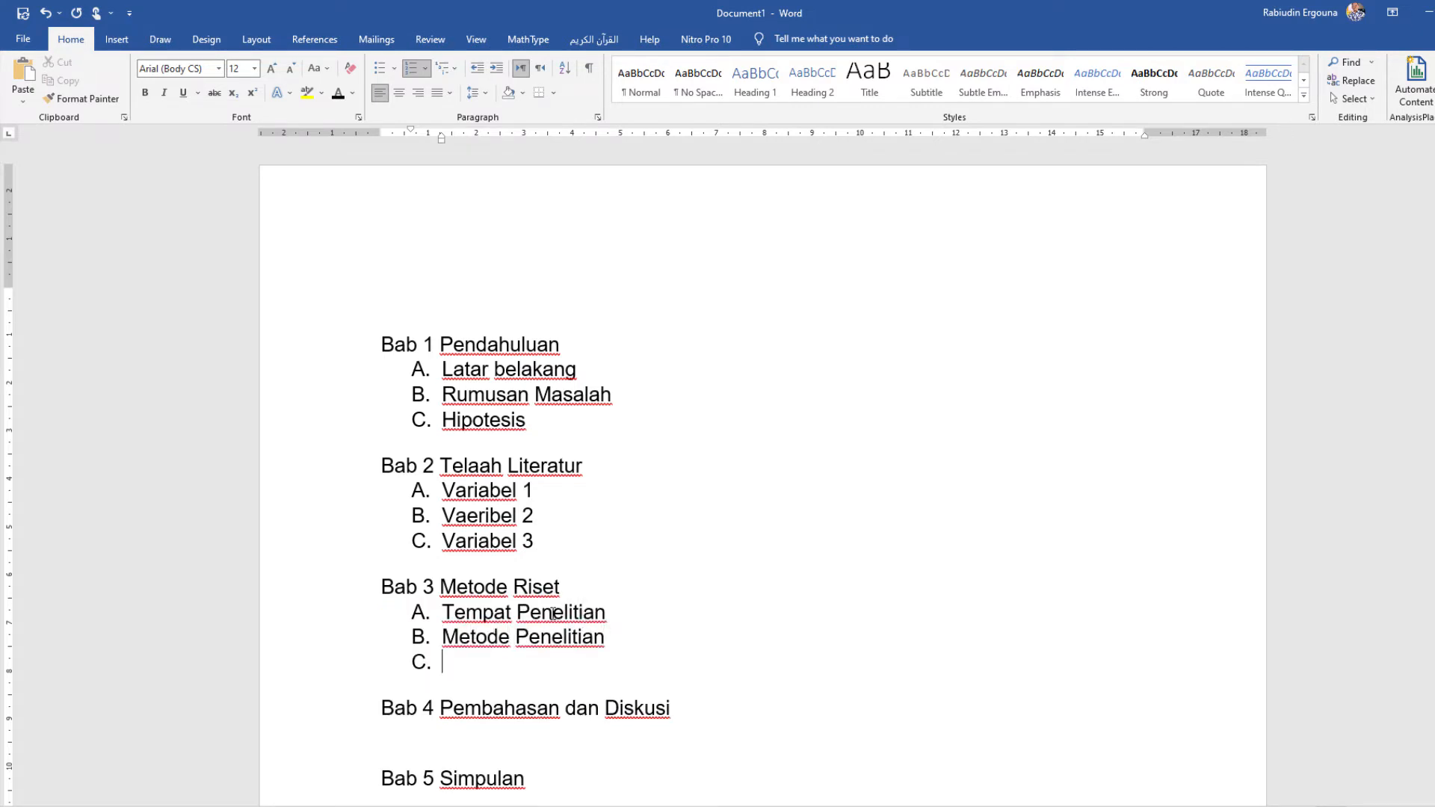
type("Teknik Pengumpui")
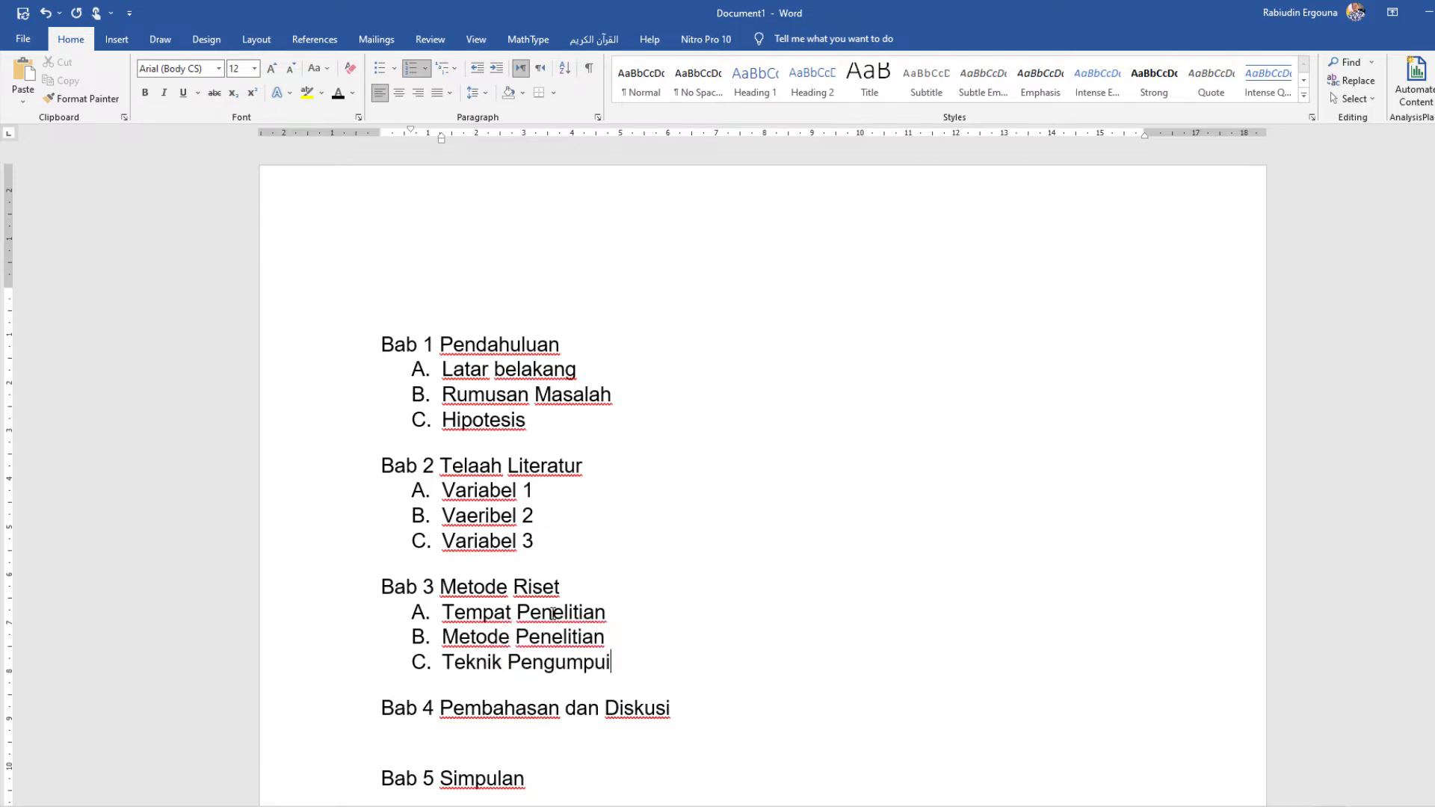
type("lan Data")
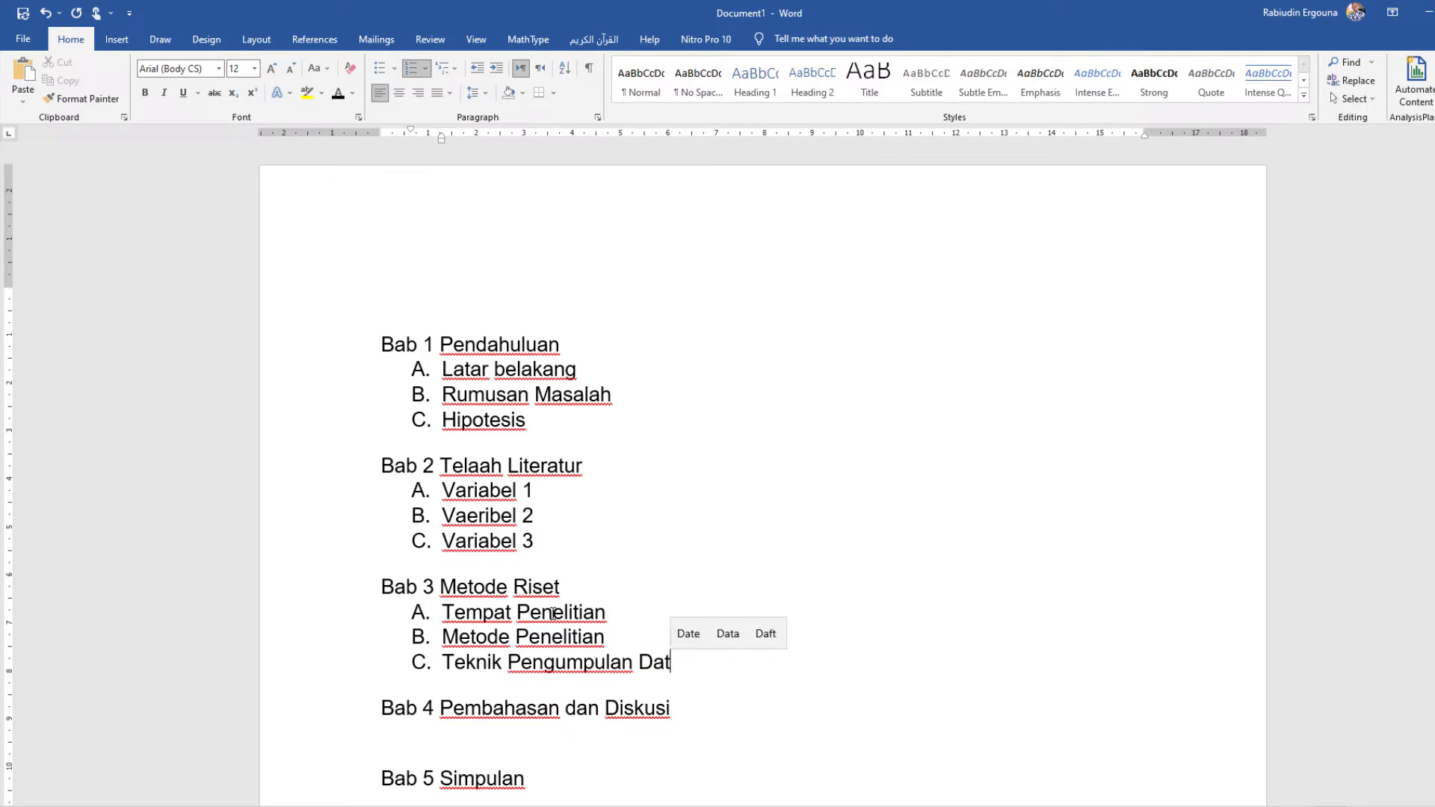
Step: Start a new lettered list under "Bab 4 Pembahasan dan Diskusi" with the item "A. Pembahasan Variabel 1"
left_click(598, 736)
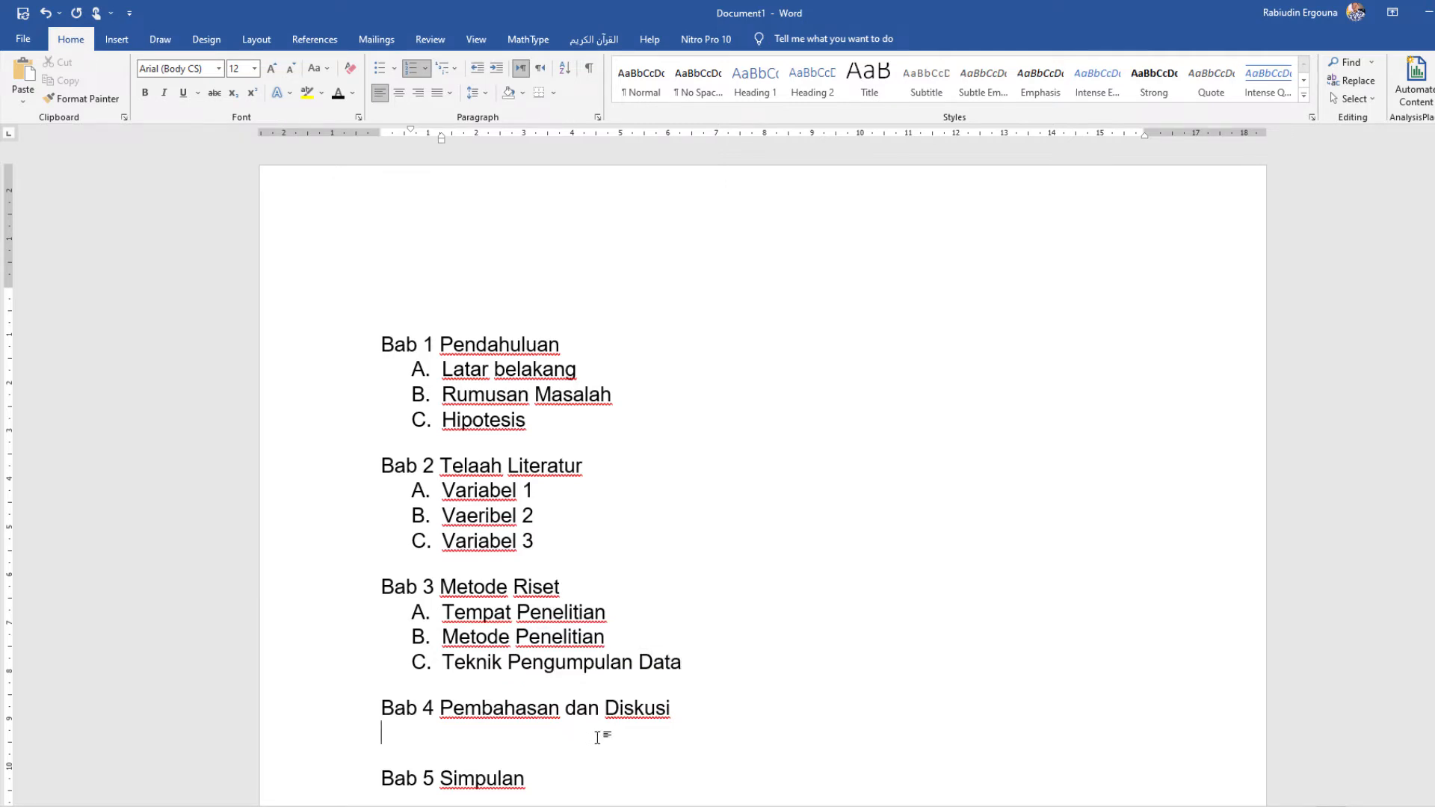
type("A. Pembahasa")
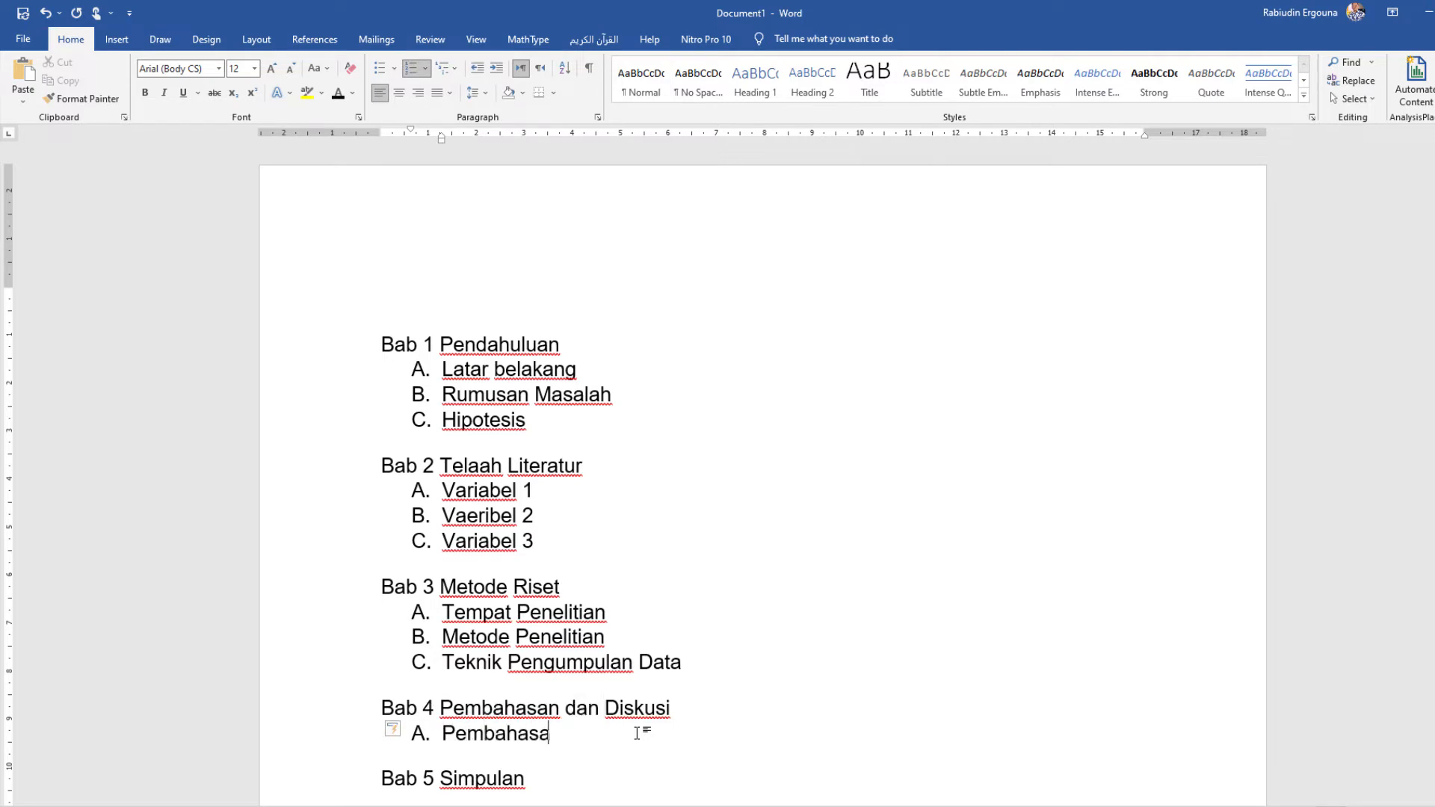
type("n Var")
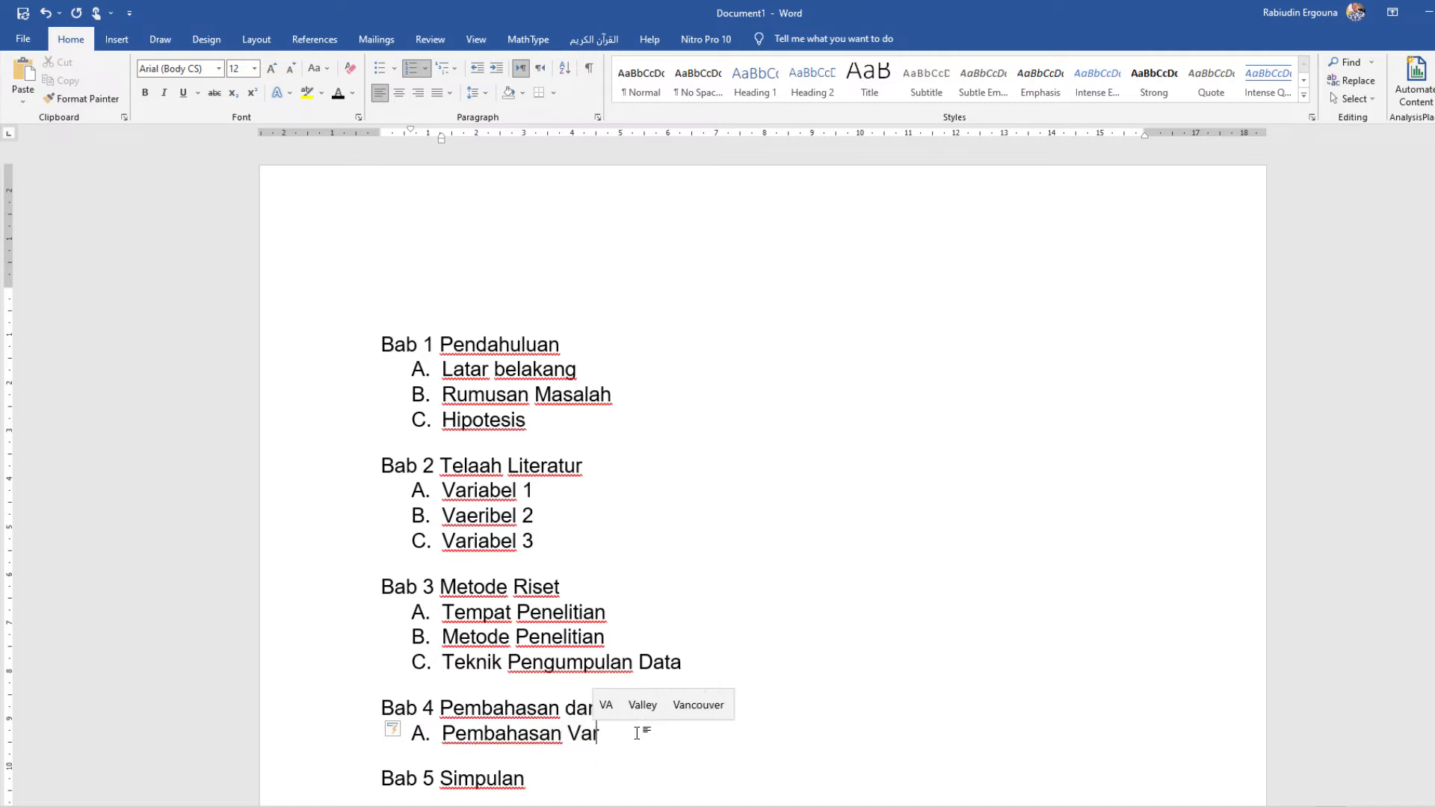
type("iabel 1")
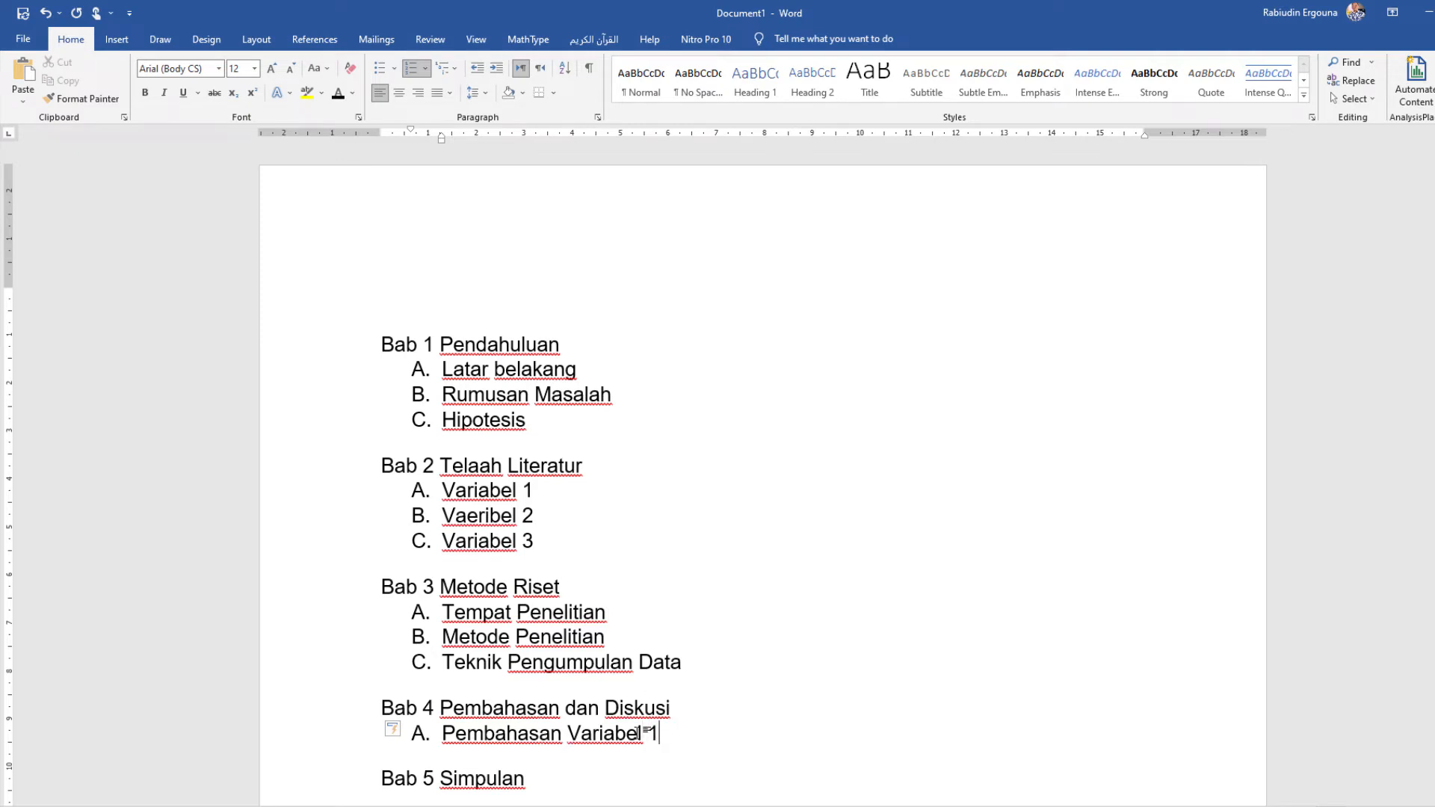
Step: Add "Pembahasan Variabel 2" as item B and "Pembahsan Variabel 3" as item C of the Bab 4 list
key("Return")
type("Pembah")
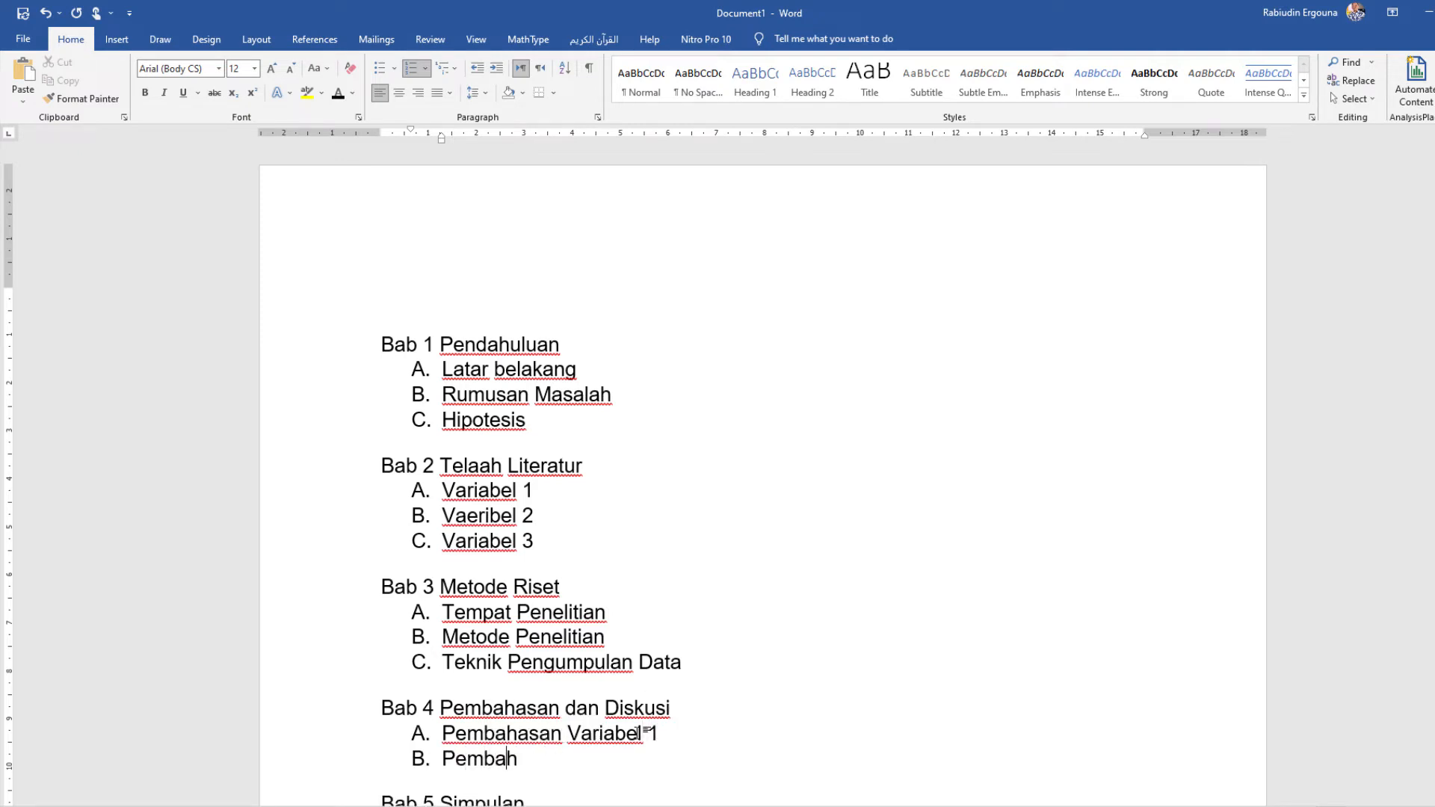
type("asan Variabel 2")
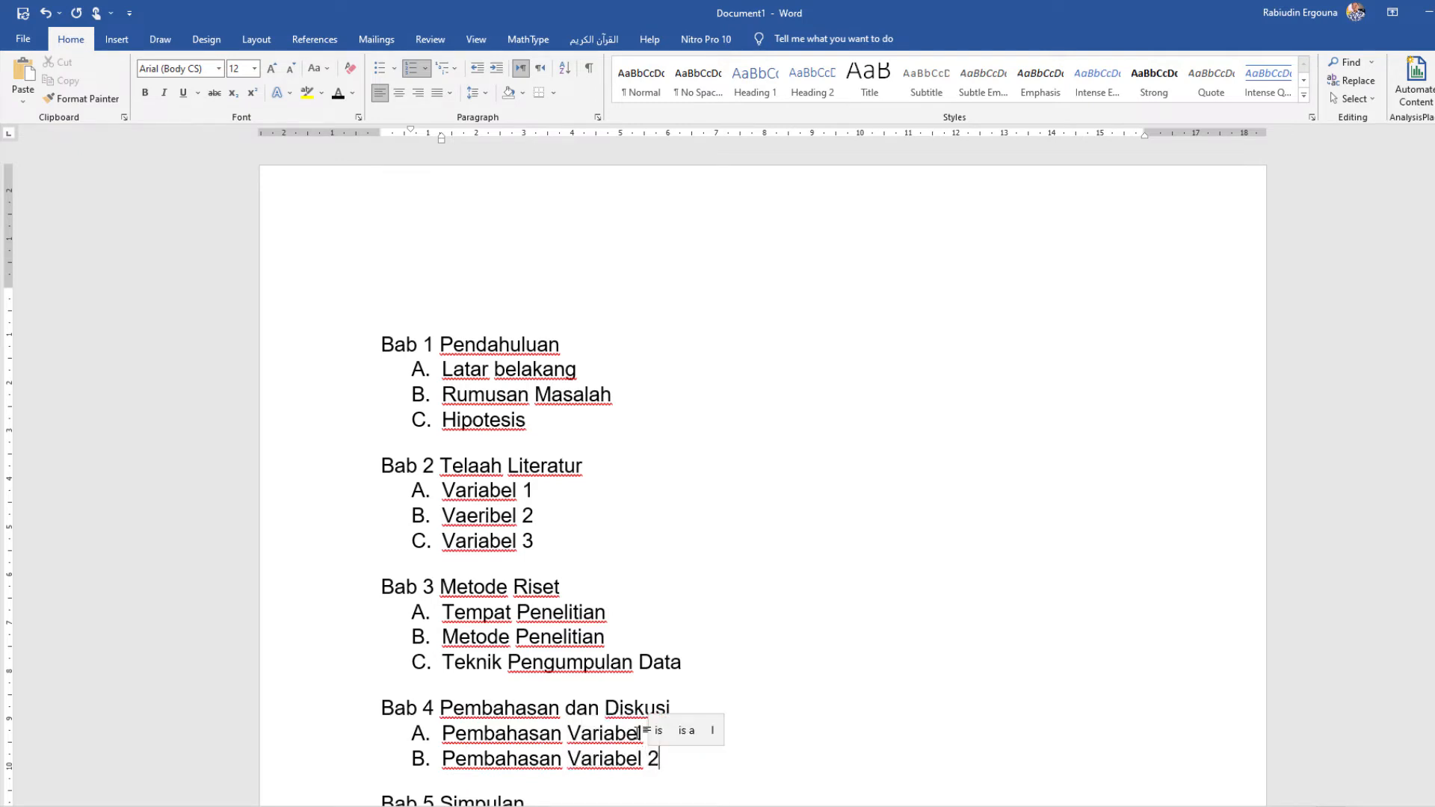
key("Return")
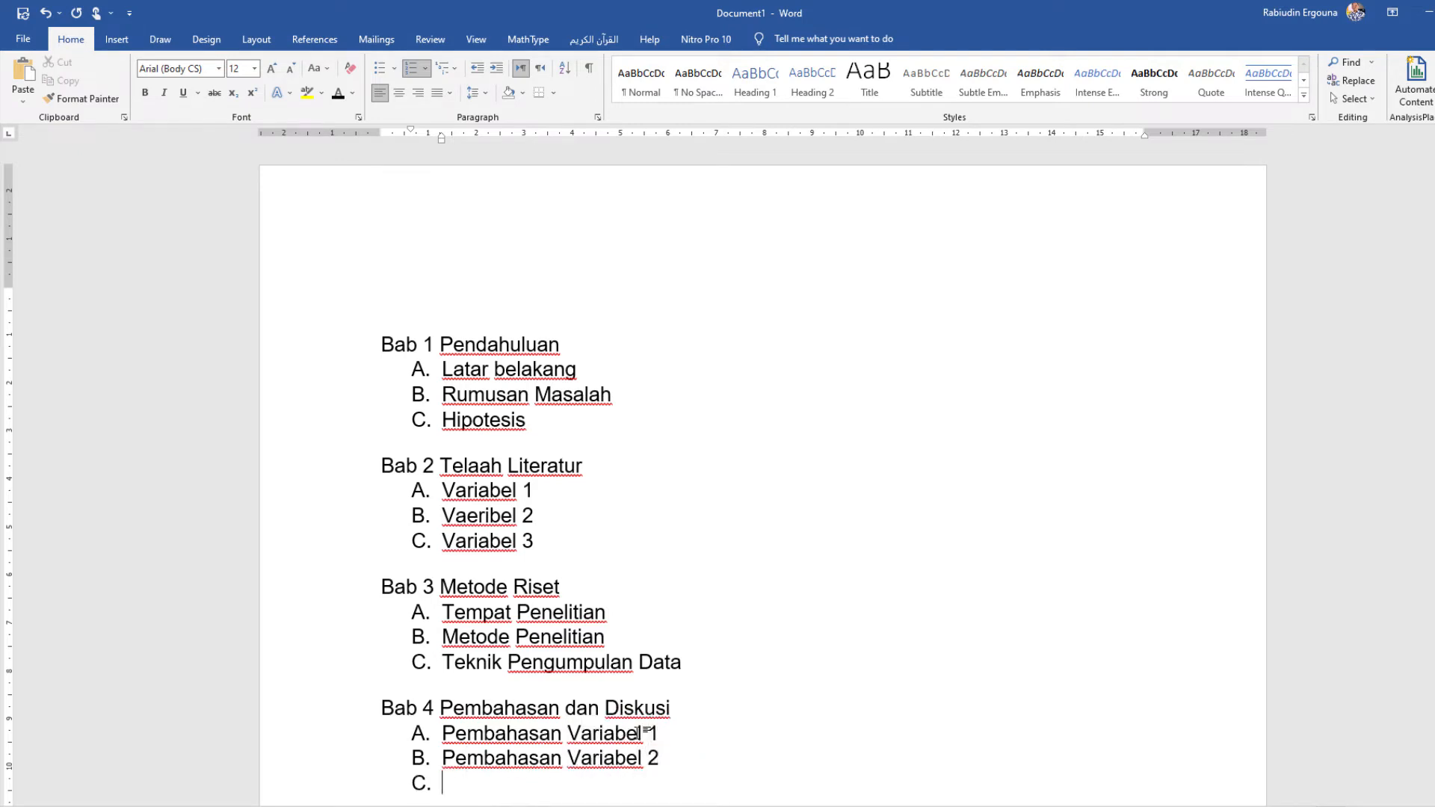
type("Pembahsan ")
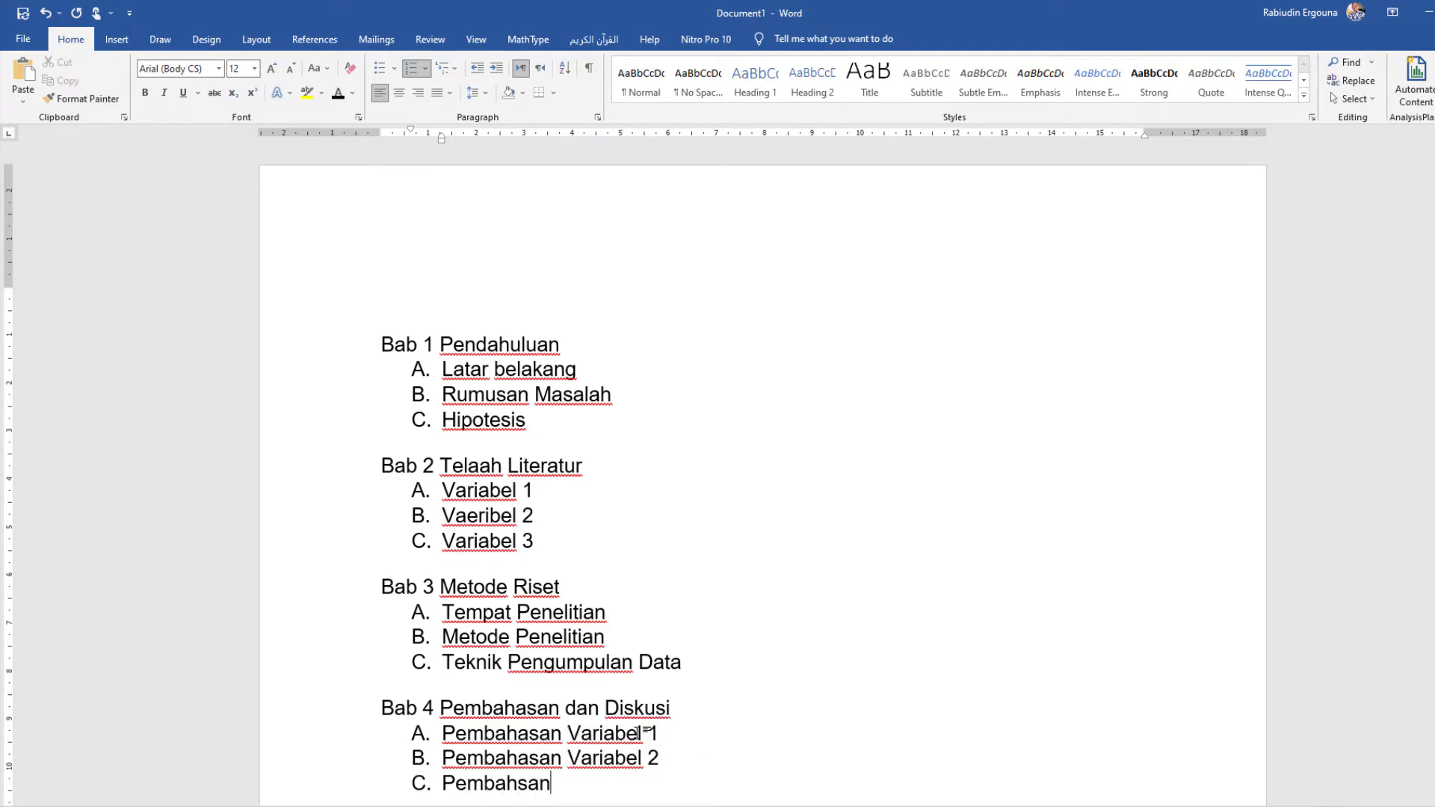
type("Variabel ")
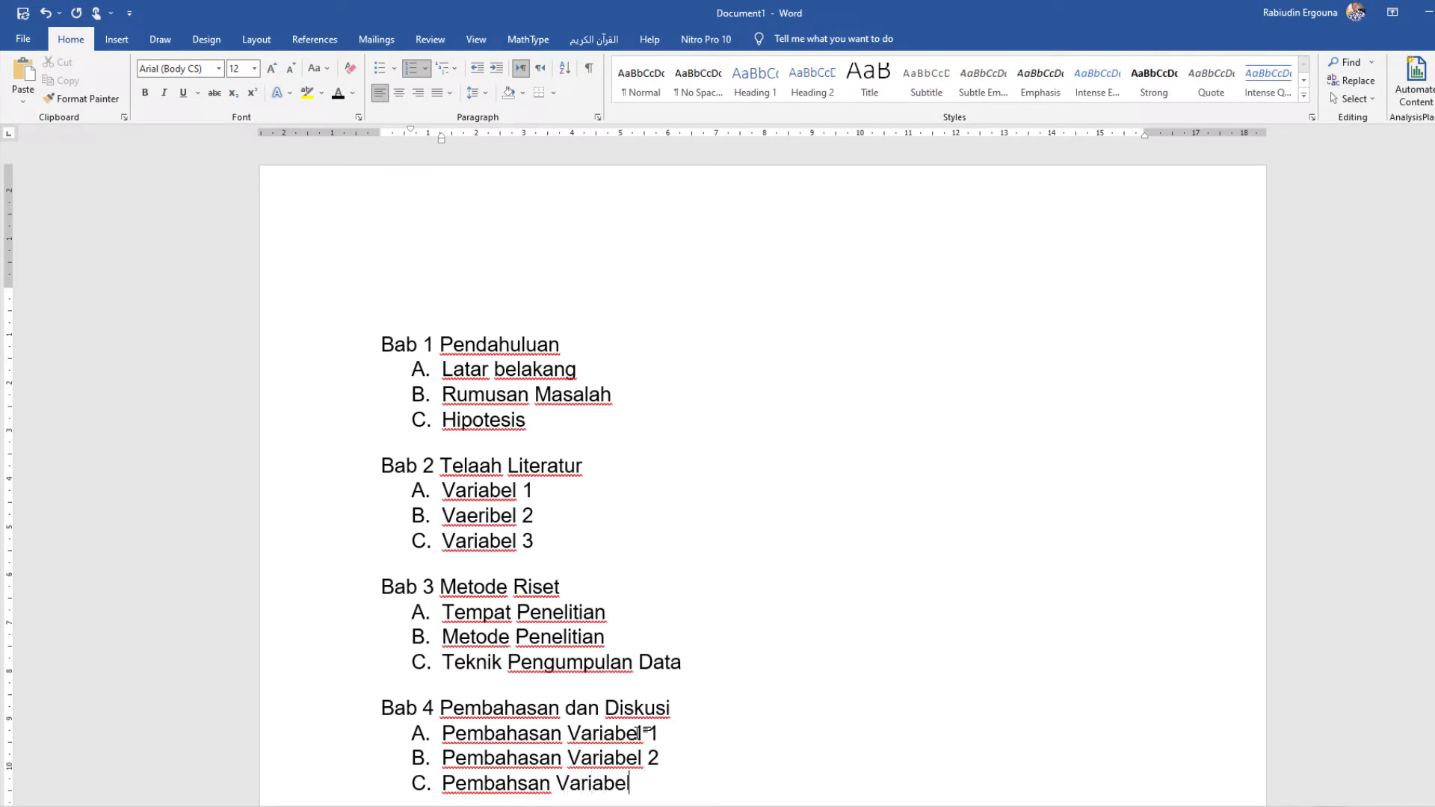
type("3")
Step: Add a lettered list under "Bab 5 Simpulan" with the items "A. Kesimpulan" and "B. Rekomendasi"
scroll(636, 732, "down", 3)
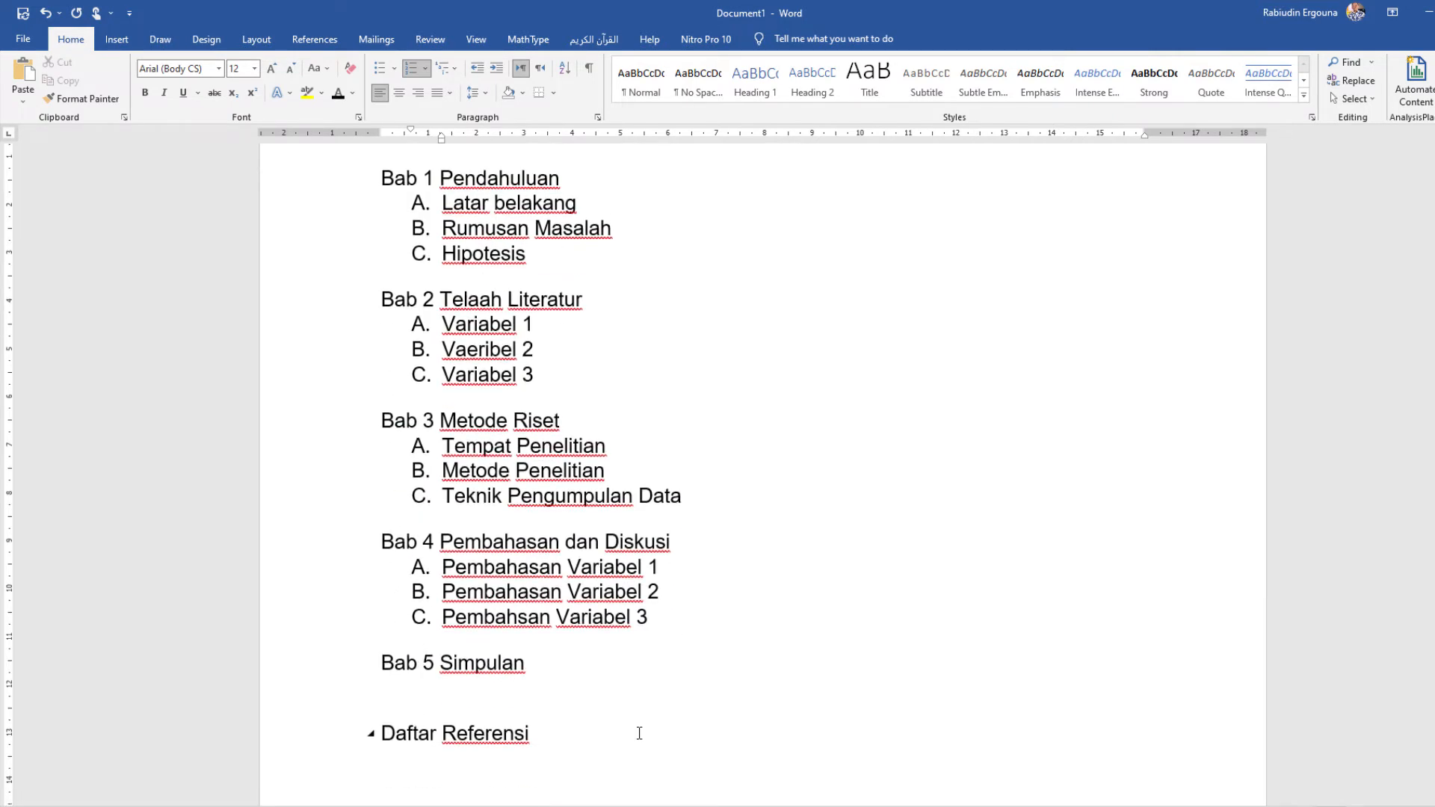
left_click(608, 692)
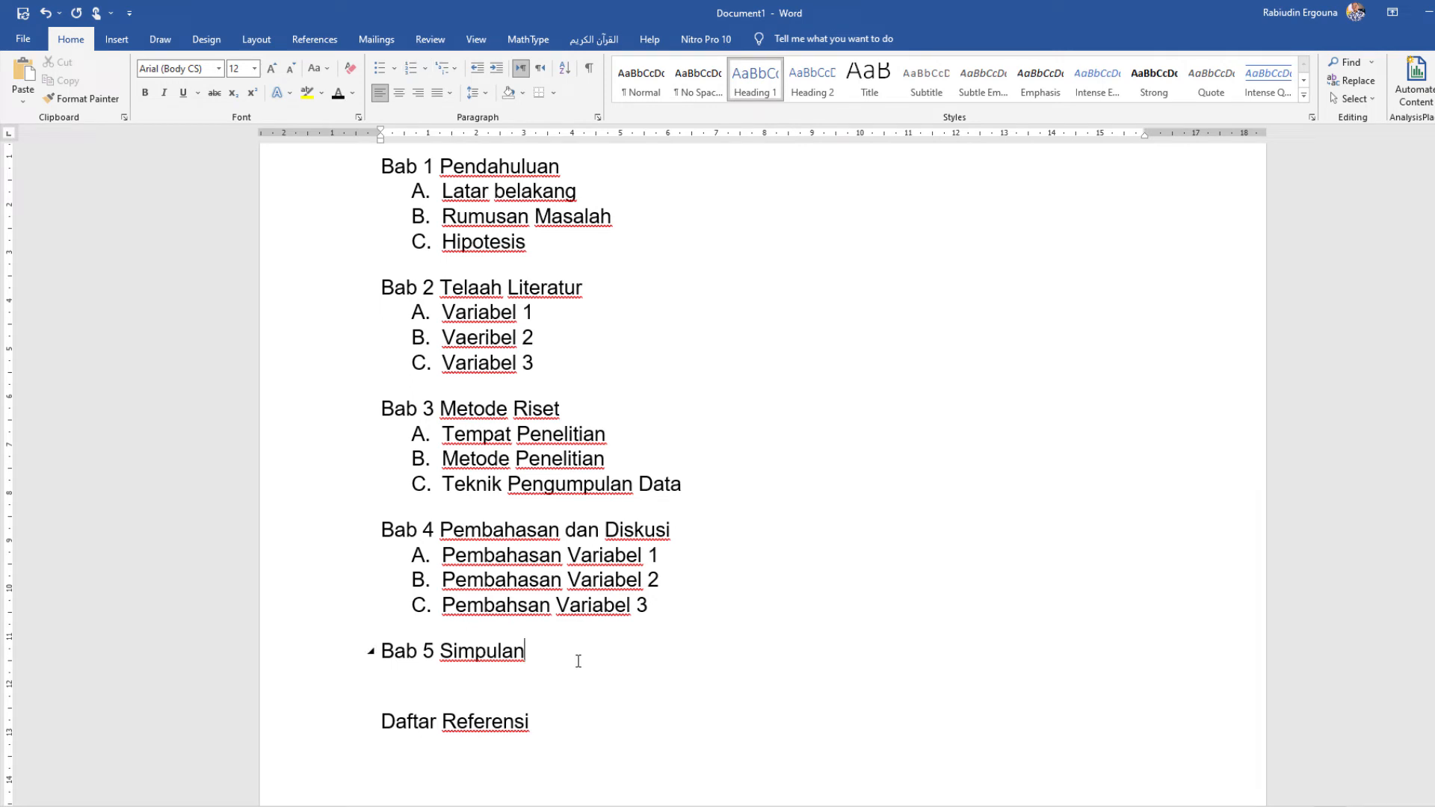
key("Return")
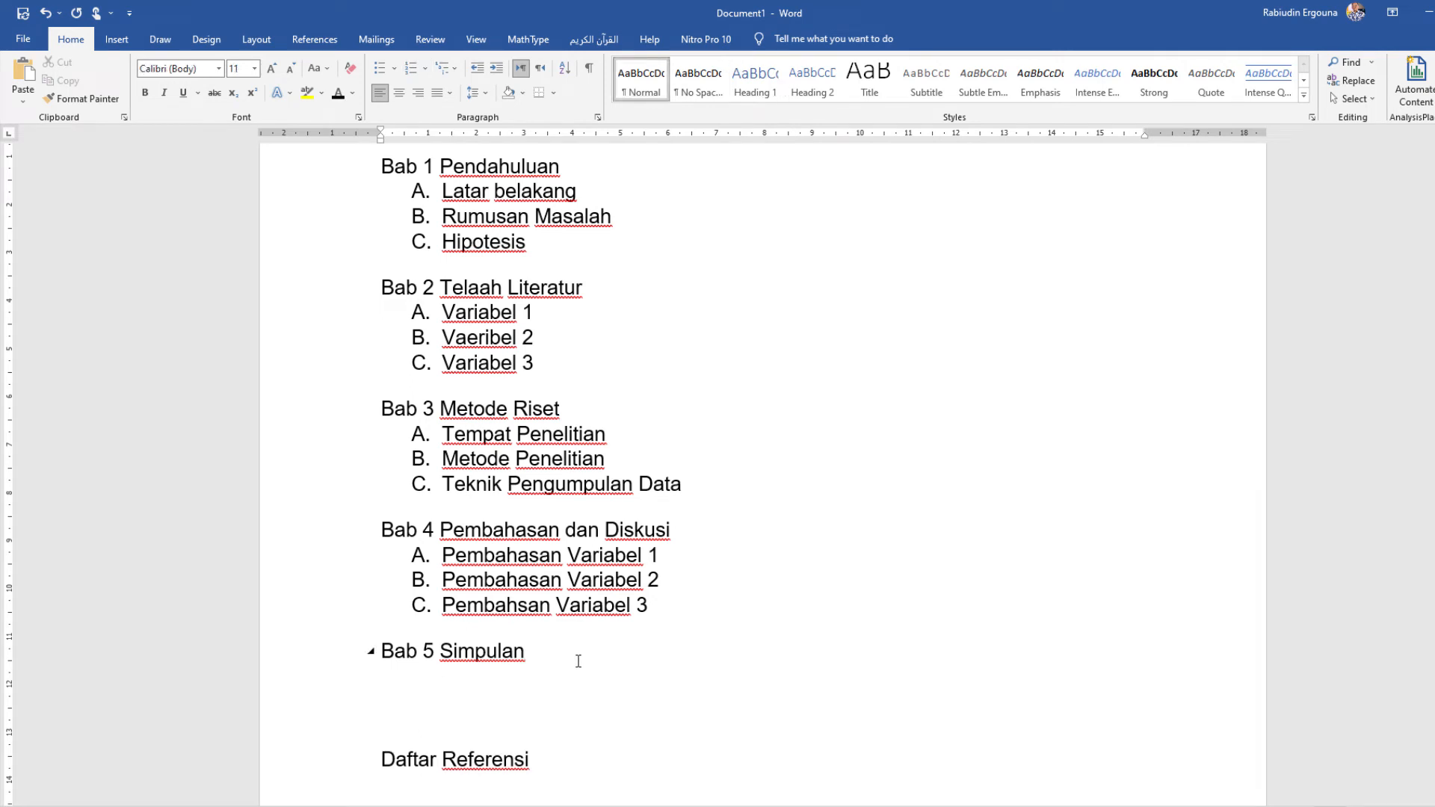
type("A. K")
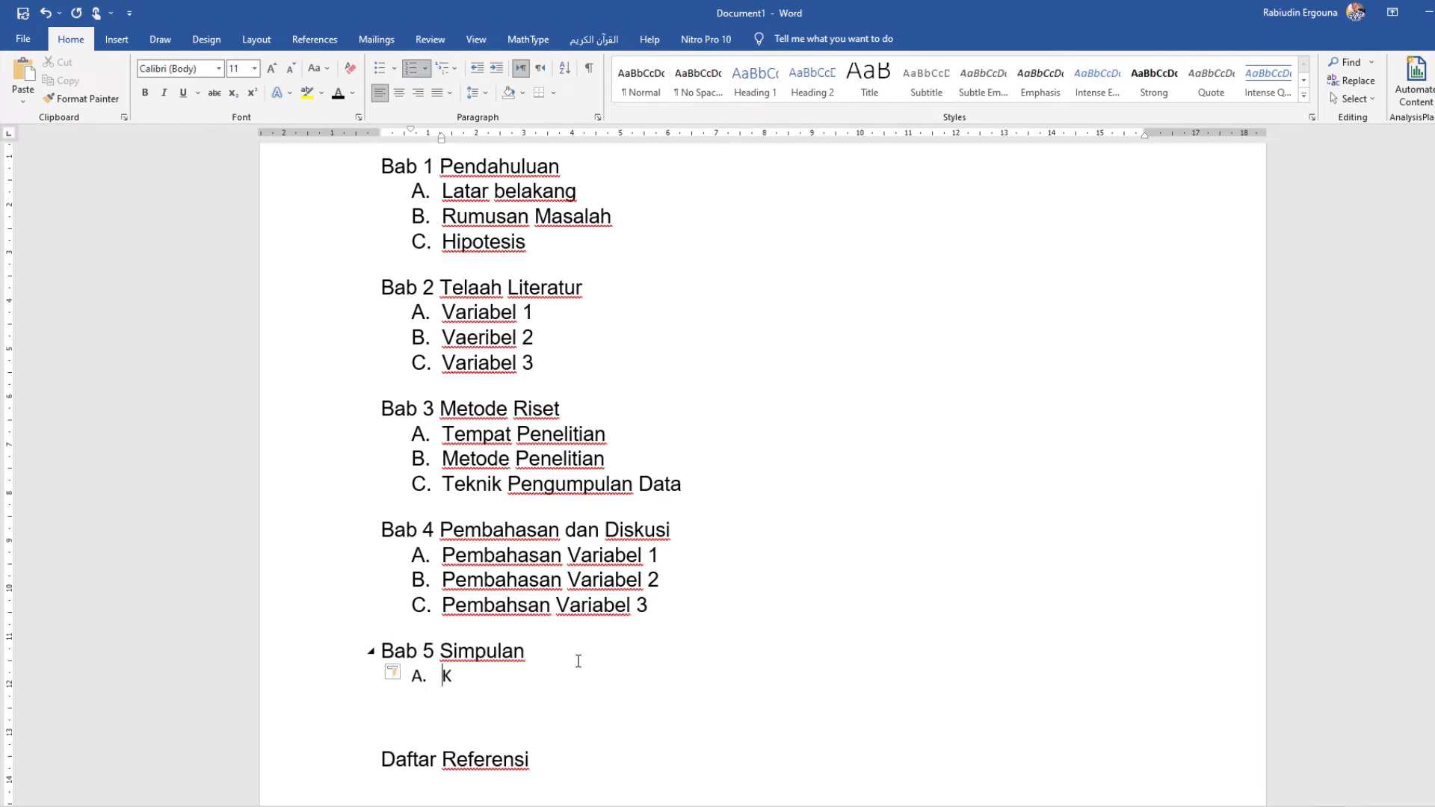
type("esimpui")
type("an")
key("Return")
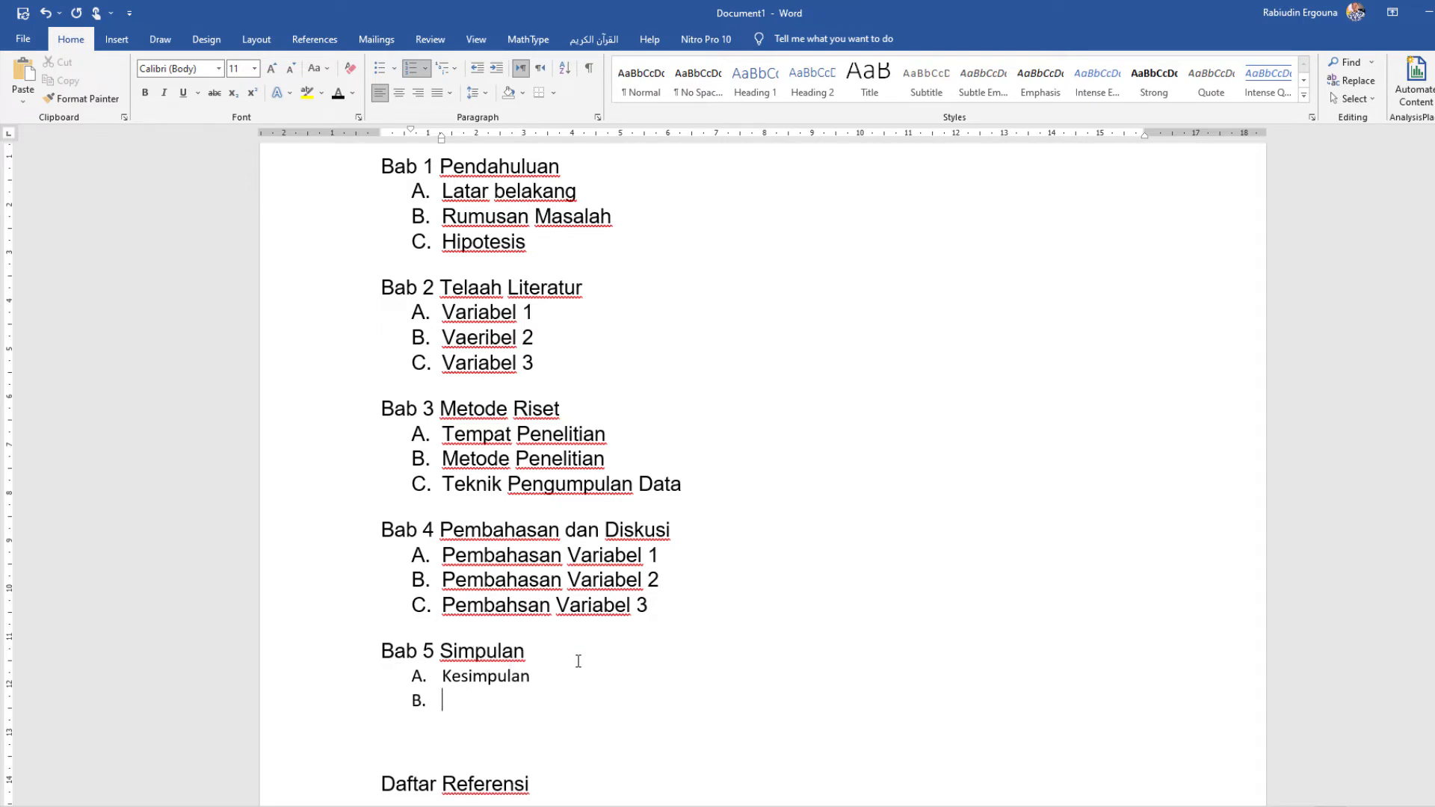
type("Rekomen")
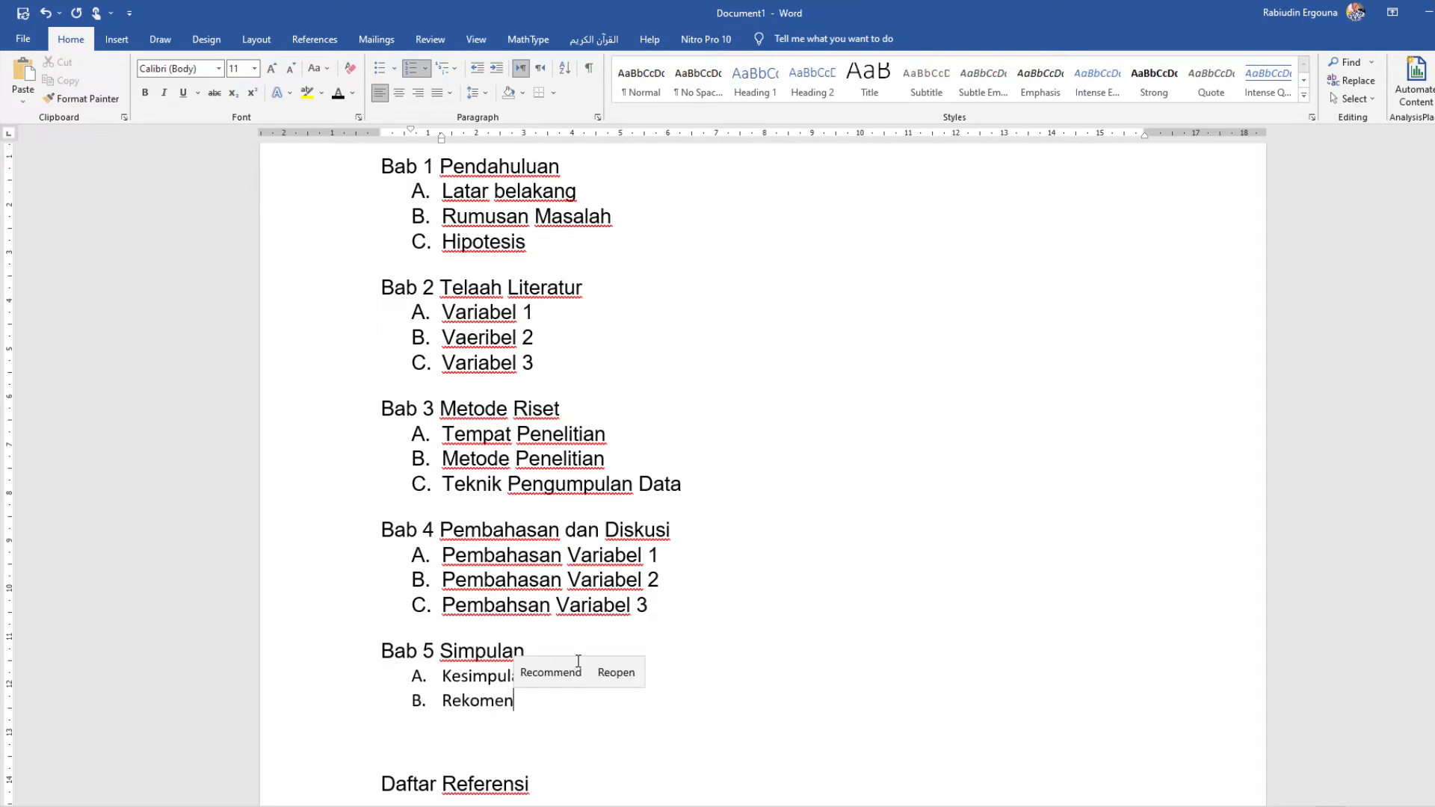
type("dasi")
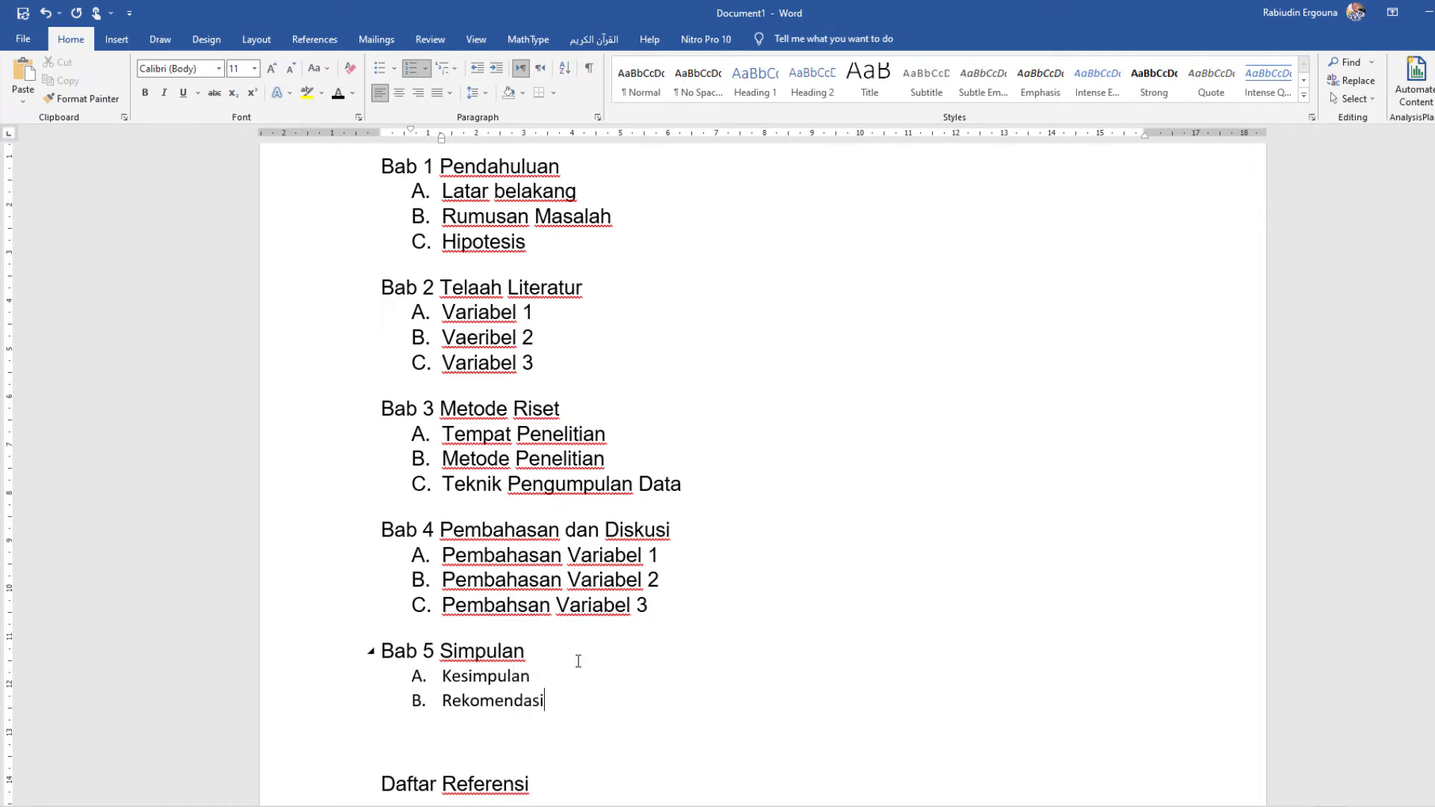
Step: Delete the empty line between the Bab 5 list and "Daftar Referensi"
scroll(598, 449, "up", 3)
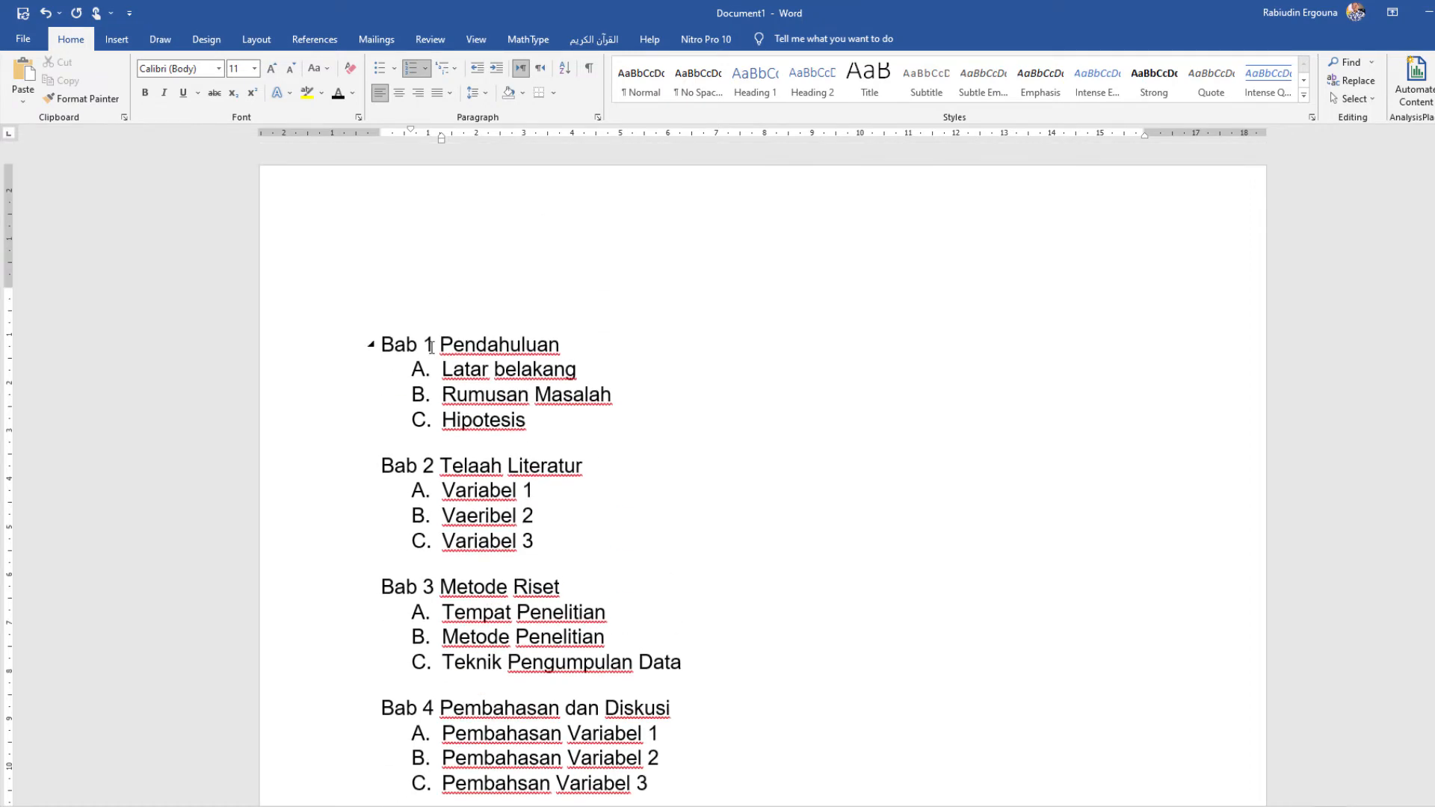
left_click(431, 347)
scroll(422, 411, "down", 6)
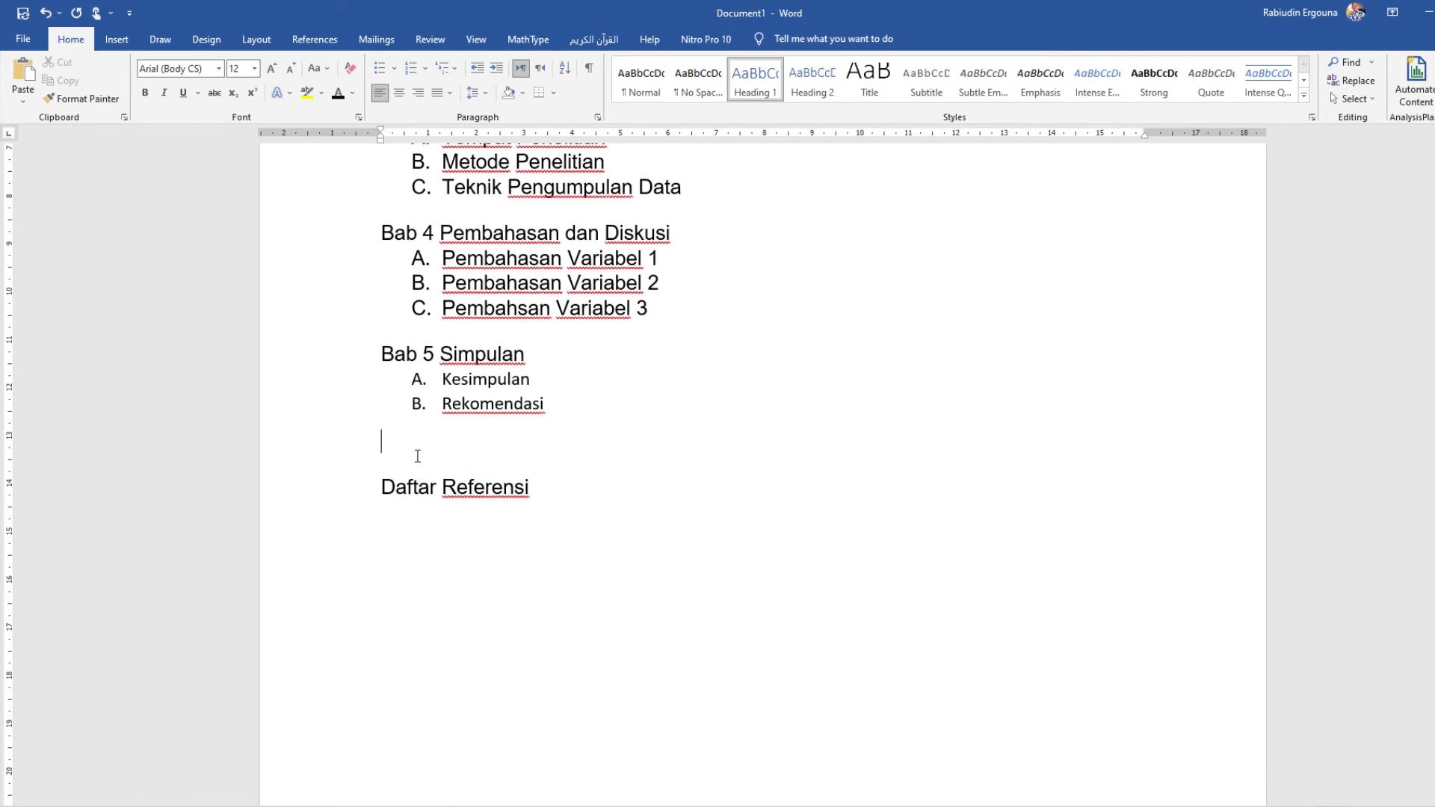
key("Delete")
scroll(423, 441, "up", 6)
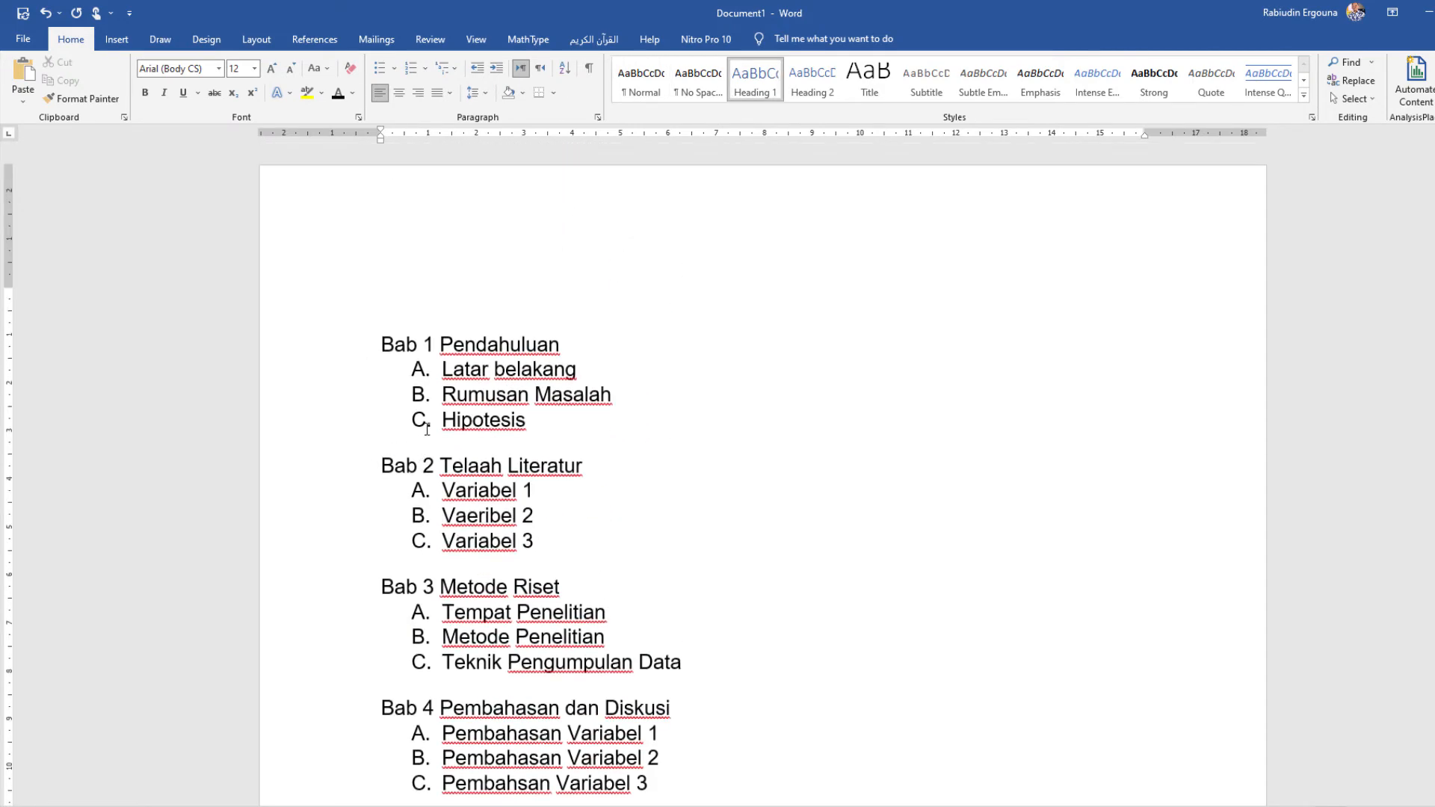
left_click(427, 429)
left_click(469, 393)
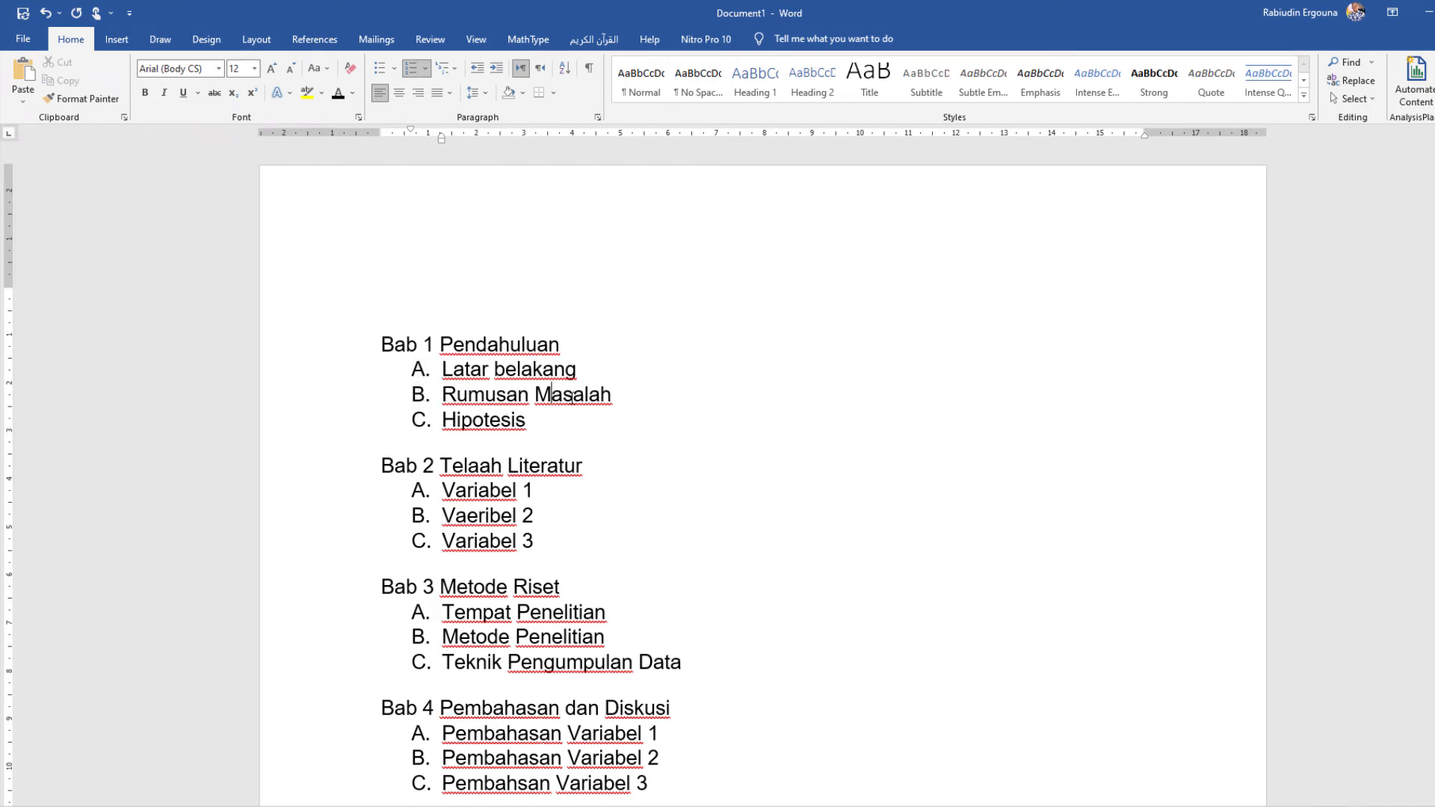
left_click(520, 336)
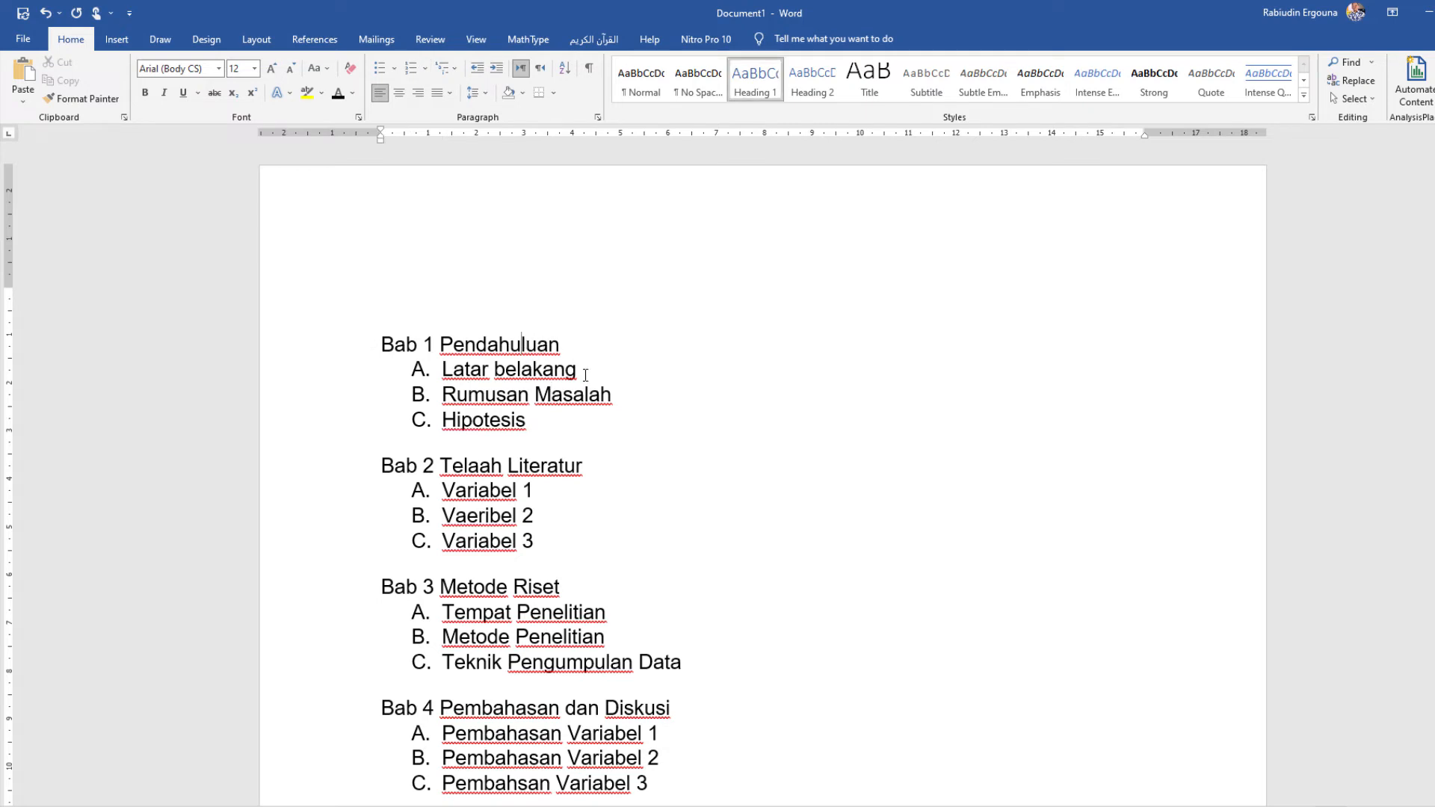
Step: Apply the Heading 2 style to the three items under "Bab 1 Pendahuluan" and letter them A., B., C. again
left_click_drag(536, 423, 445, 370)
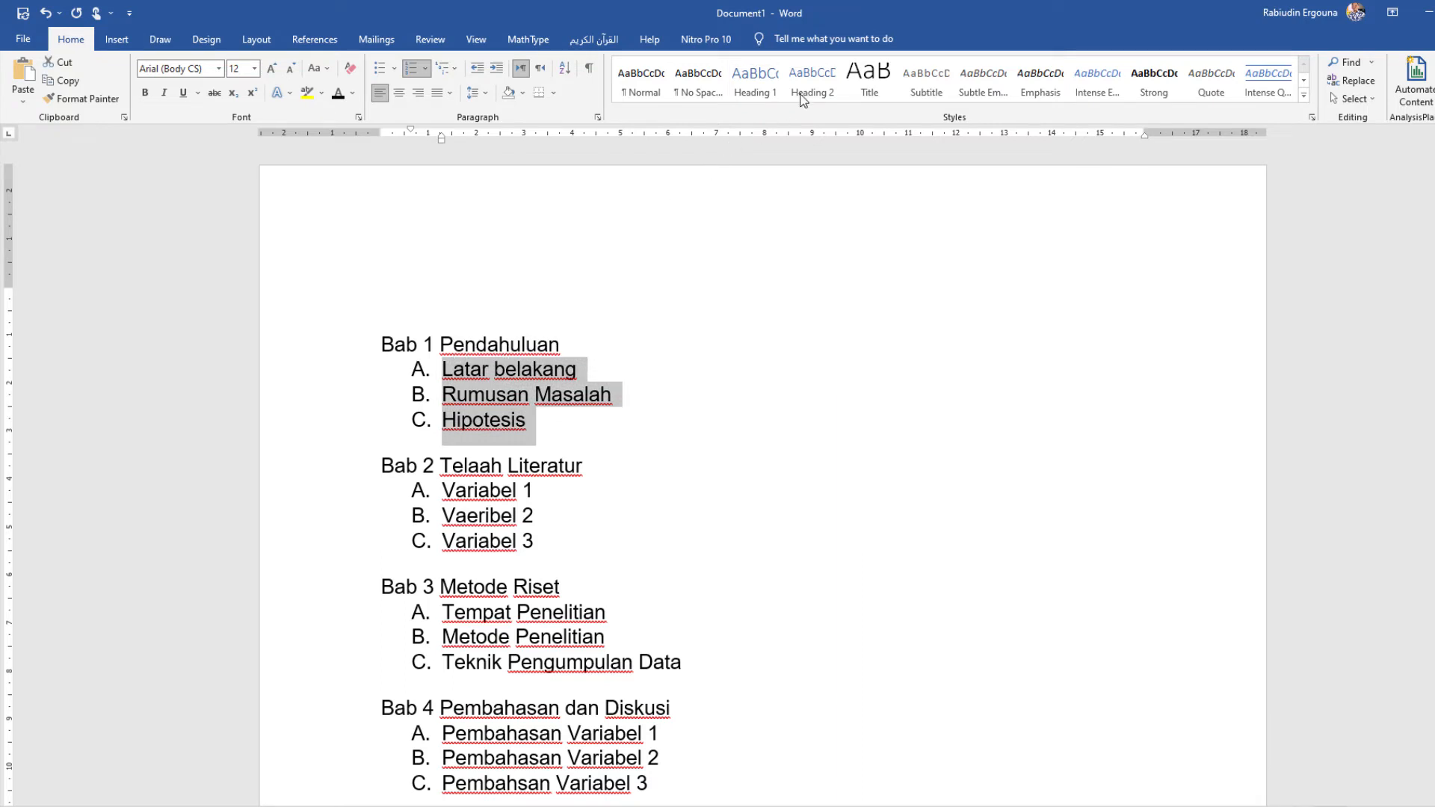
left_click(819, 80)
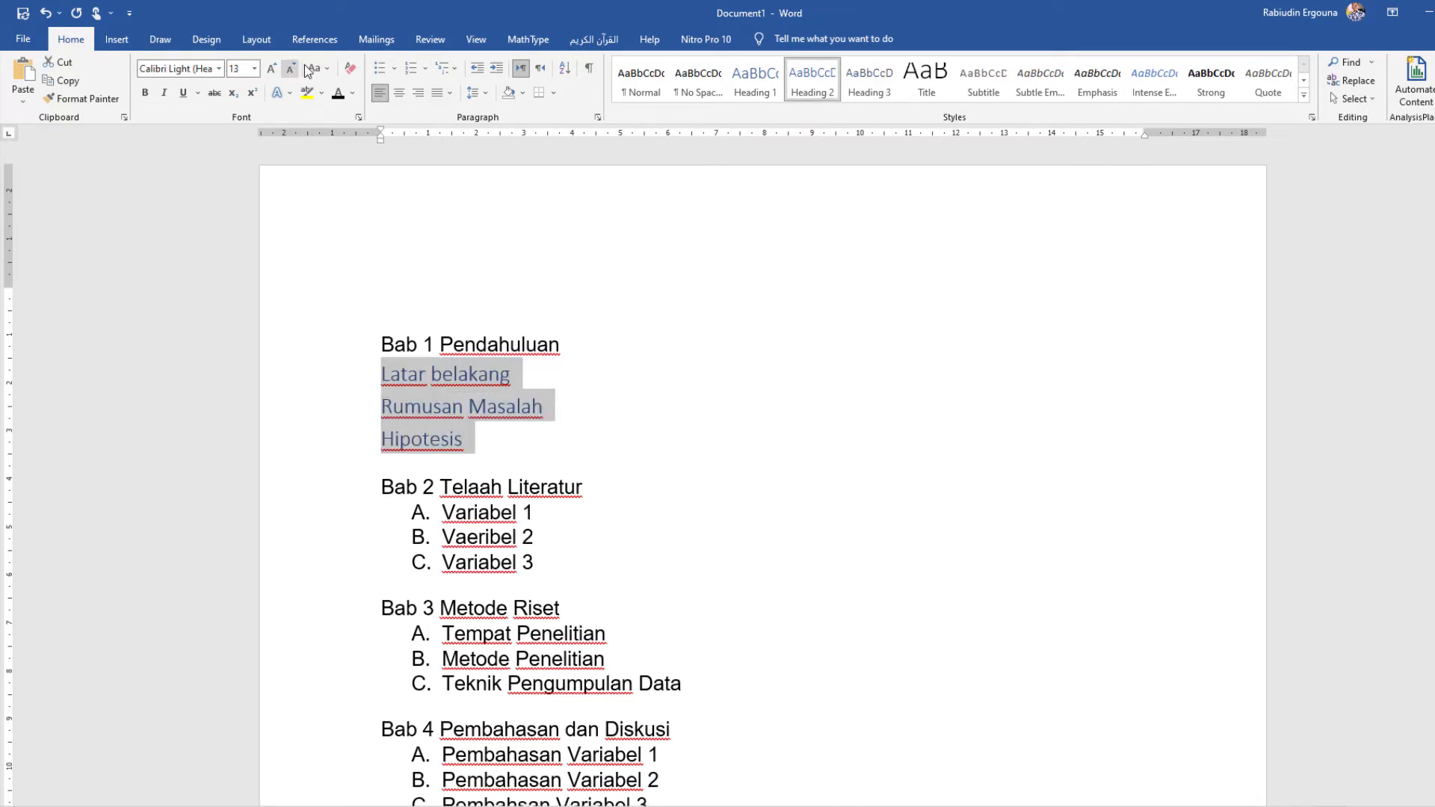
left_click(424, 69)
left_click(490, 208)
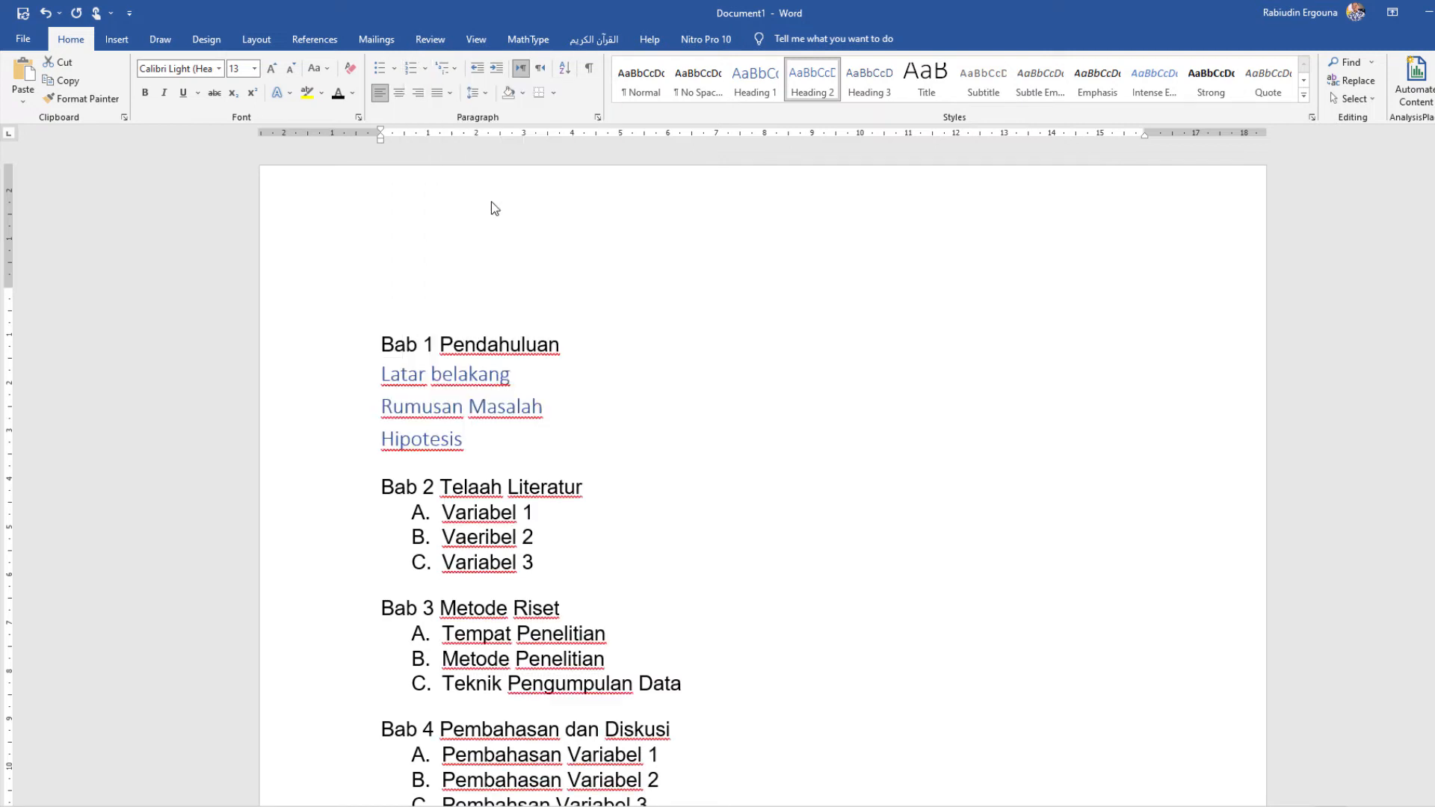
Step: Format the three Bab 1 list items as black 12 pt Arial text
left_click(338, 93)
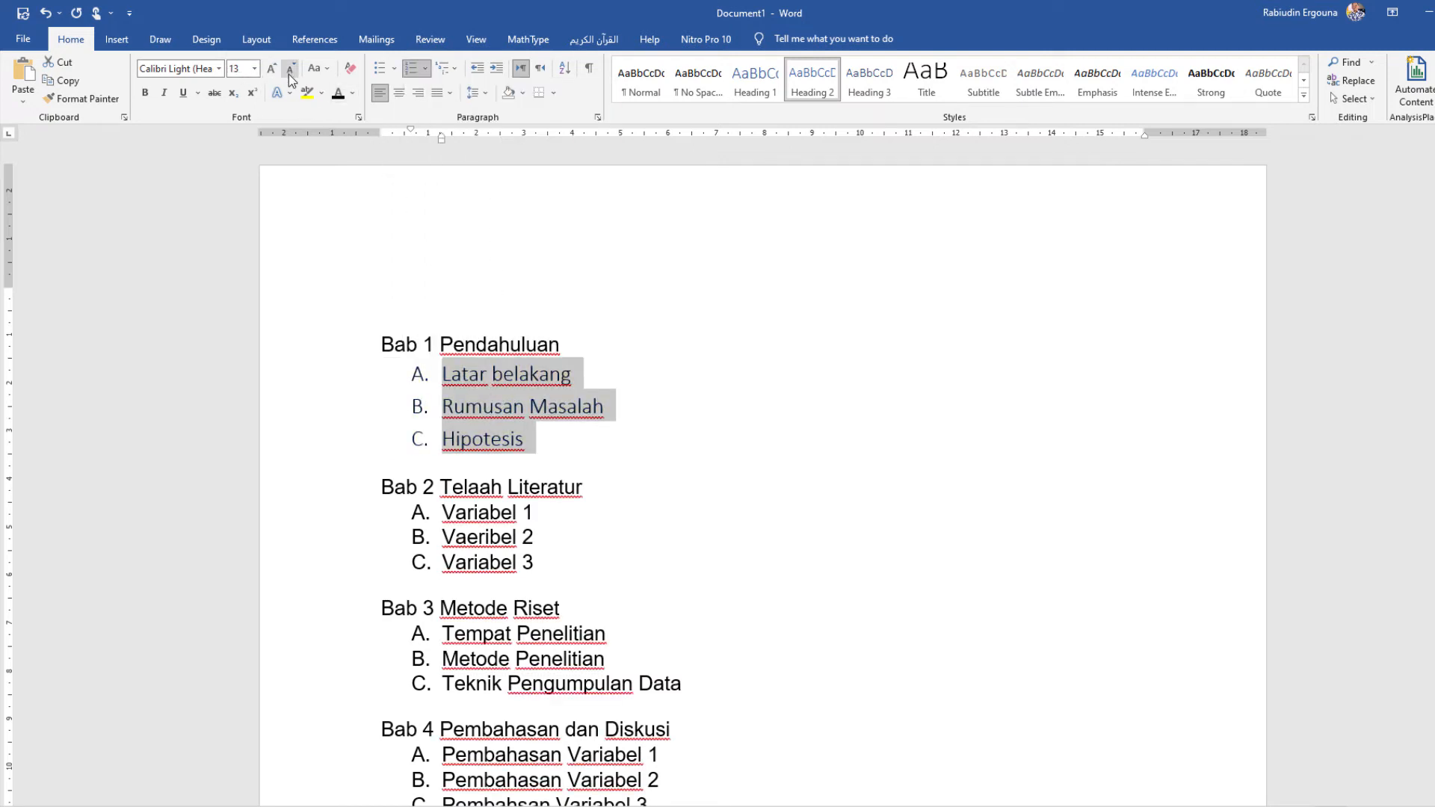
left_click(291, 68)
left_click(218, 68)
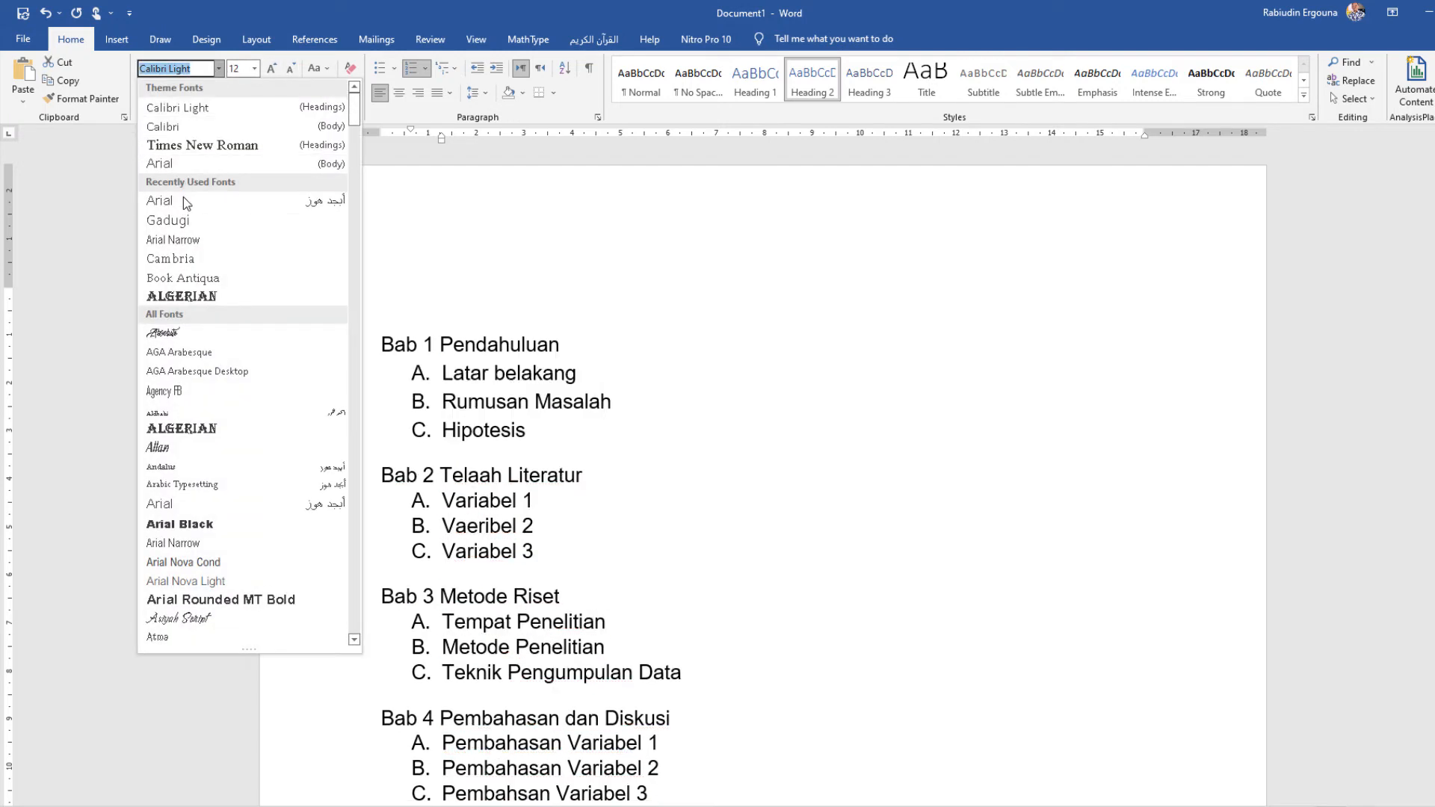
left_click(185, 212)
left_click(468, 402)
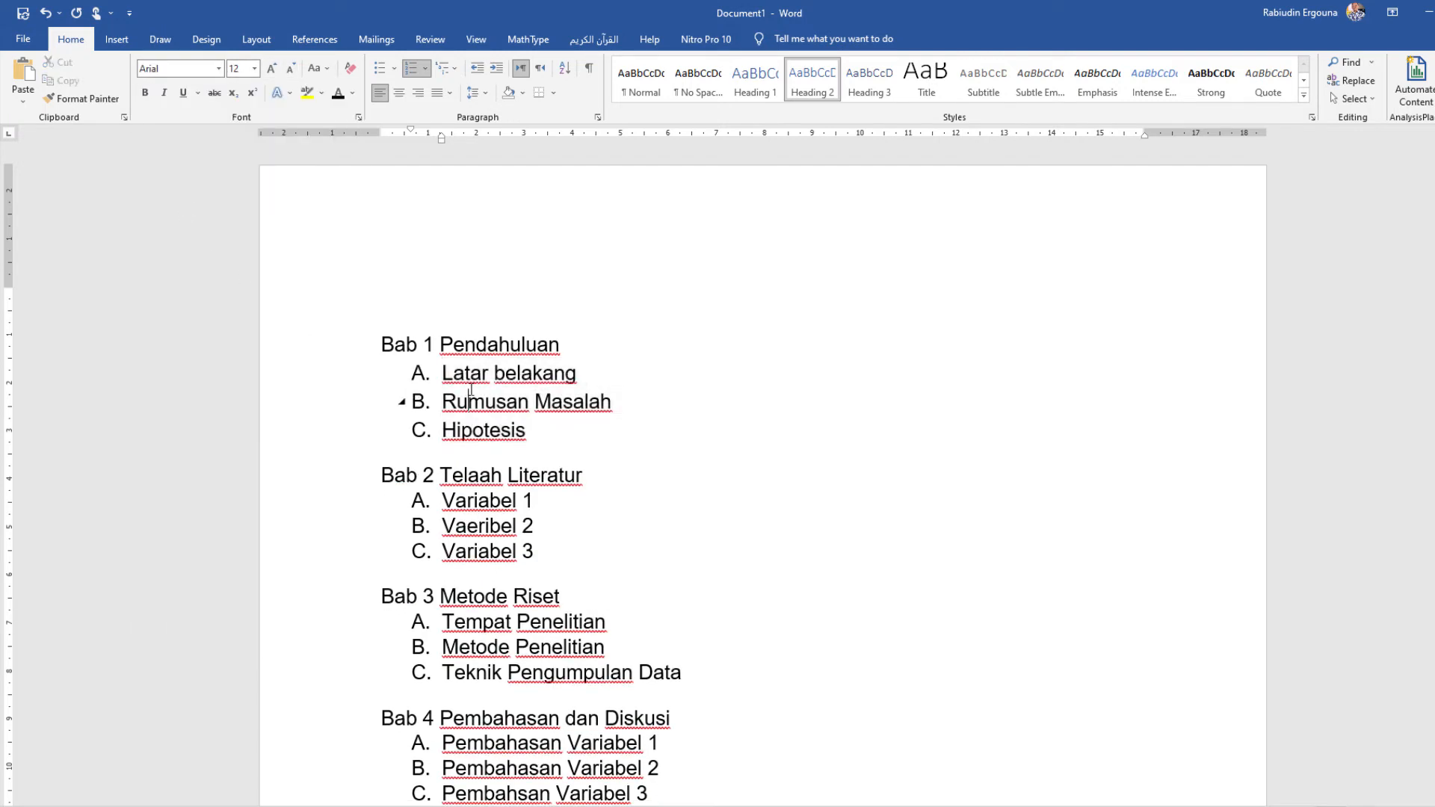
Step: Apply the Heading 2 style to the three items under "Bab 2 Telaah Literatur" and make them black at 12 pt
left_click(450, 509, "shift")
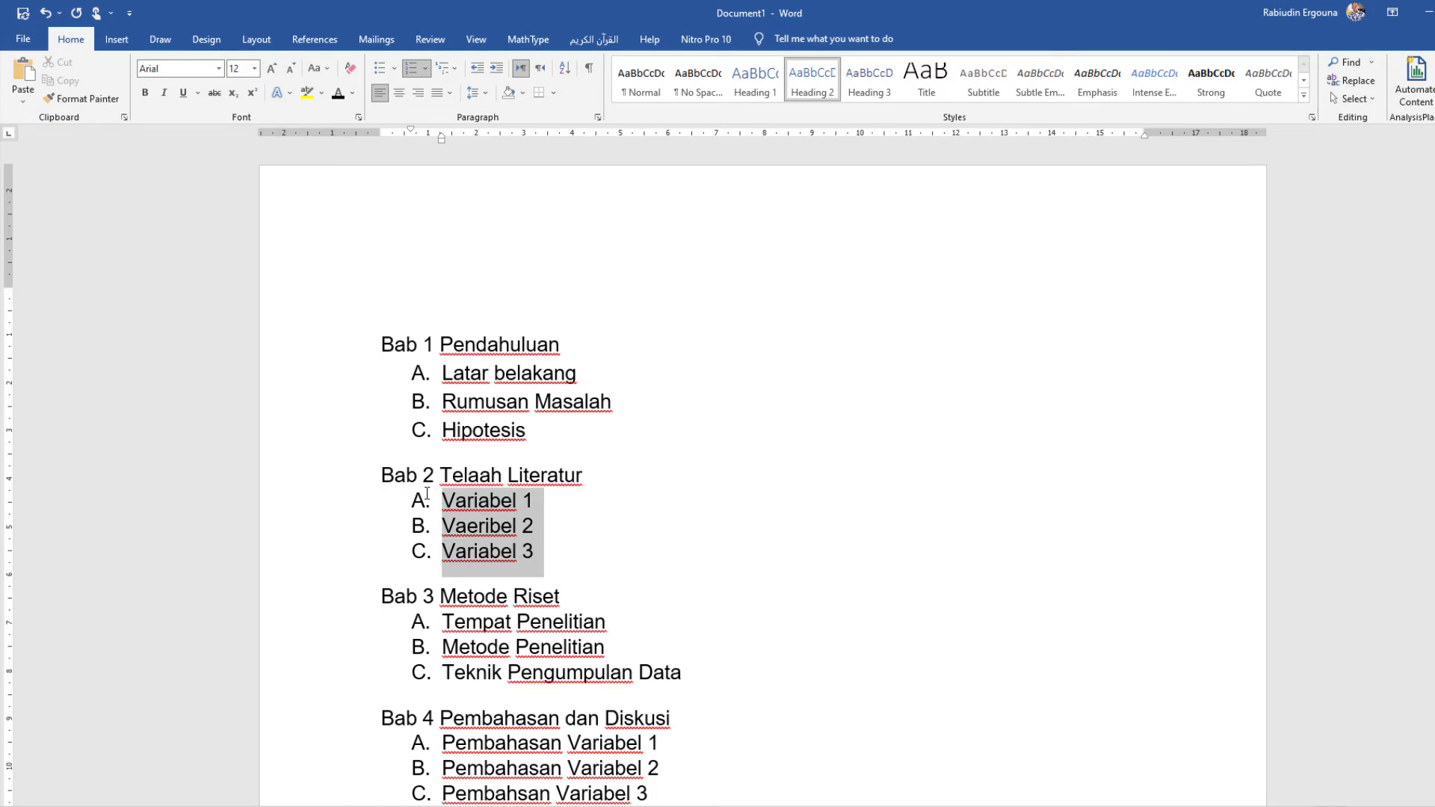
left_click(812, 79)
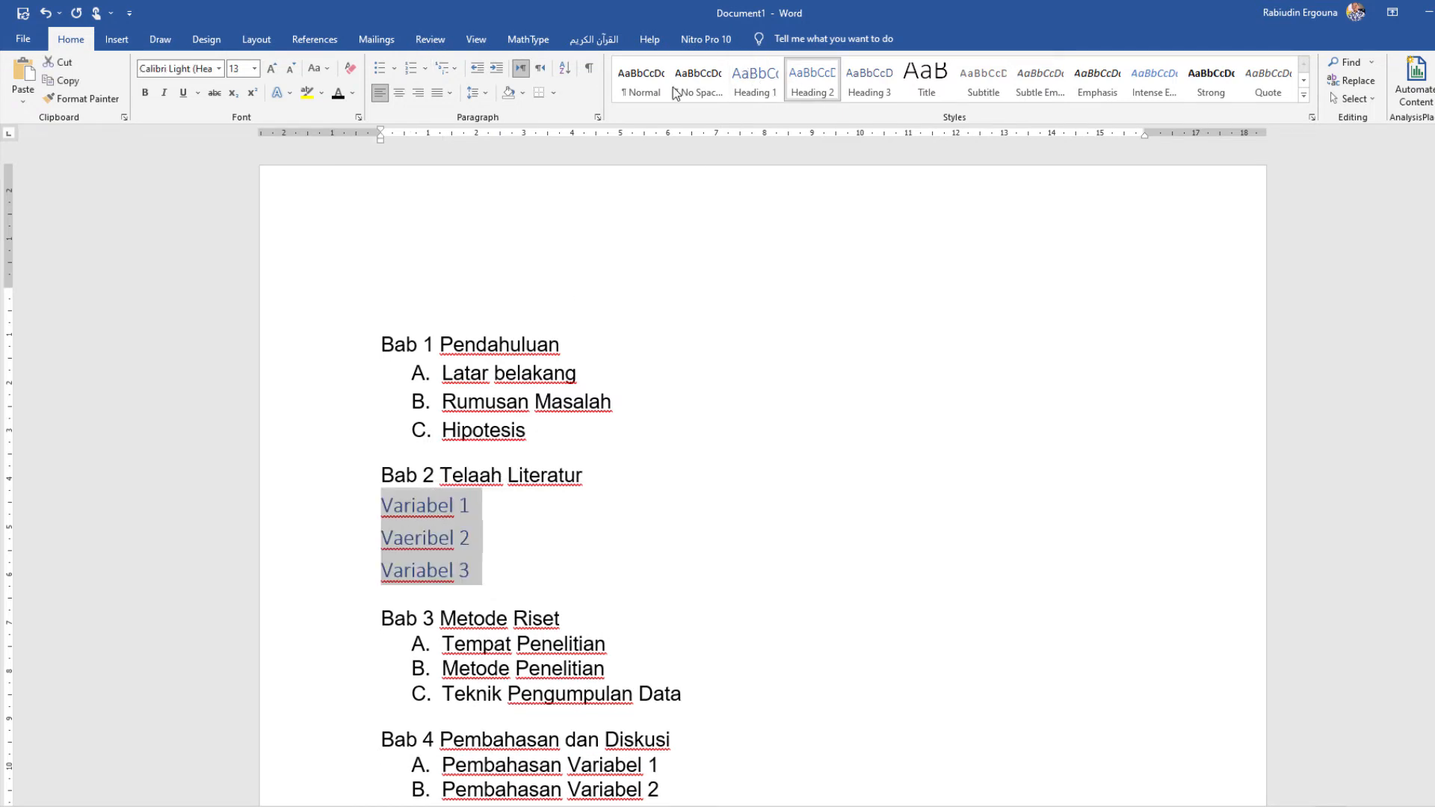
left_click(338, 92)
left_click(289, 69)
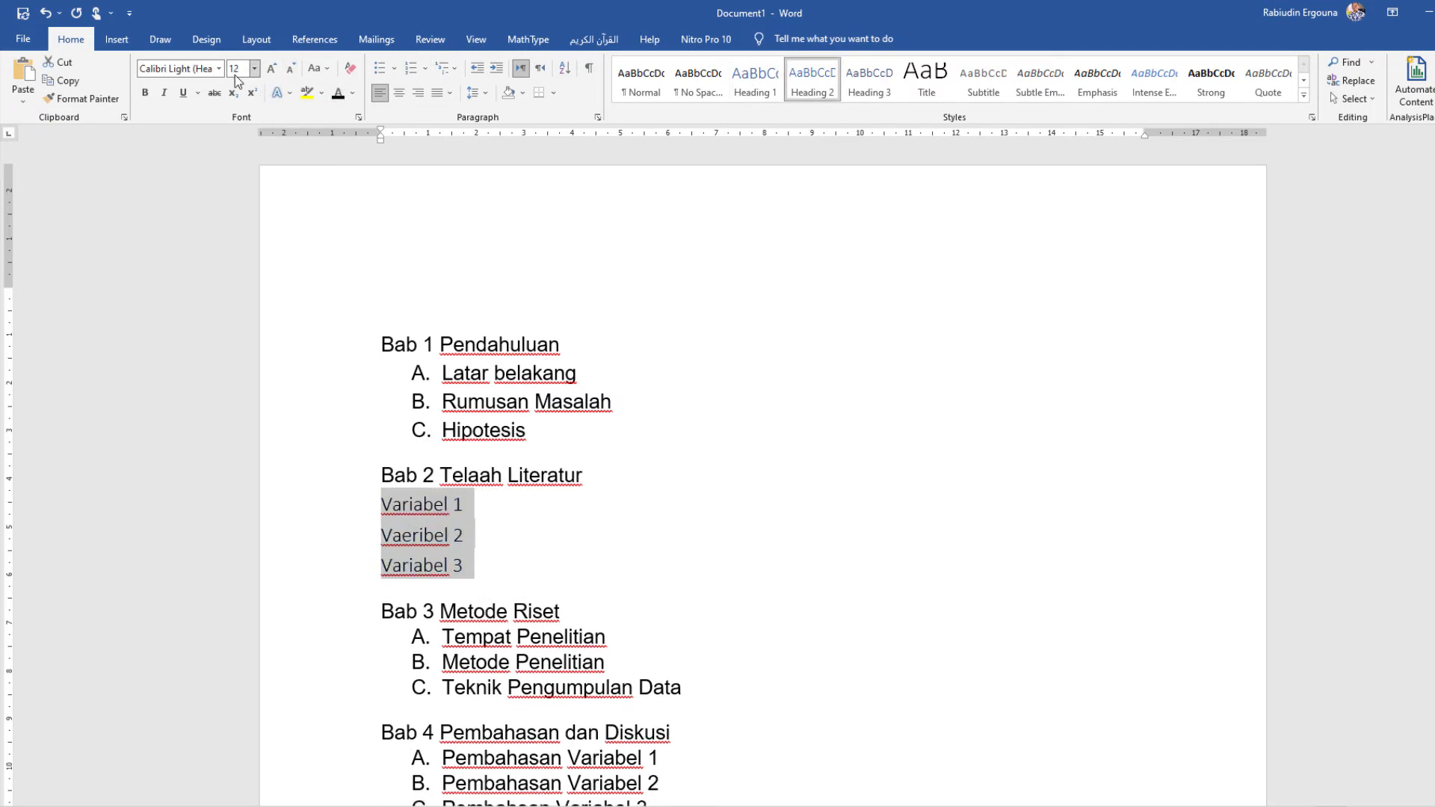
Step: Letter the three Bab 2 items A., B., C. and set their font to Arial
left_click(424, 68)
left_click(513, 284)
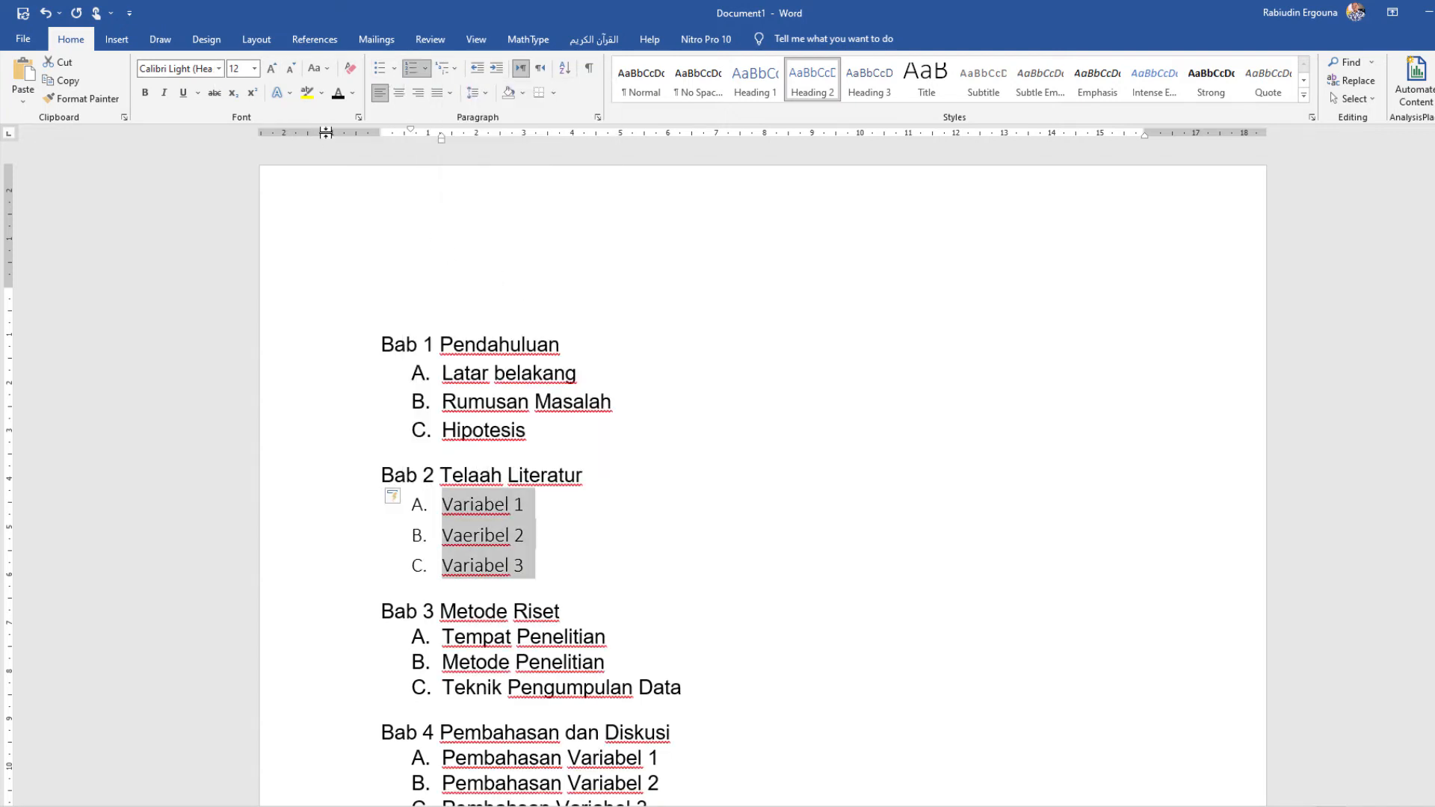
left_click(218, 68)
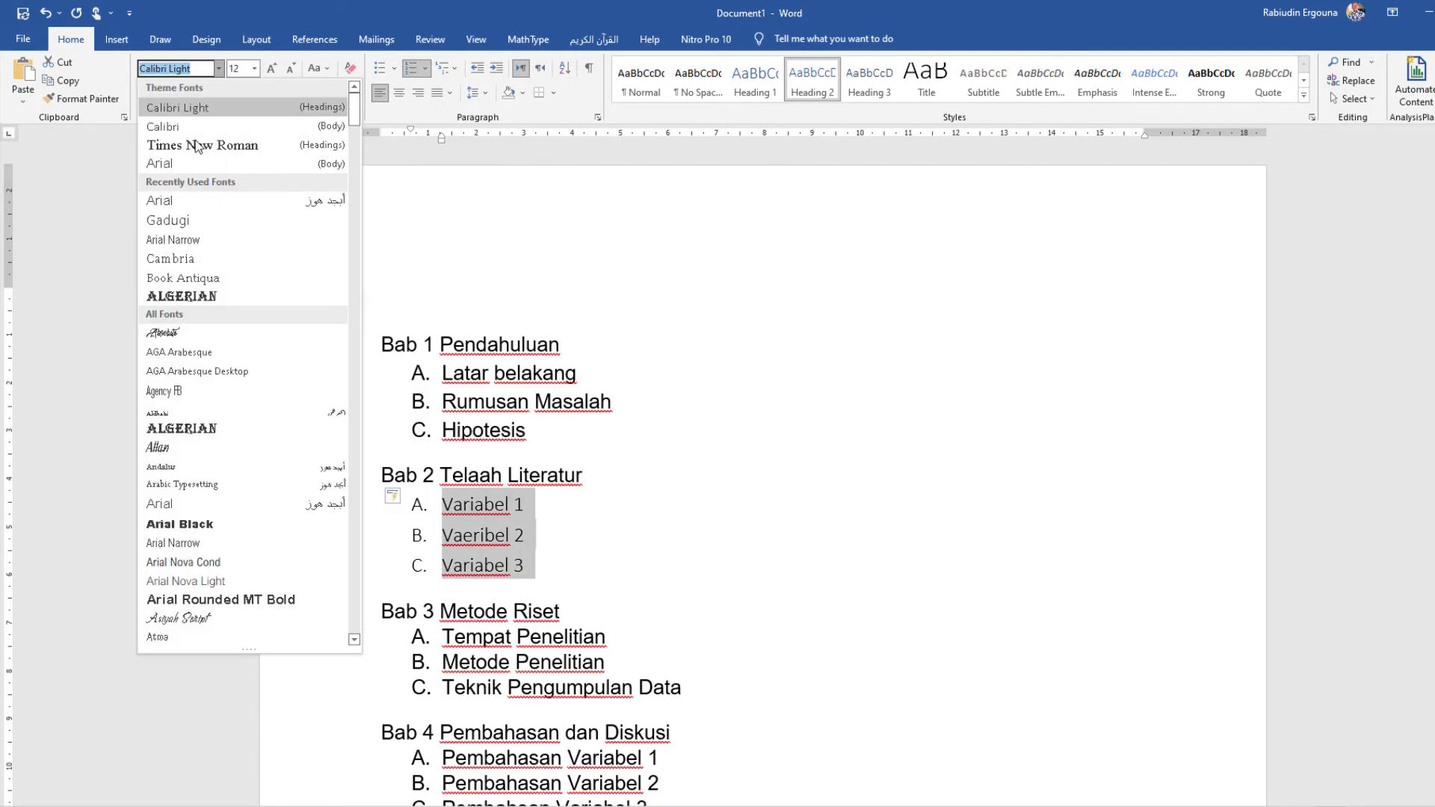
left_click(186, 209)
Step: Apply the Heading 2 style to the three items under "Bab 3 Metode Riset" and make them black at 12 pt
scroll(482, 410, "down", 2)
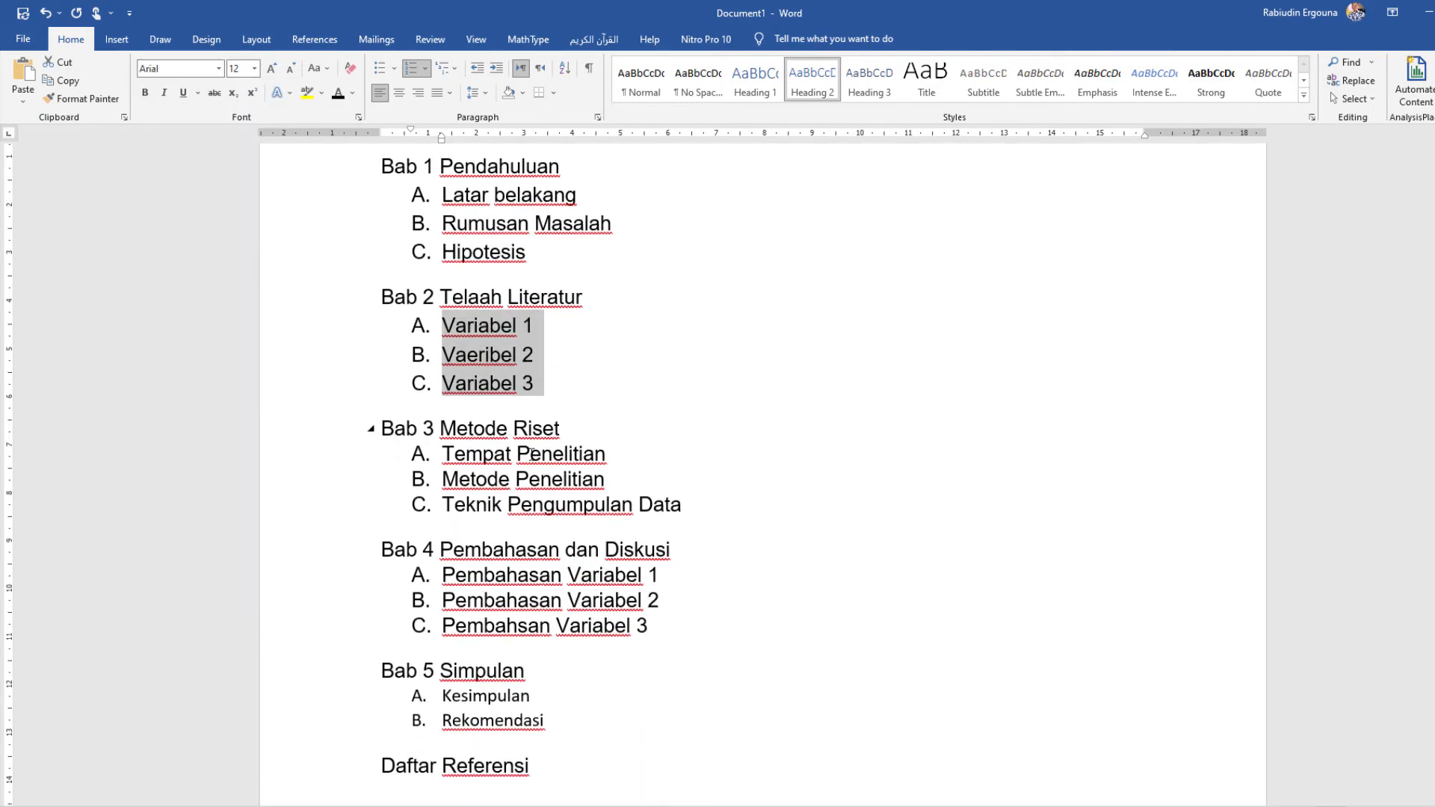
left_click(572, 479)
left_click_drag(688, 513, 416, 456)
left_click(813, 79)
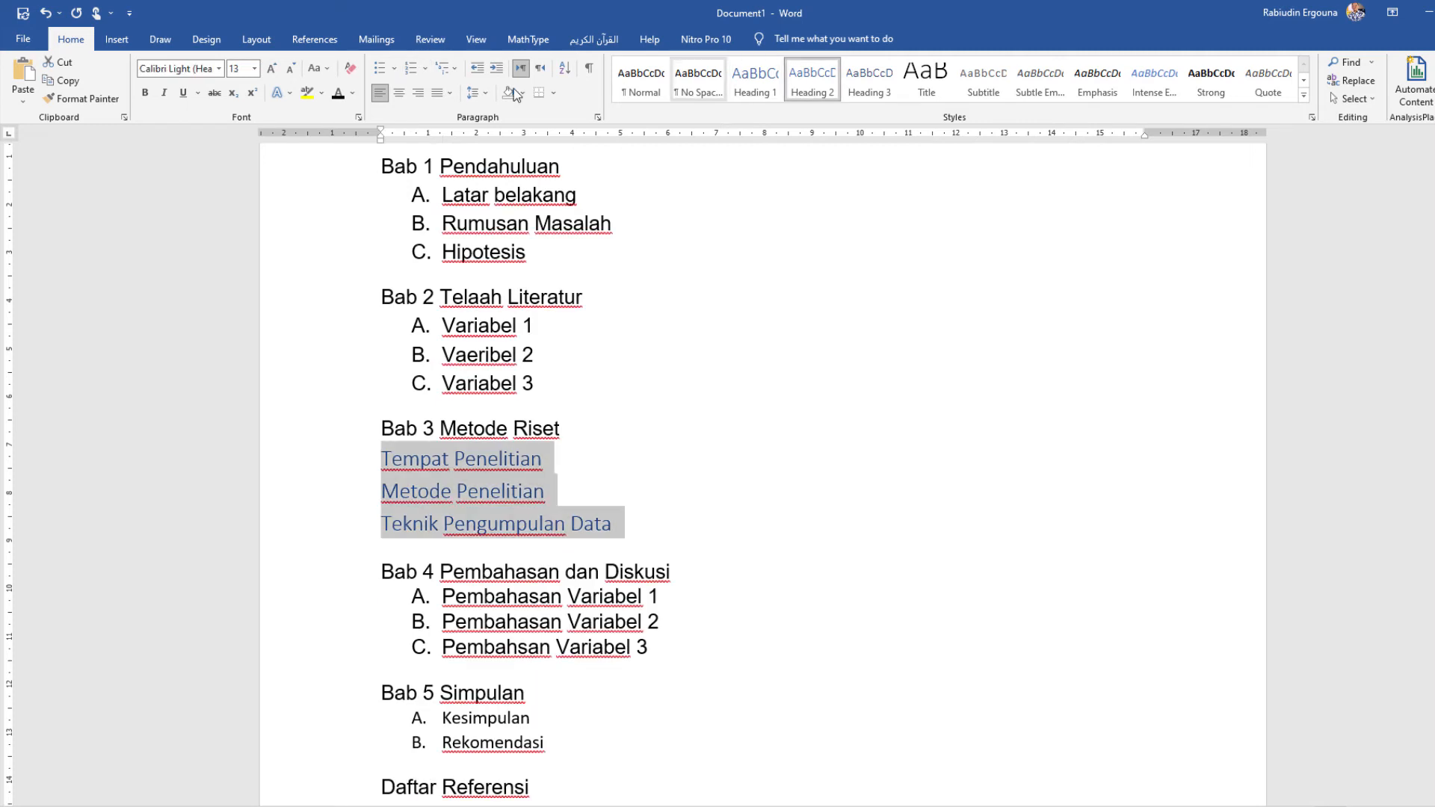
left_click(291, 68)
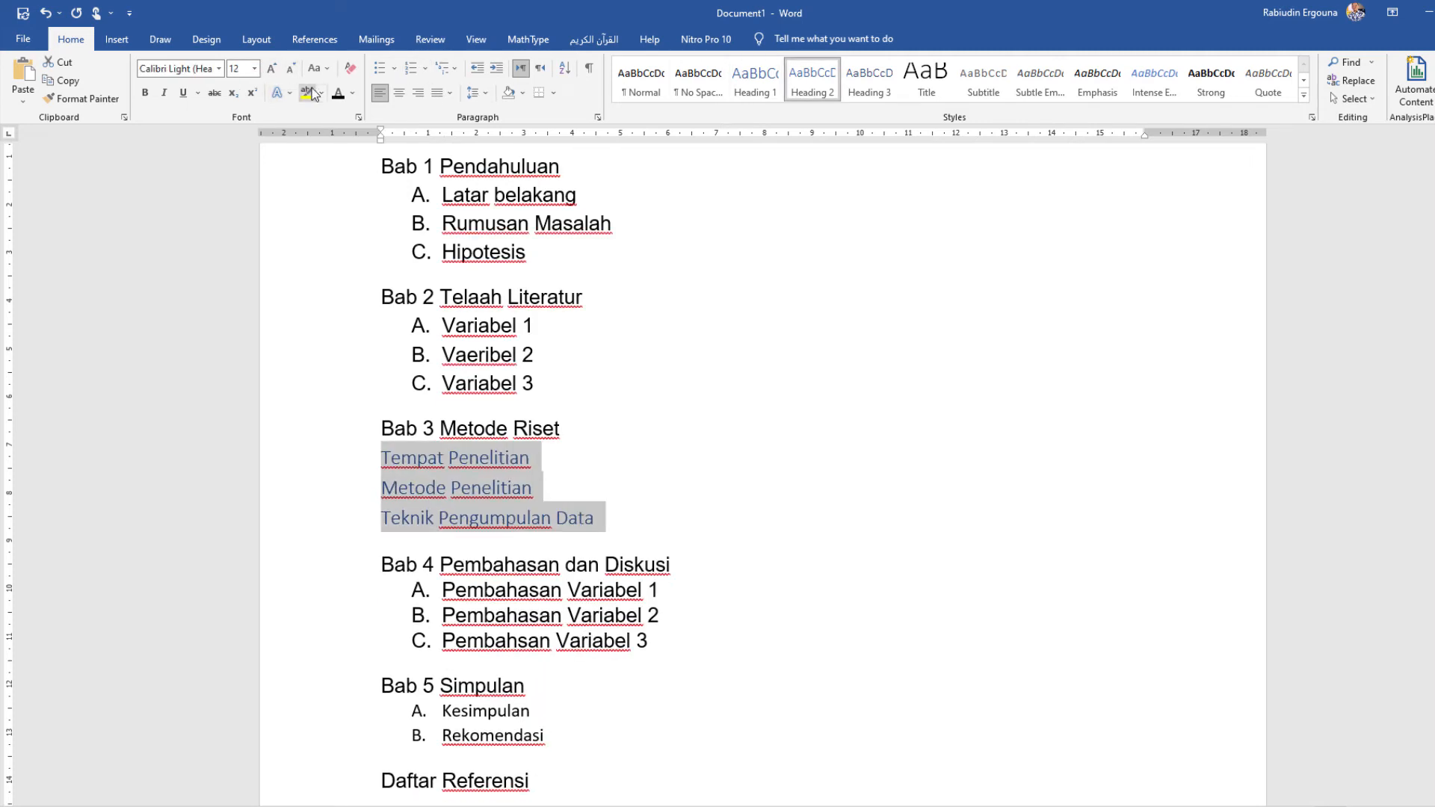
left_click(338, 93)
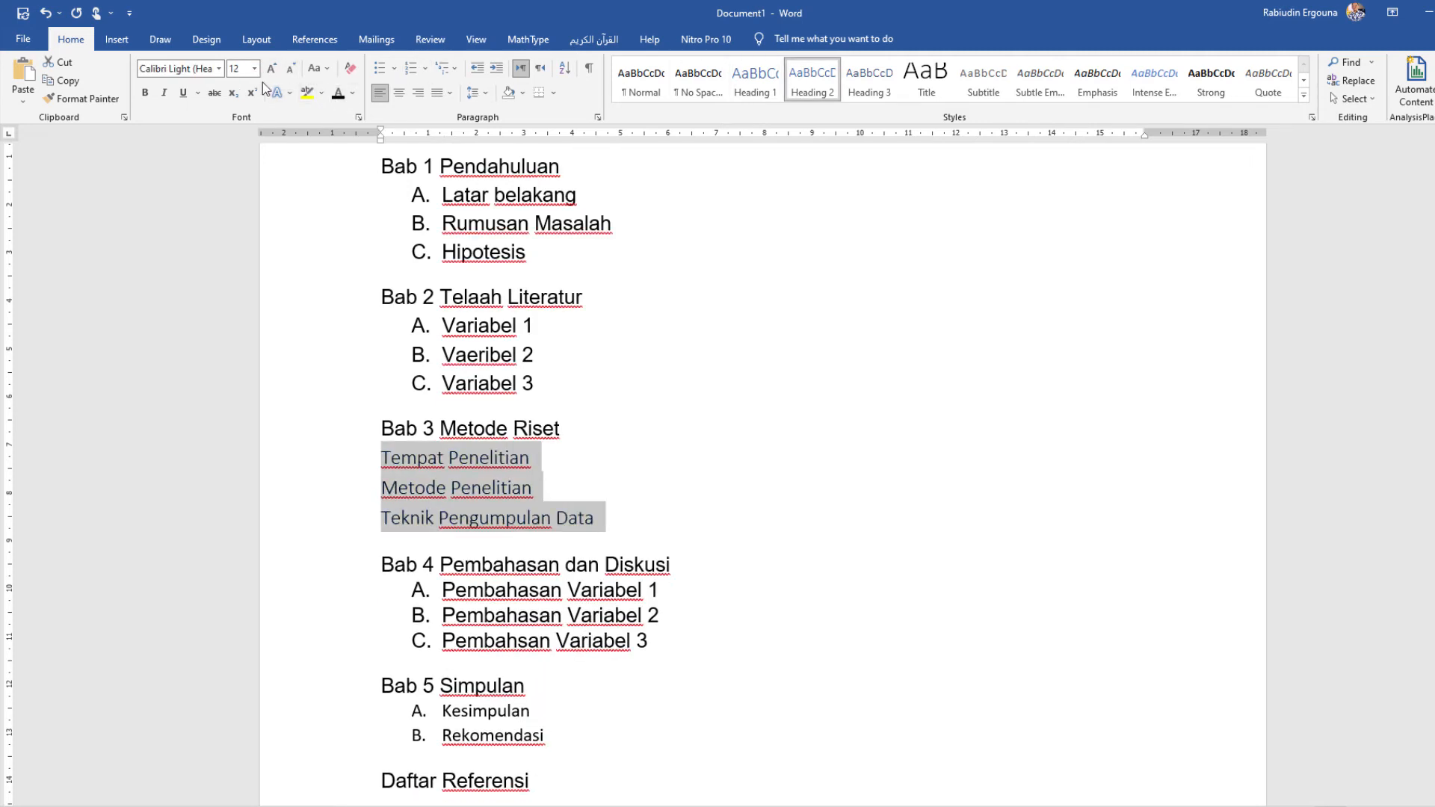
Step: Set the font of the three Bab 3 items to Arial and letter them A., B., C
left_click(218, 68)
left_click(159, 200)
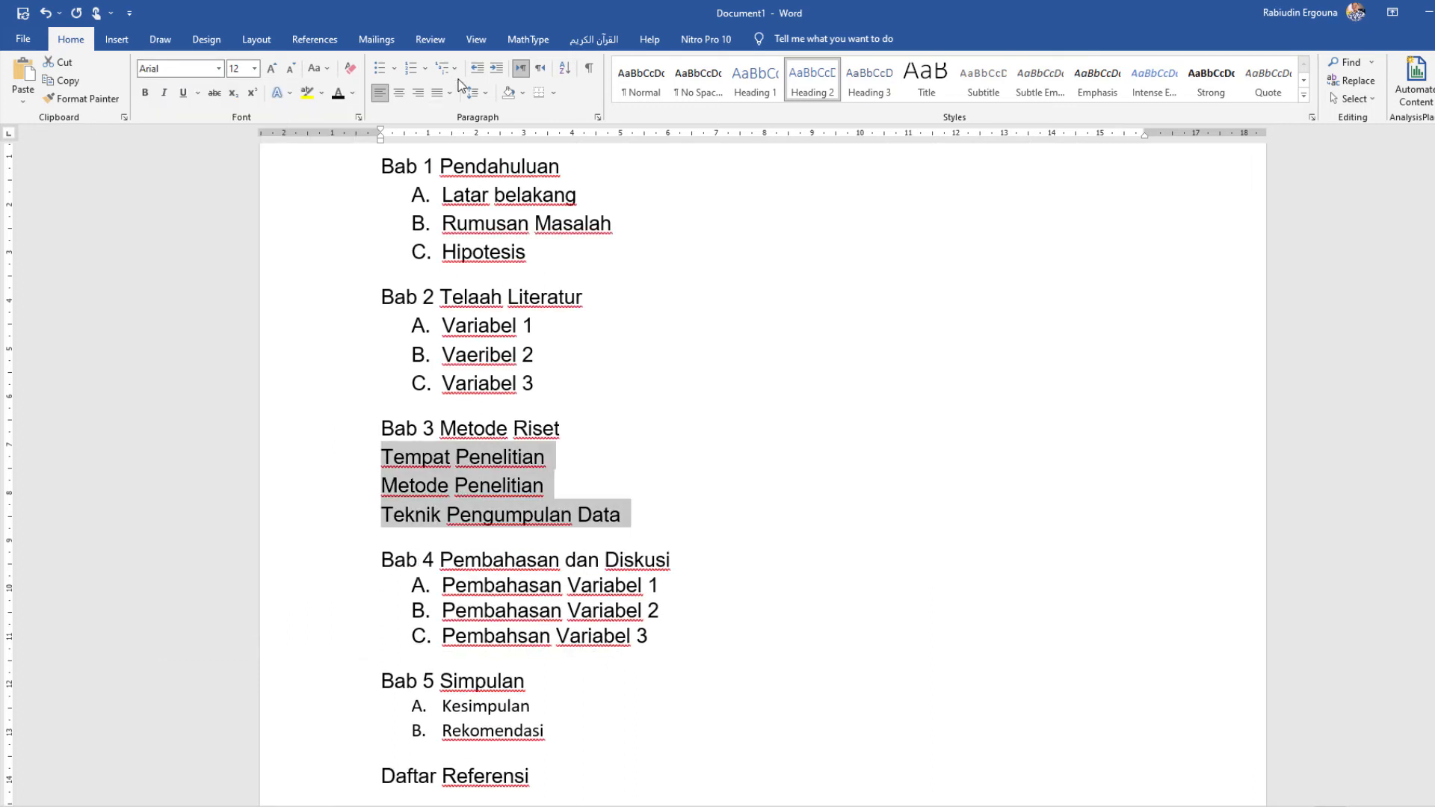
left_click(425, 69)
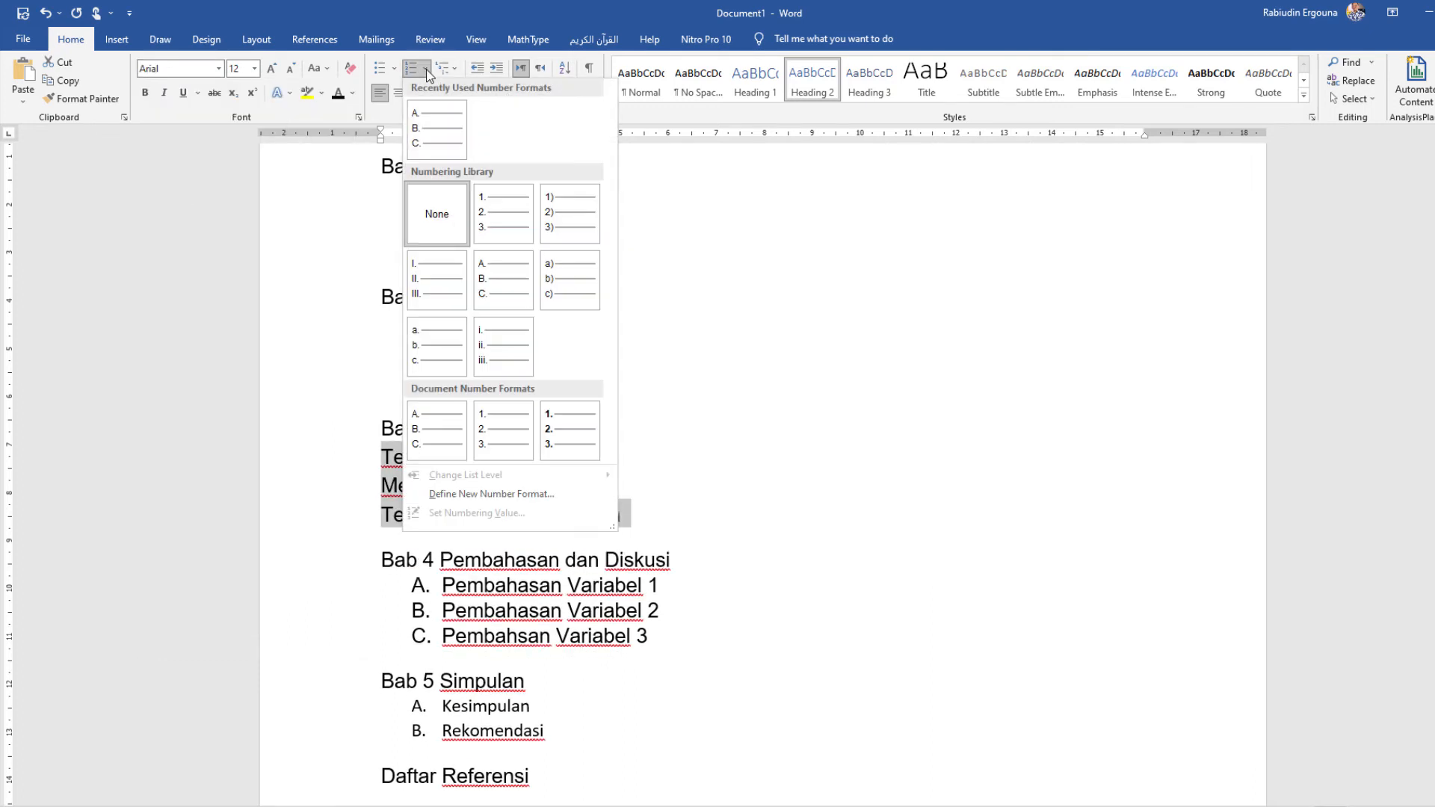
left_click(501, 281)
Step: Apply the Heading 2 style to the three items under "Bab 4 Pembahasan dan Diskusi" and make them black at 12 pt
scroll(665, 408, "down", 5)
left_click_drag(664, 408, 442, 347)
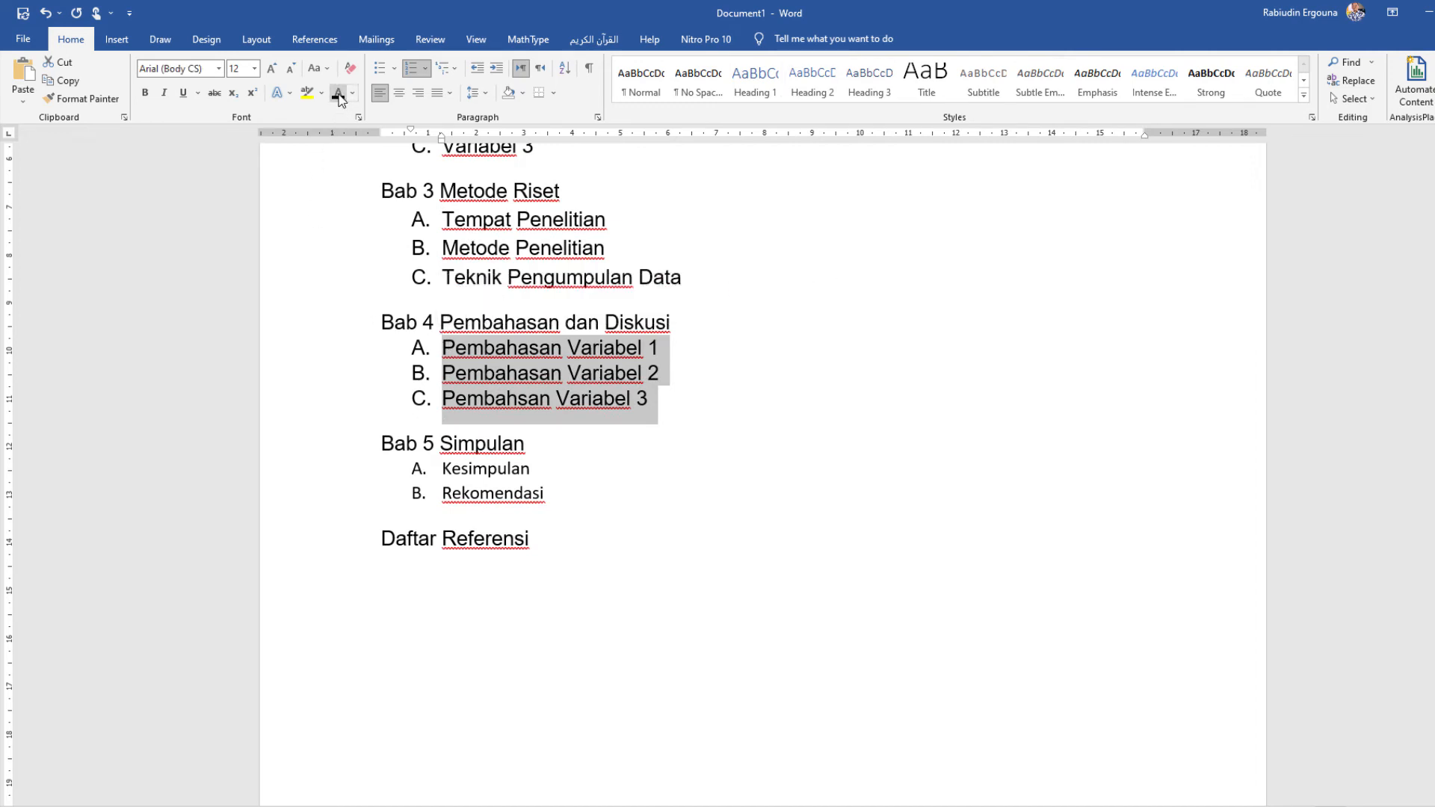
left_click(798, 90)
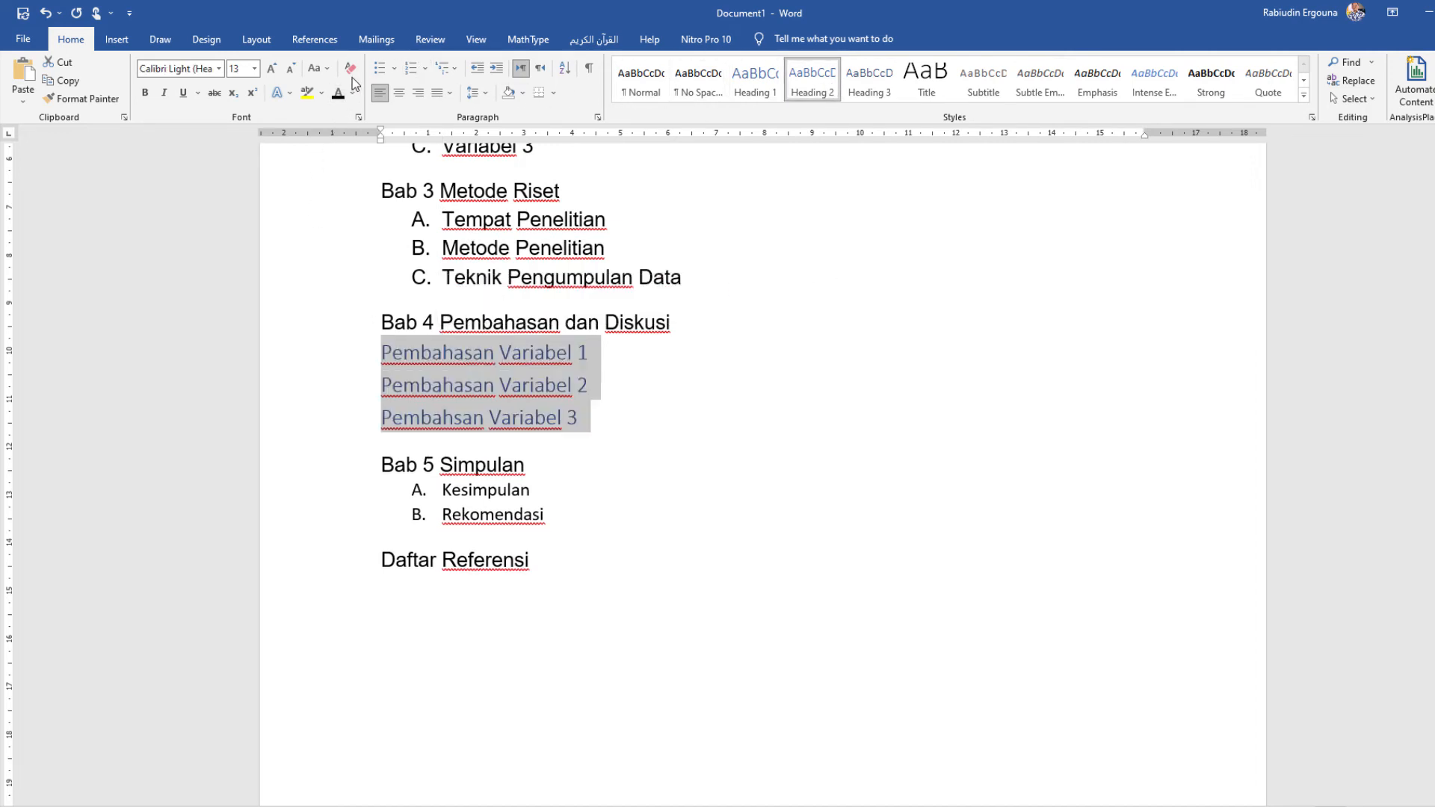
left_click(337, 93)
left_click(289, 73)
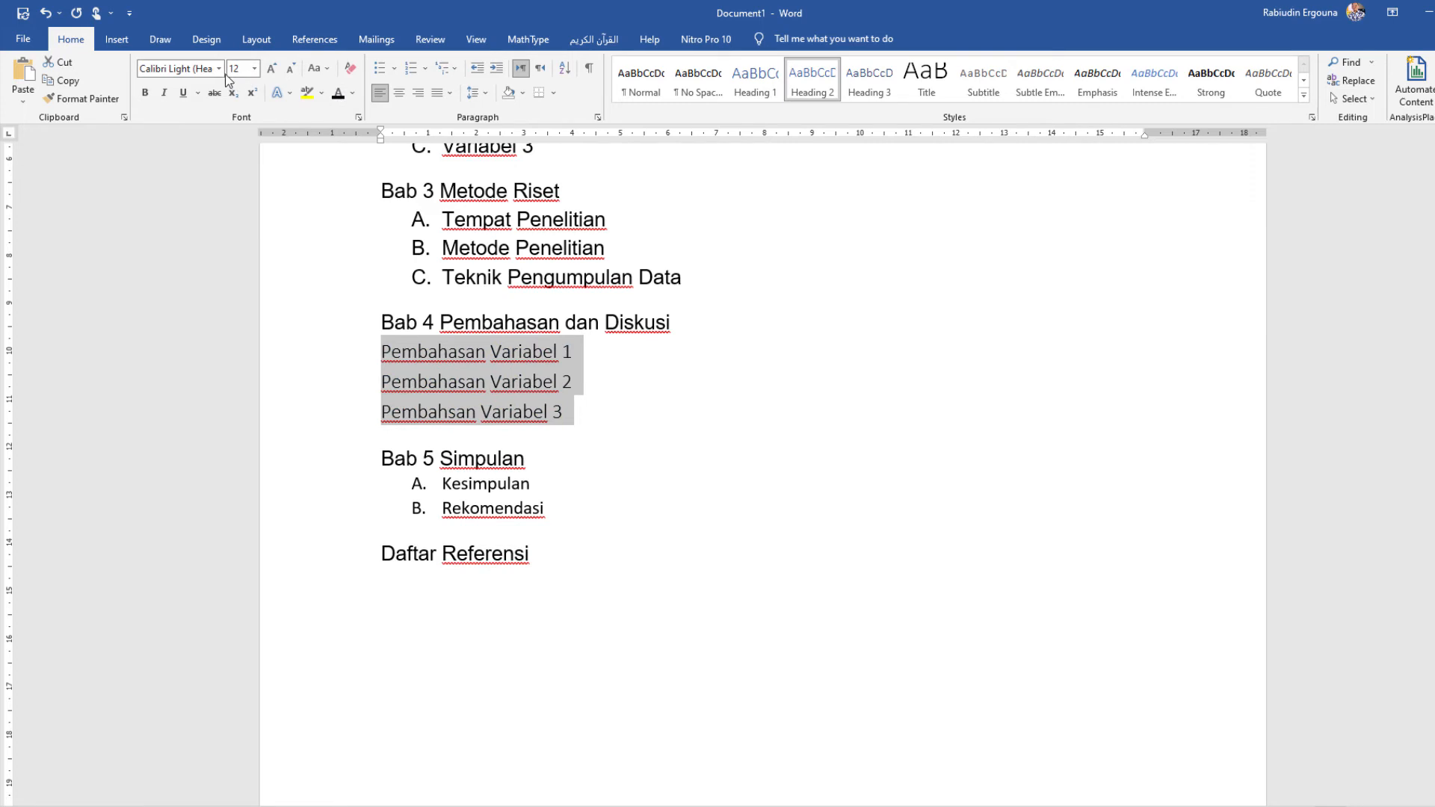
Step: Set the font of the three Bab 4 items to Arial and letter them A., B., C
left_click(219, 69)
left_click(172, 201)
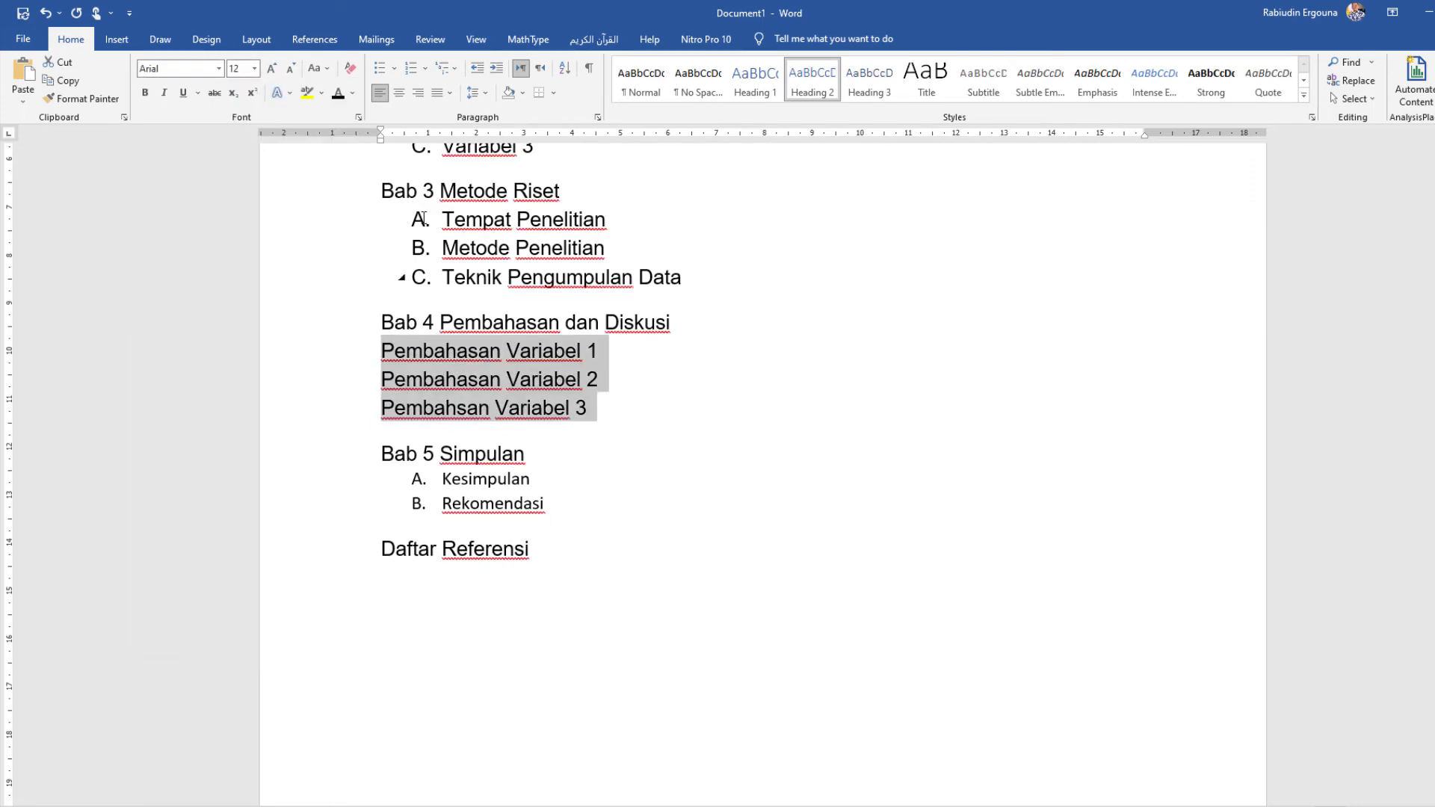
left_click(423, 69)
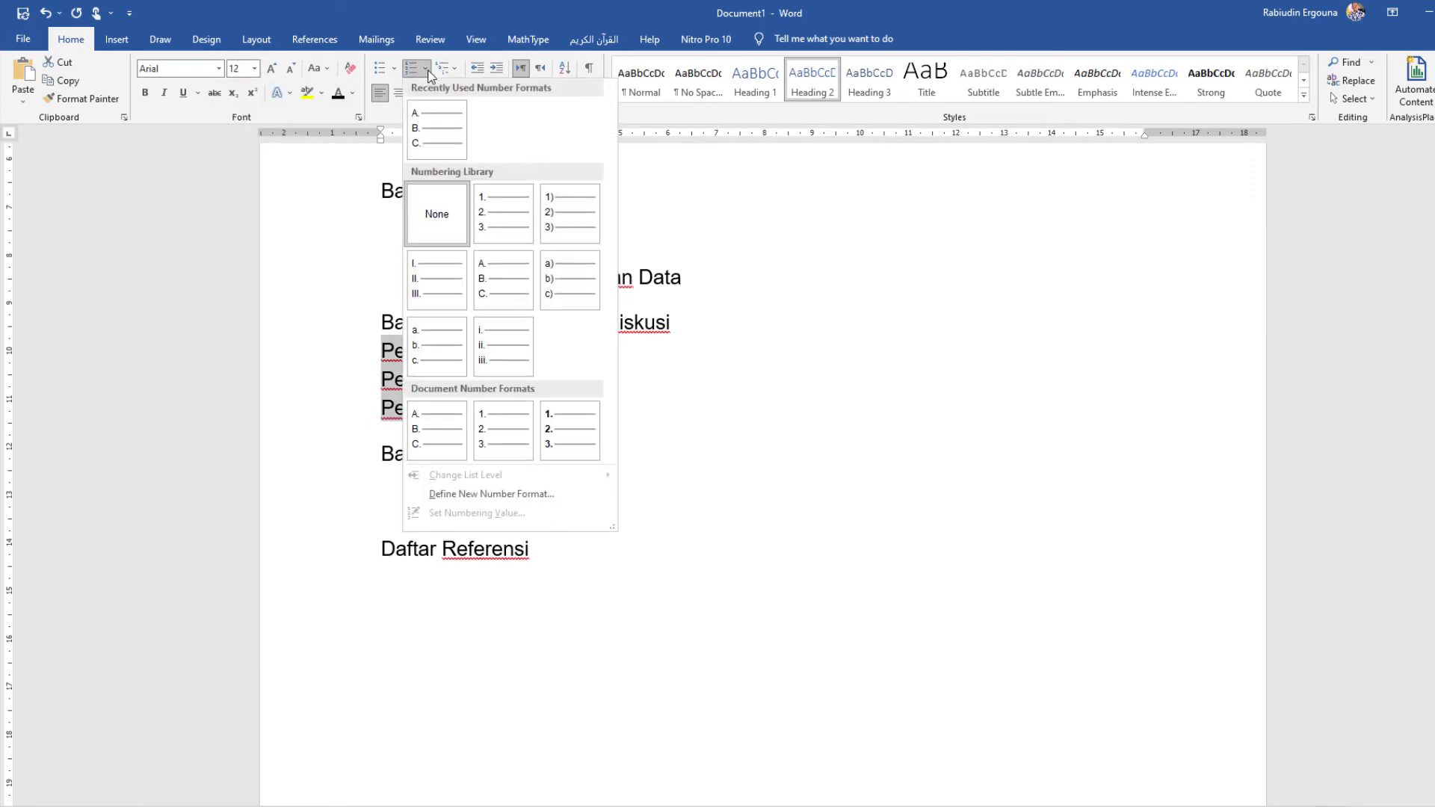
left_click(512, 277)
left_click(485, 409)
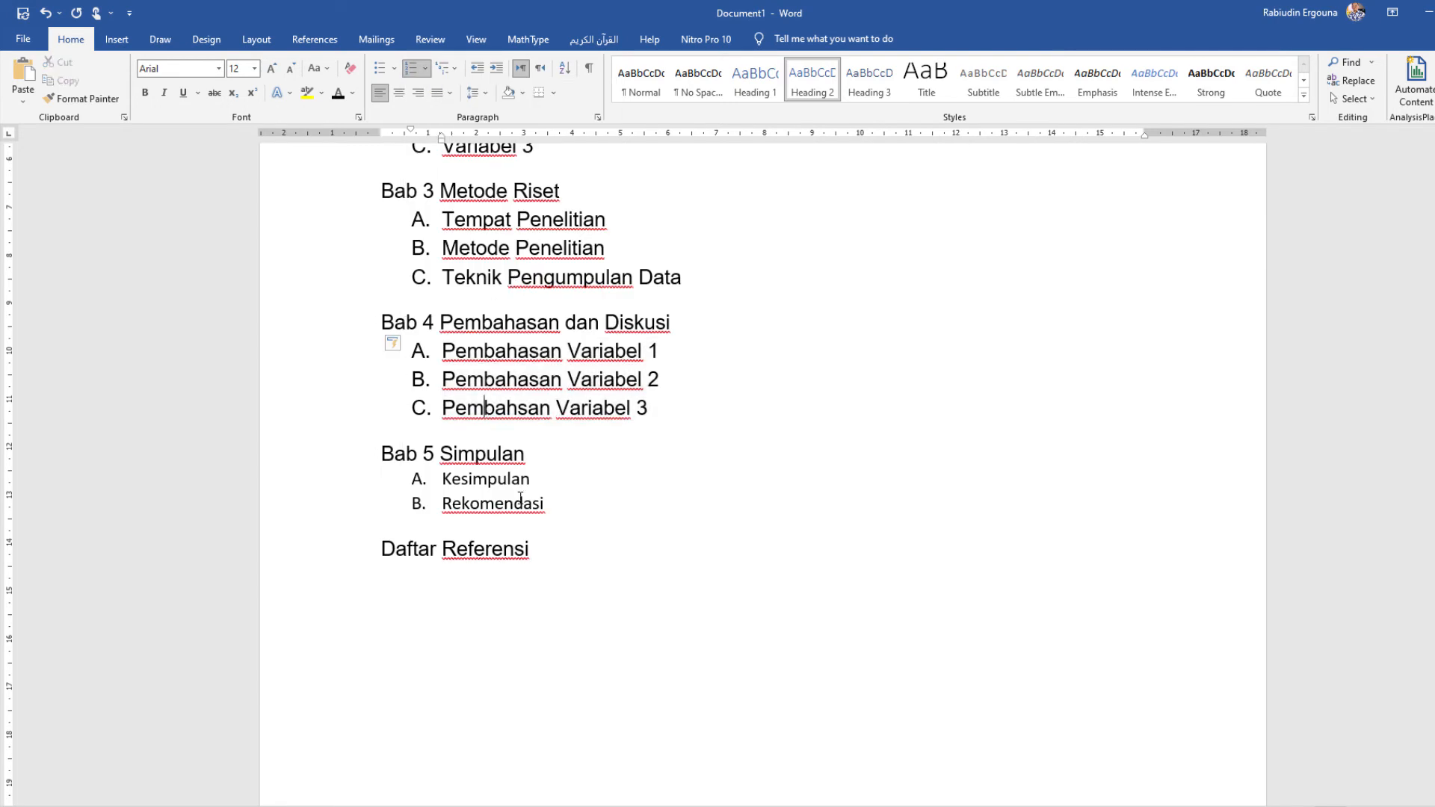
Step: Apply the Heading 2 style to the two items under "Bab 5 Simpulan" and make them black at 12 pt
left_click_drag(557, 508, 441, 478)
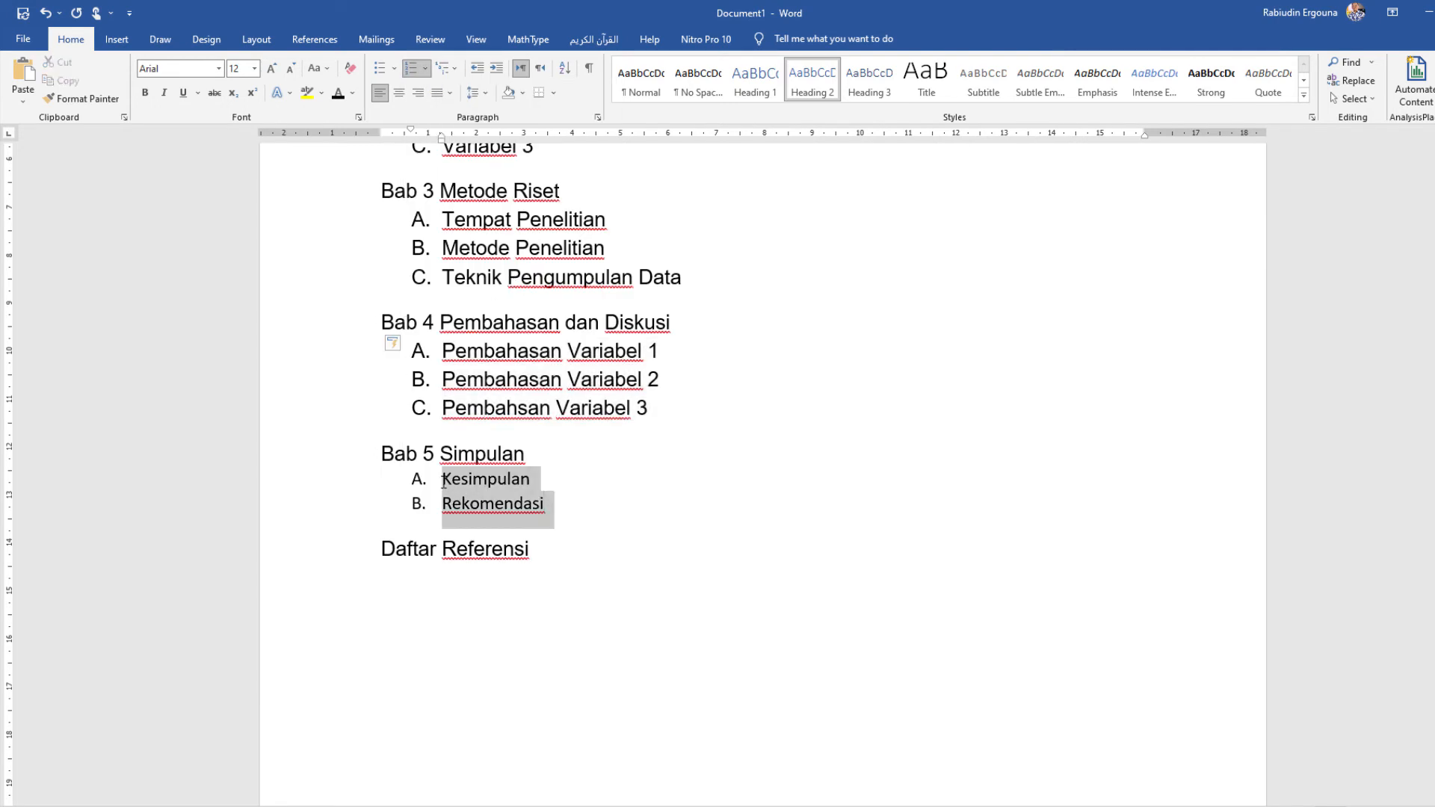
left_click(812, 79)
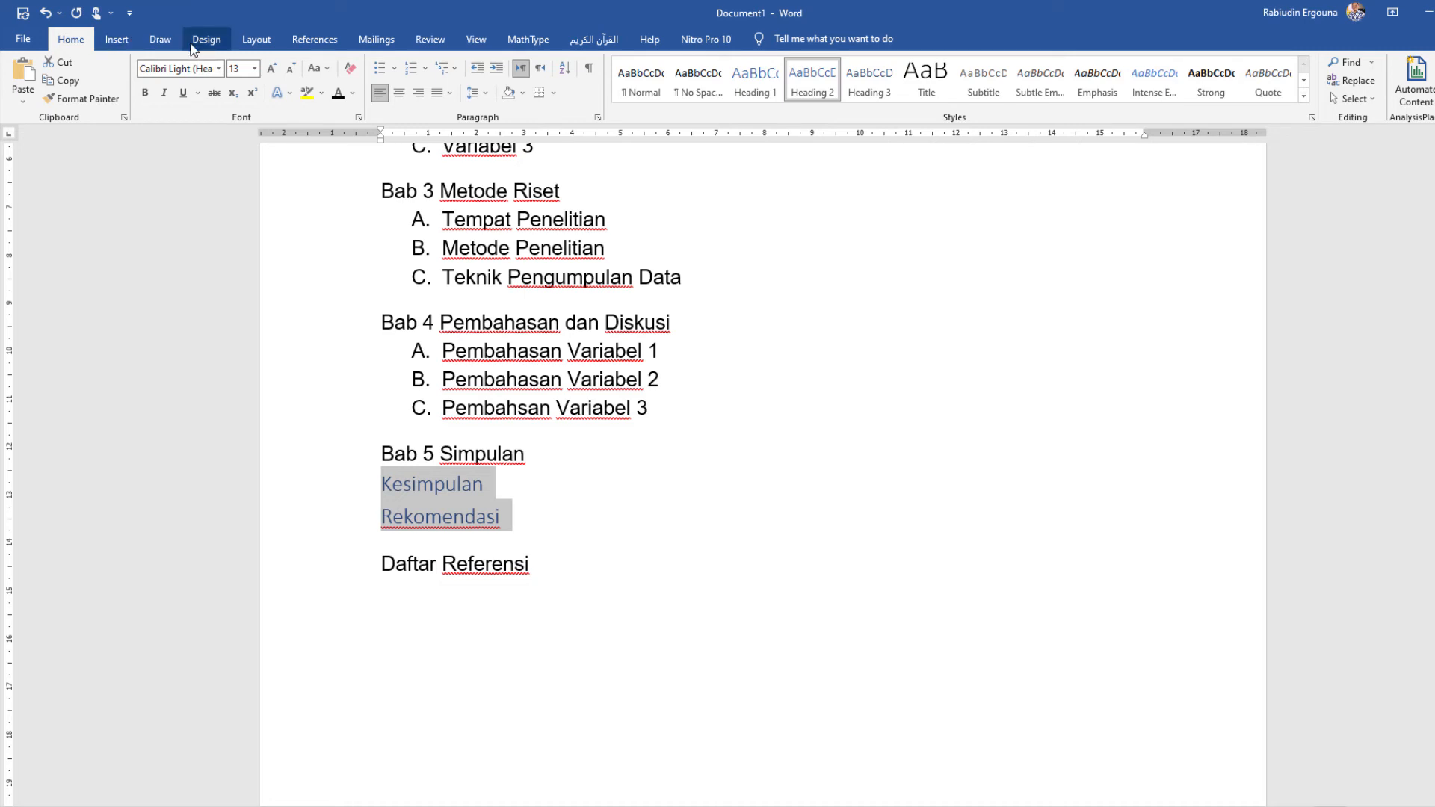
left_click(338, 93)
left_click(290, 68)
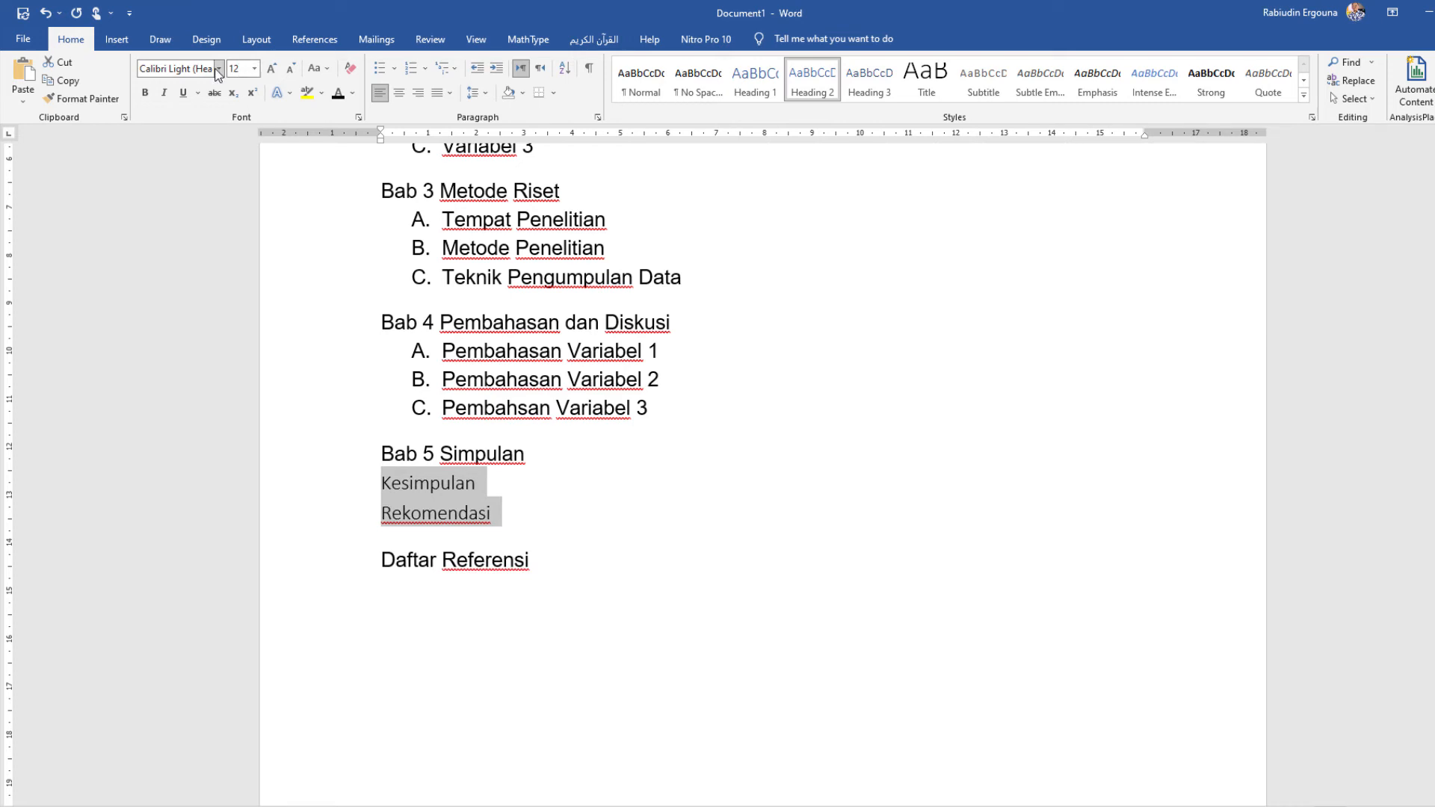
Step: Set the font of the two Bab 5 items to Arial and letter them A. and B
left_click(218, 68)
left_click(193, 159)
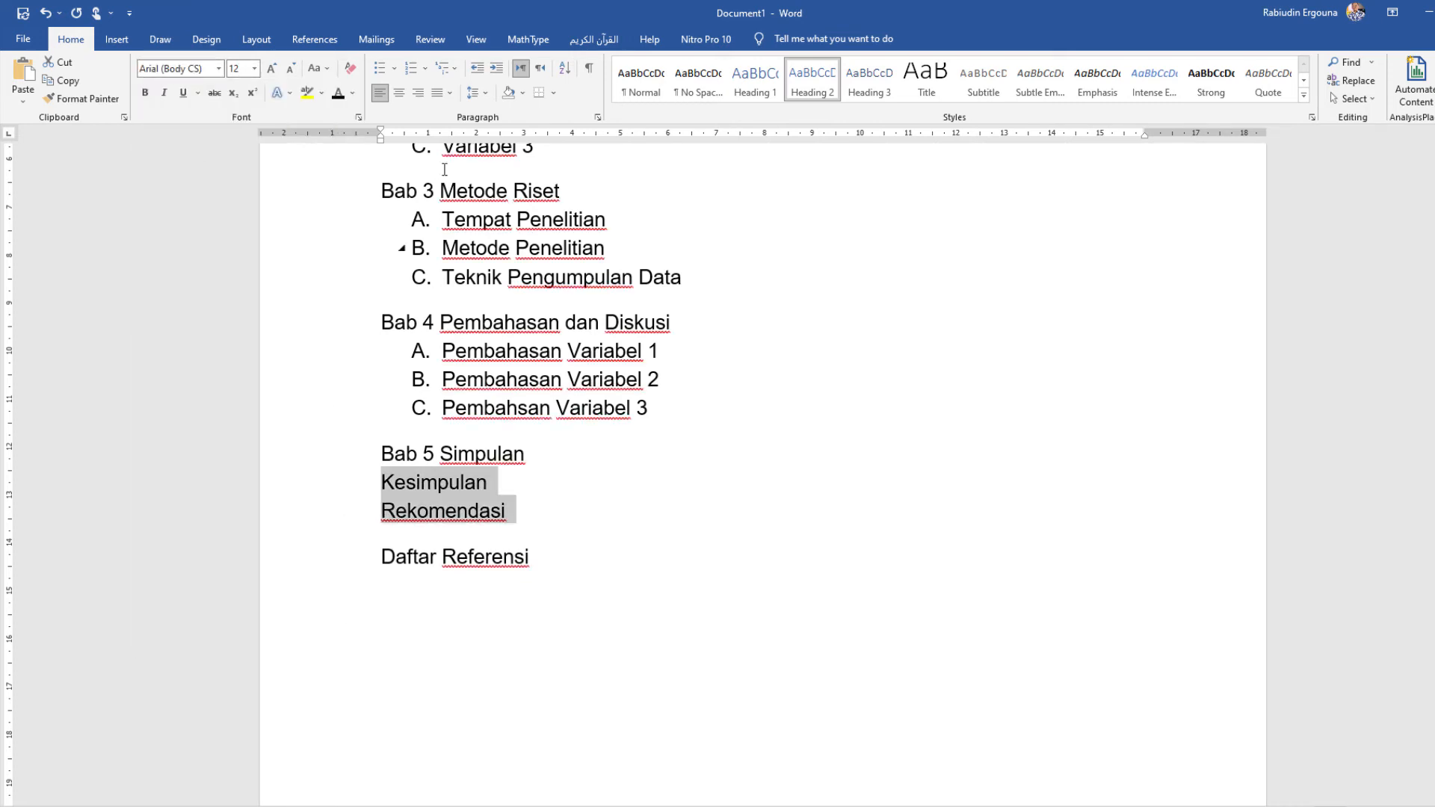
left_click(425, 68)
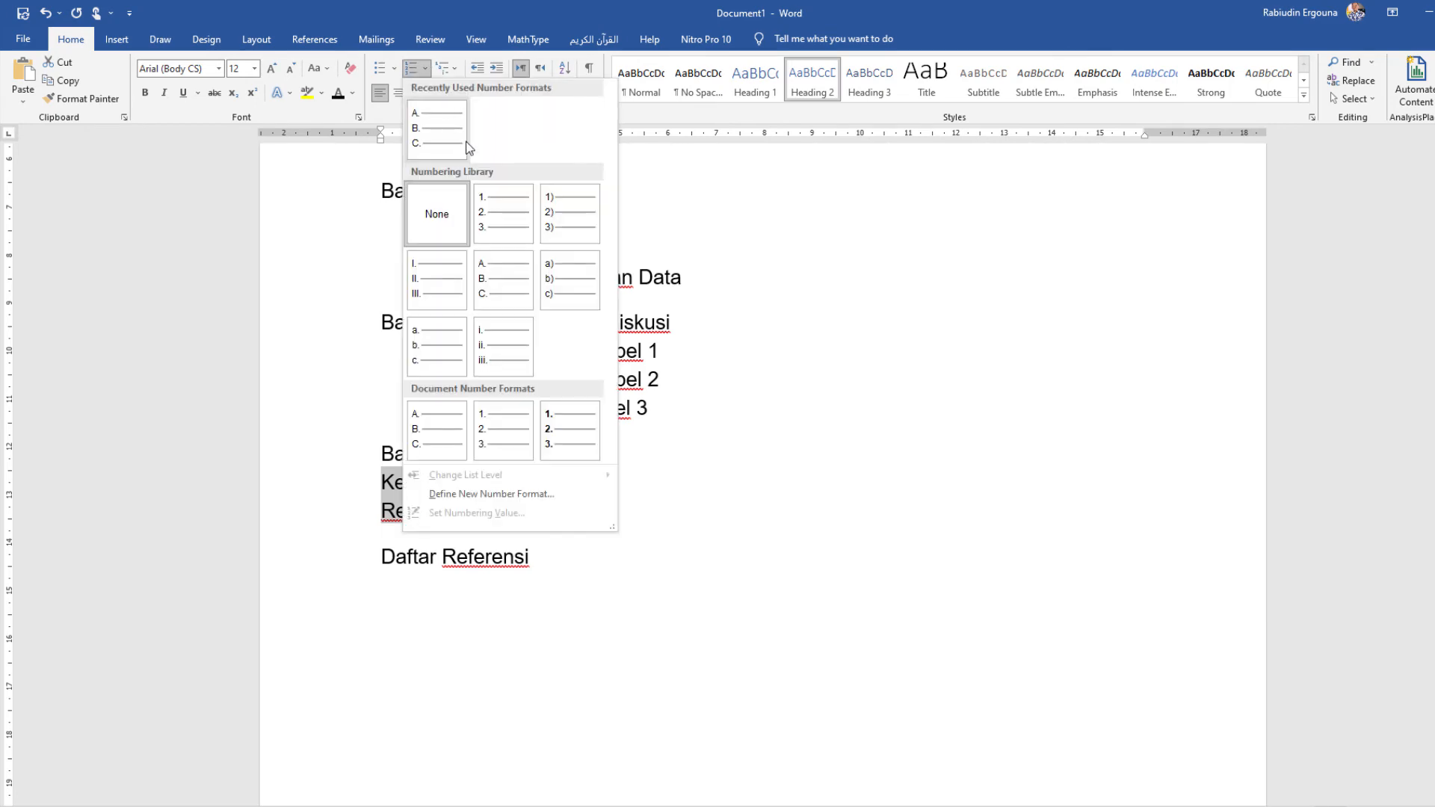
left_click(496, 276)
left_click(448, 580)
Step: Show the Navigation Pane to list the document's headings
scroll(447, 580, "up", 5)
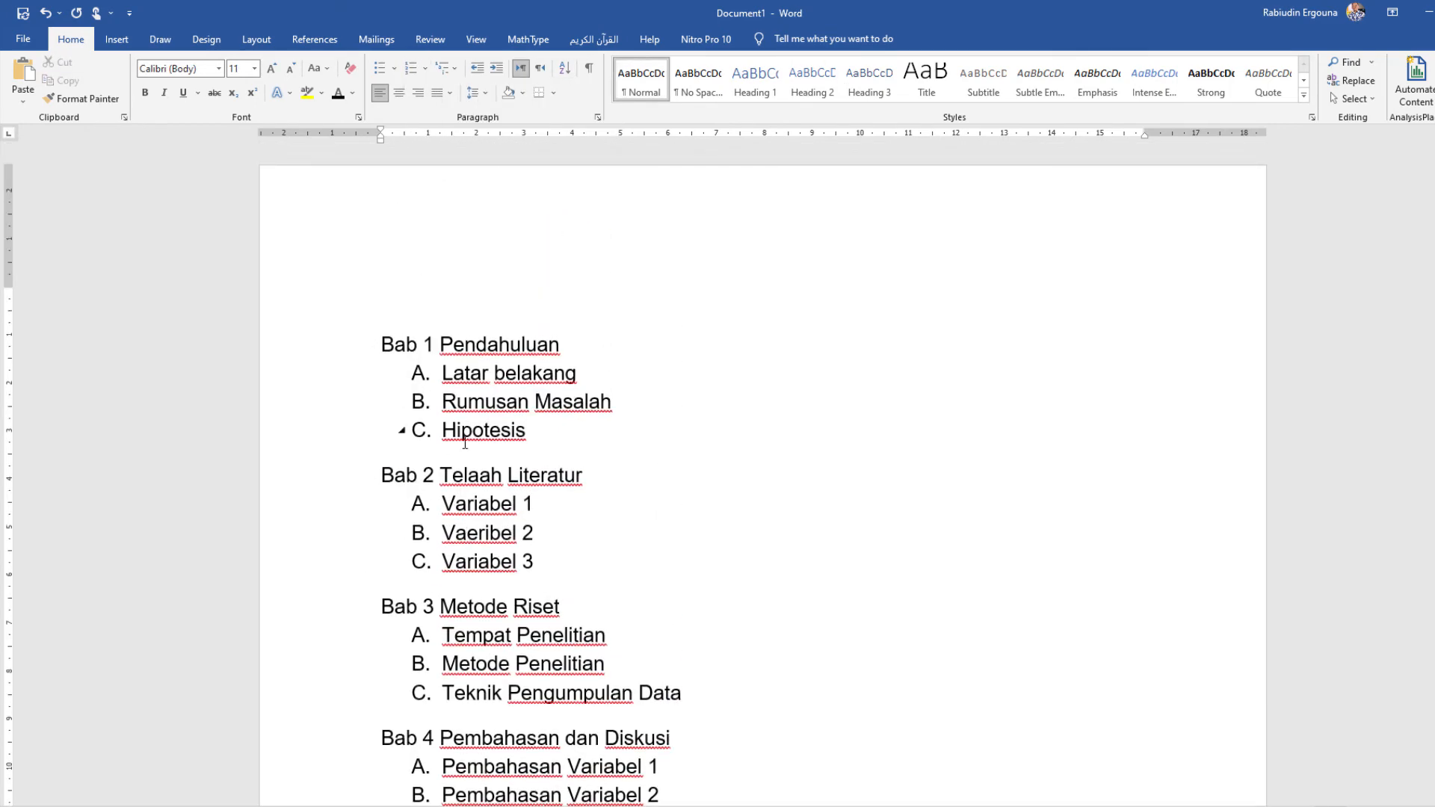
left_click(465, 476)
left_click(514, 562)
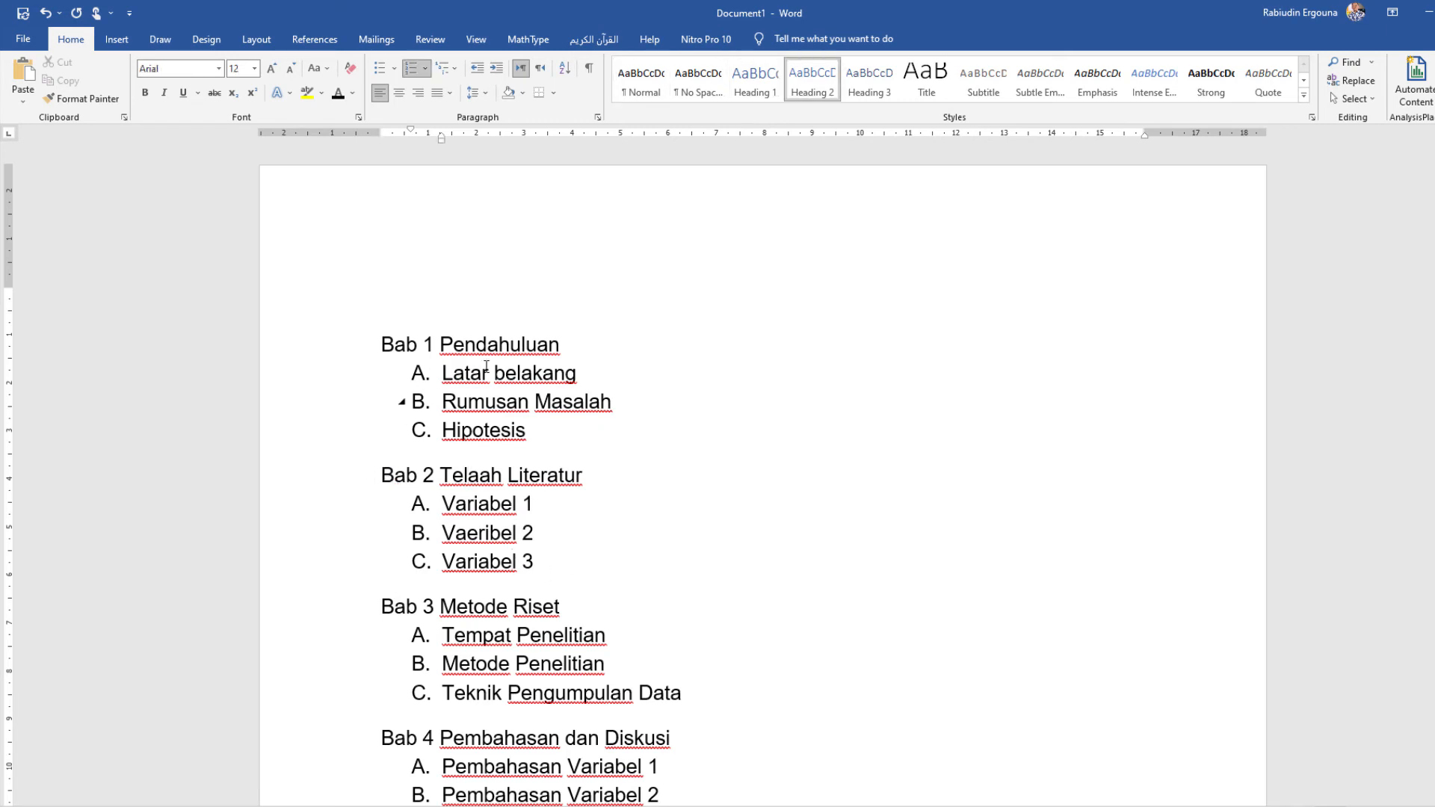
left_click(478, 39)
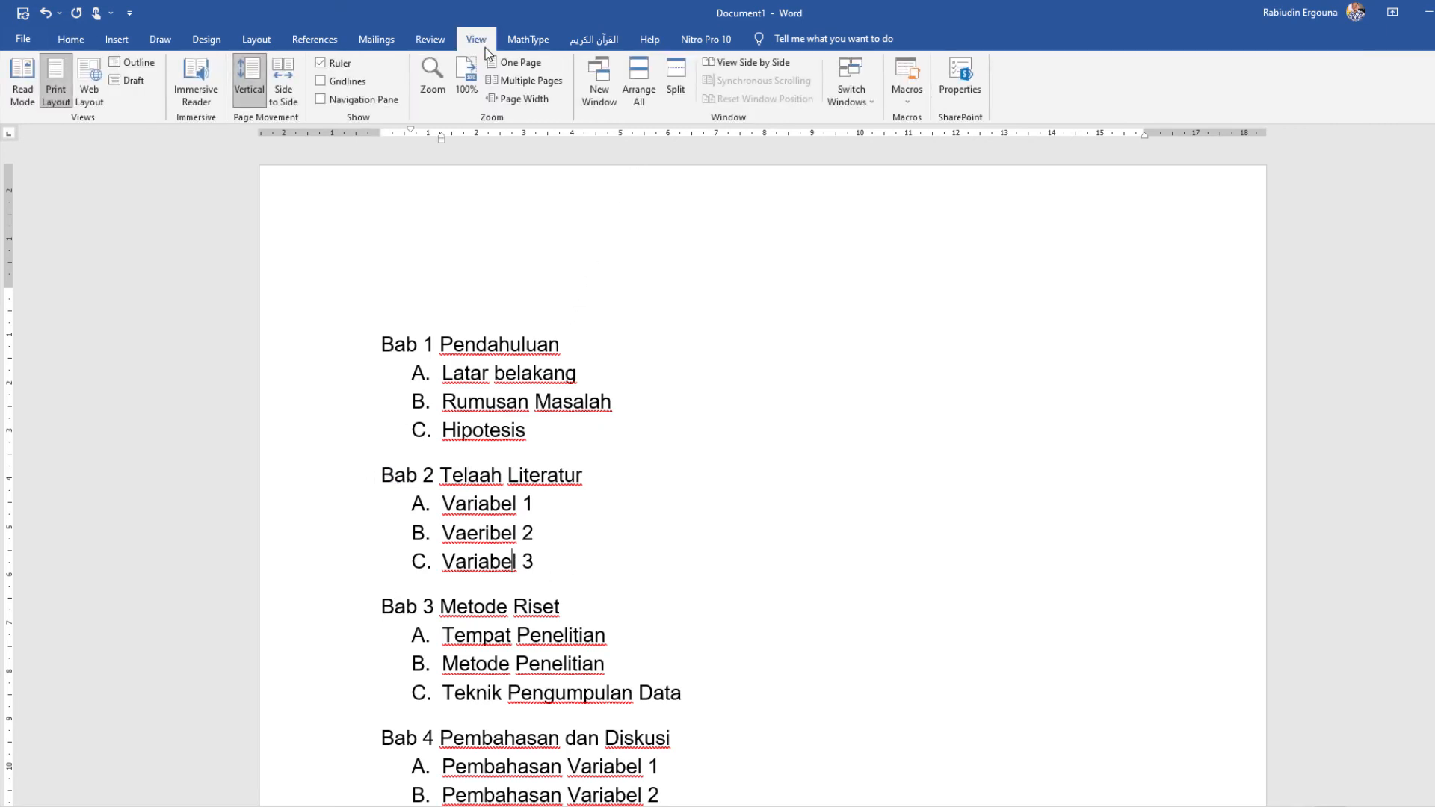
left_click(321, 100)
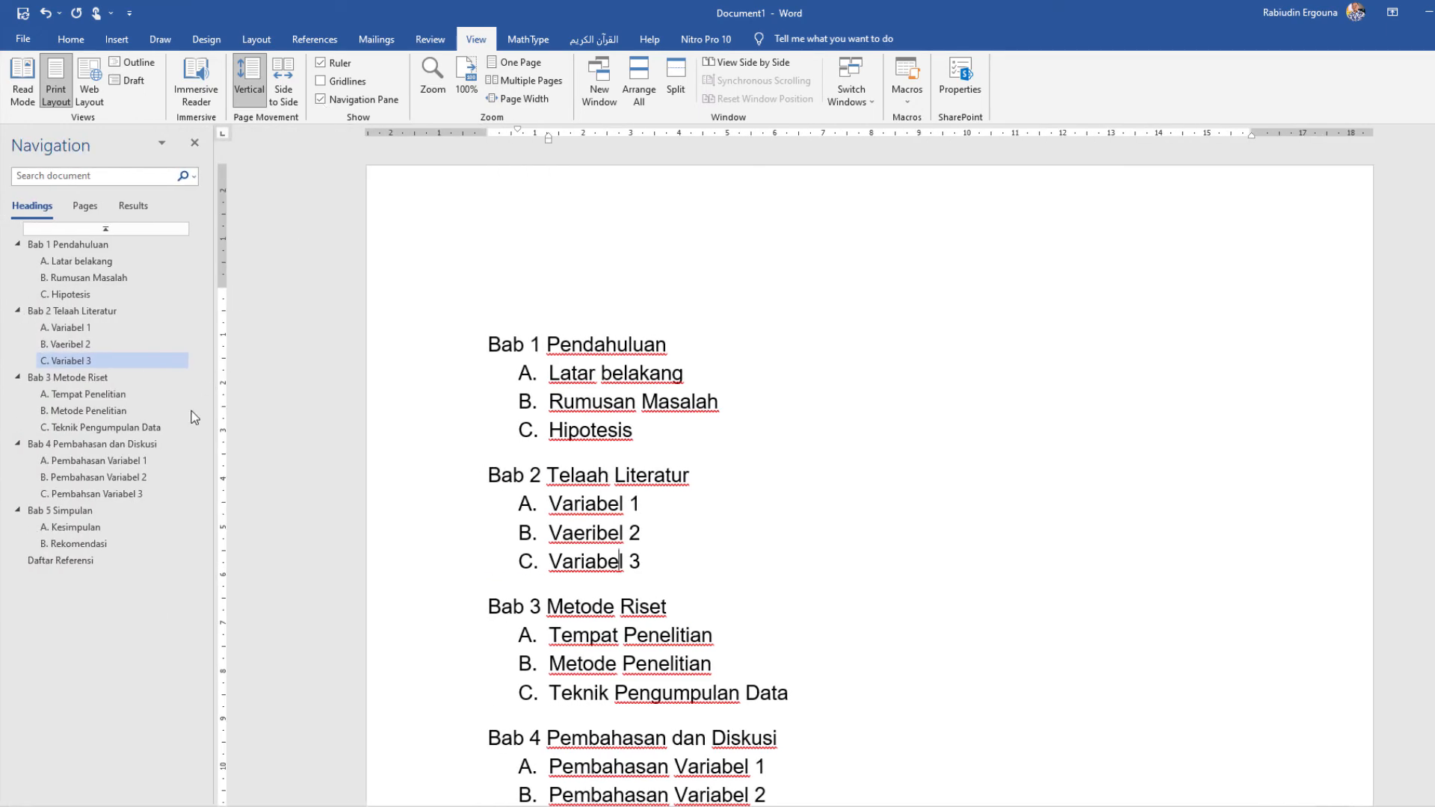
Step: Test the heading links by jumping from "Metode Penelitian" up to "Bab 1 Pendahuluan" and down to "Daftar Referensi"
left_click(71, 413)
left_click(66, 360)
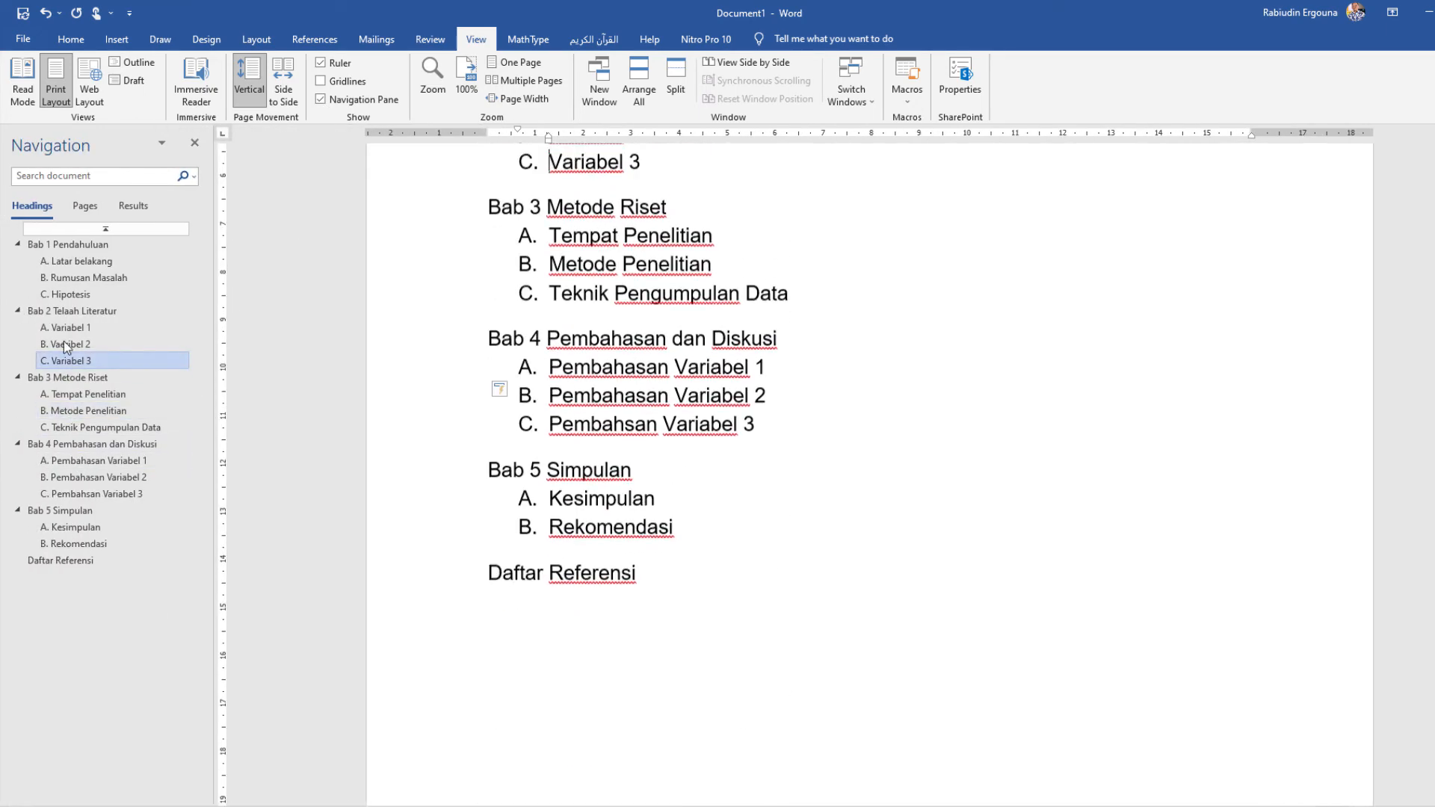
left_click(64, 342)
left_click(63, 323)
left_click(68, 277)
left_click(68, 246)
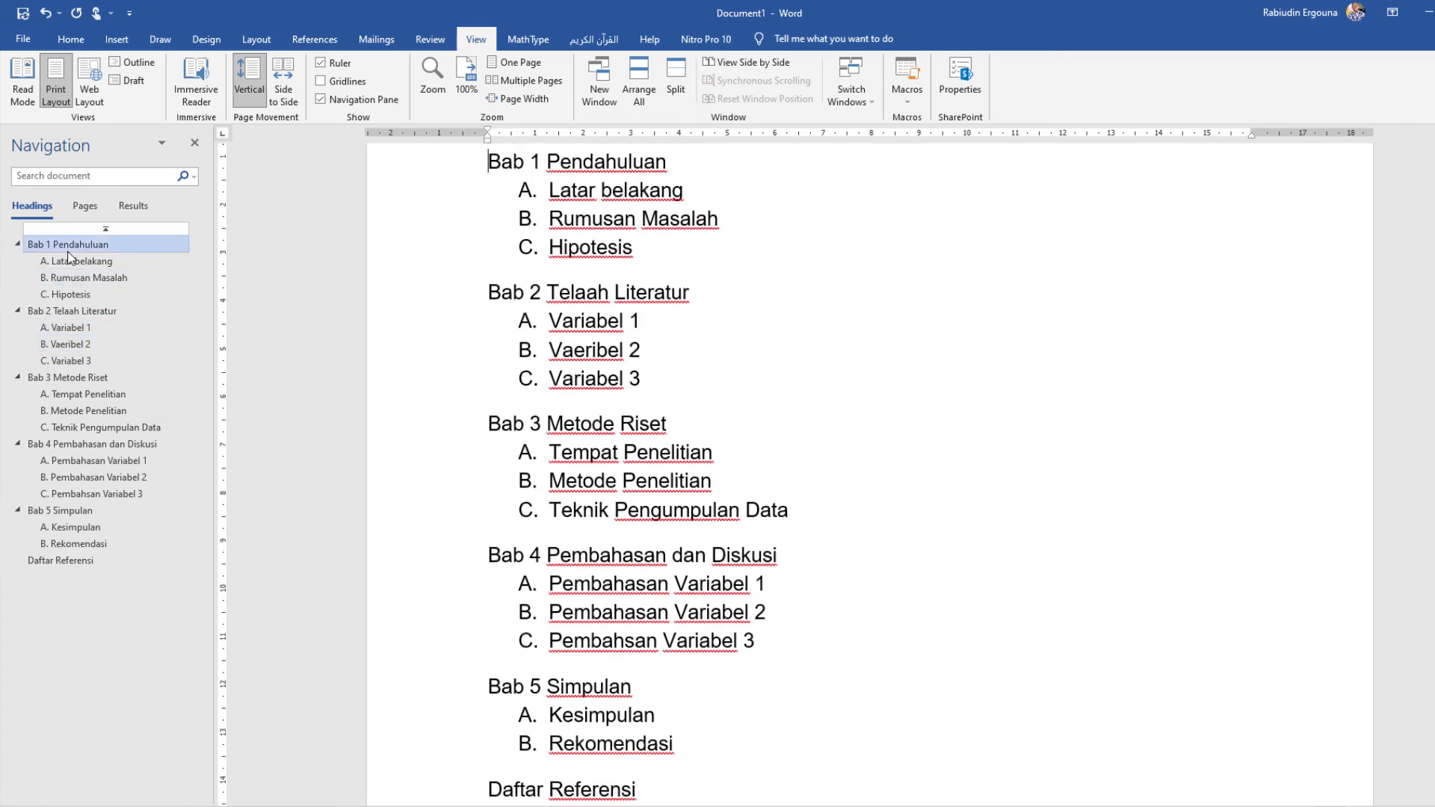
left_click(72, 325)
left_click(88, 424)
left_click(75, 510)
left_click(82, 560)
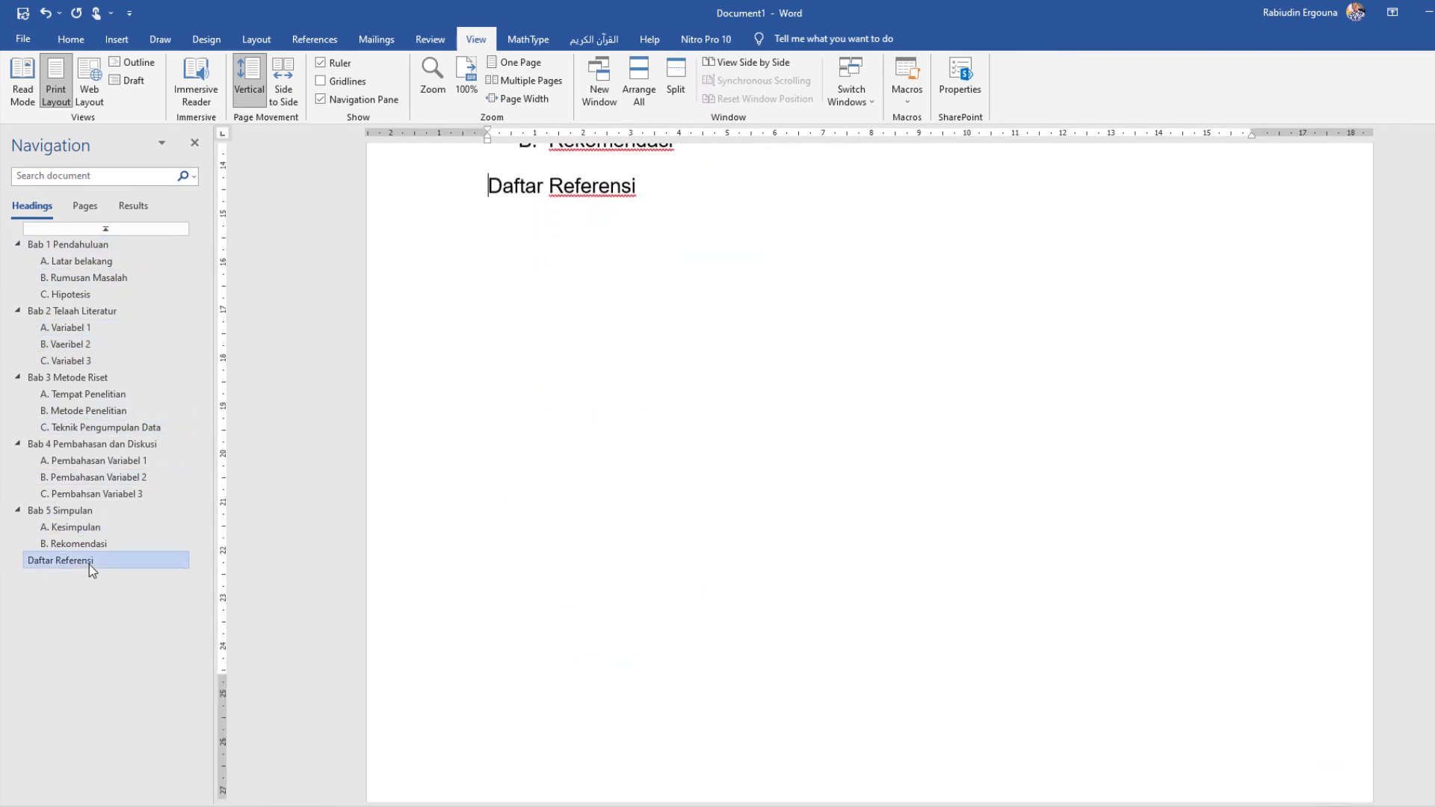
Step: Jump through the heading outline back up to "Bab 1 Pendahuluan" and down to "Variabel 3" under Bab 2
left_click(75, 527)
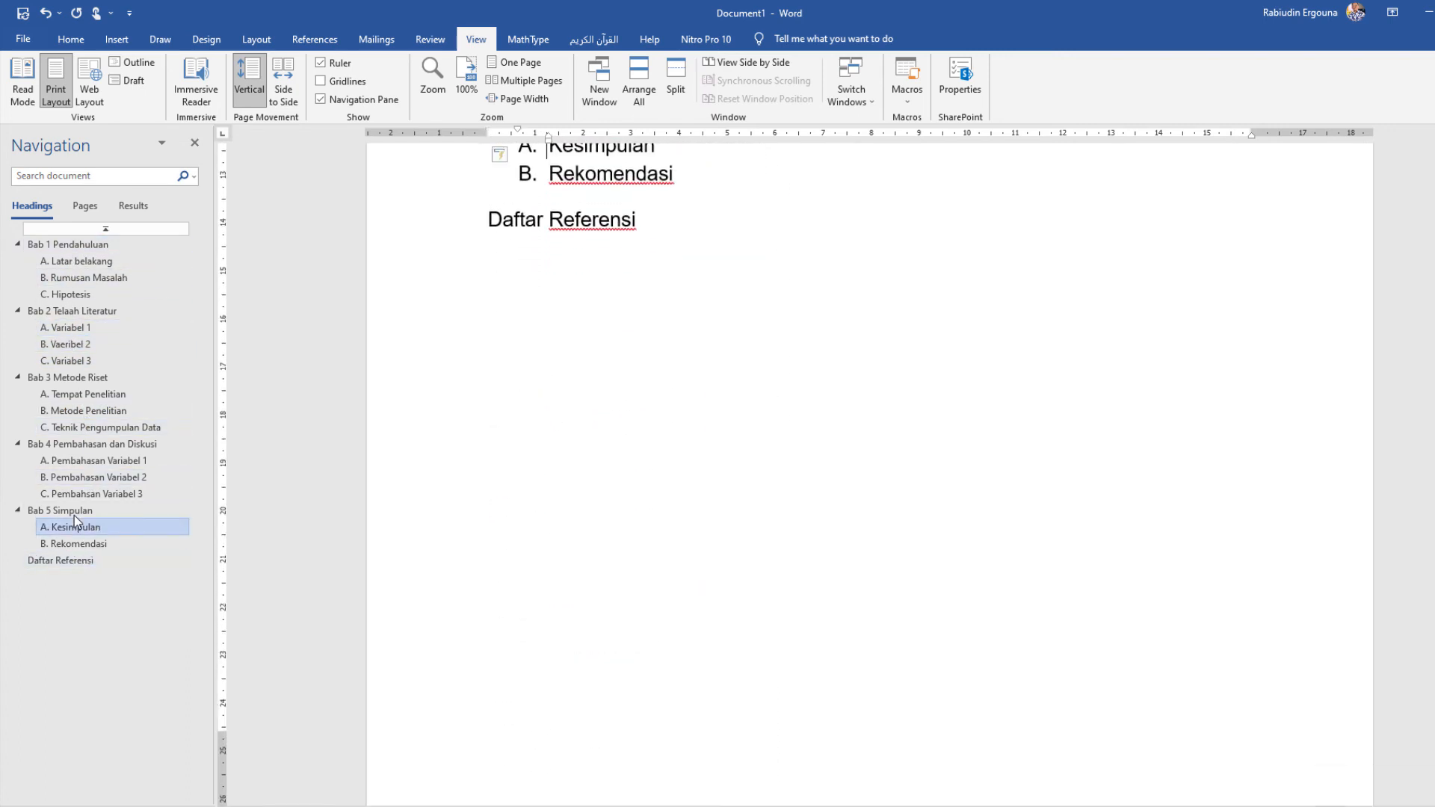
left_click(67, 377)
left_click(63, 311)
left_click(57, 245)
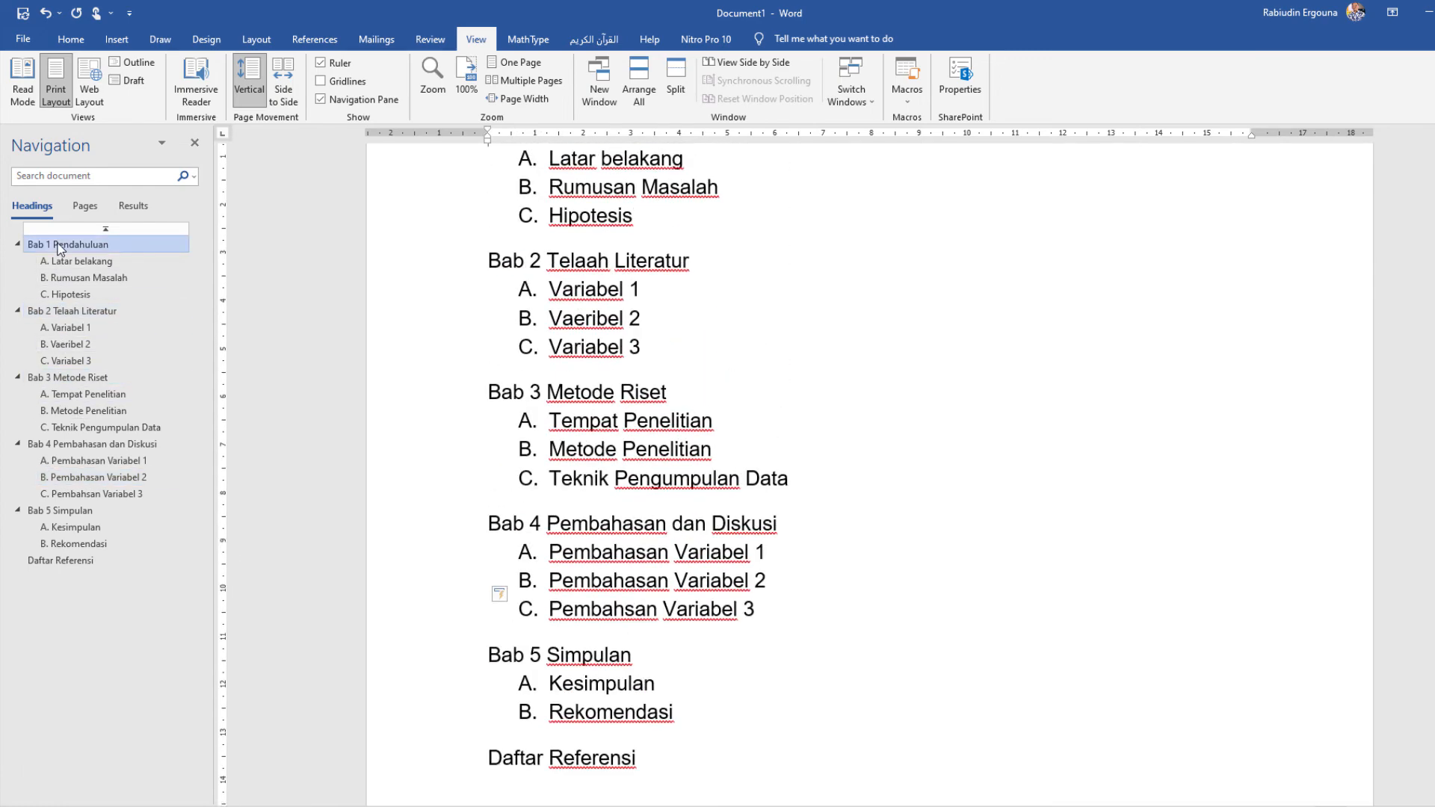
left_click(58, 313)
left_click(67, 366)
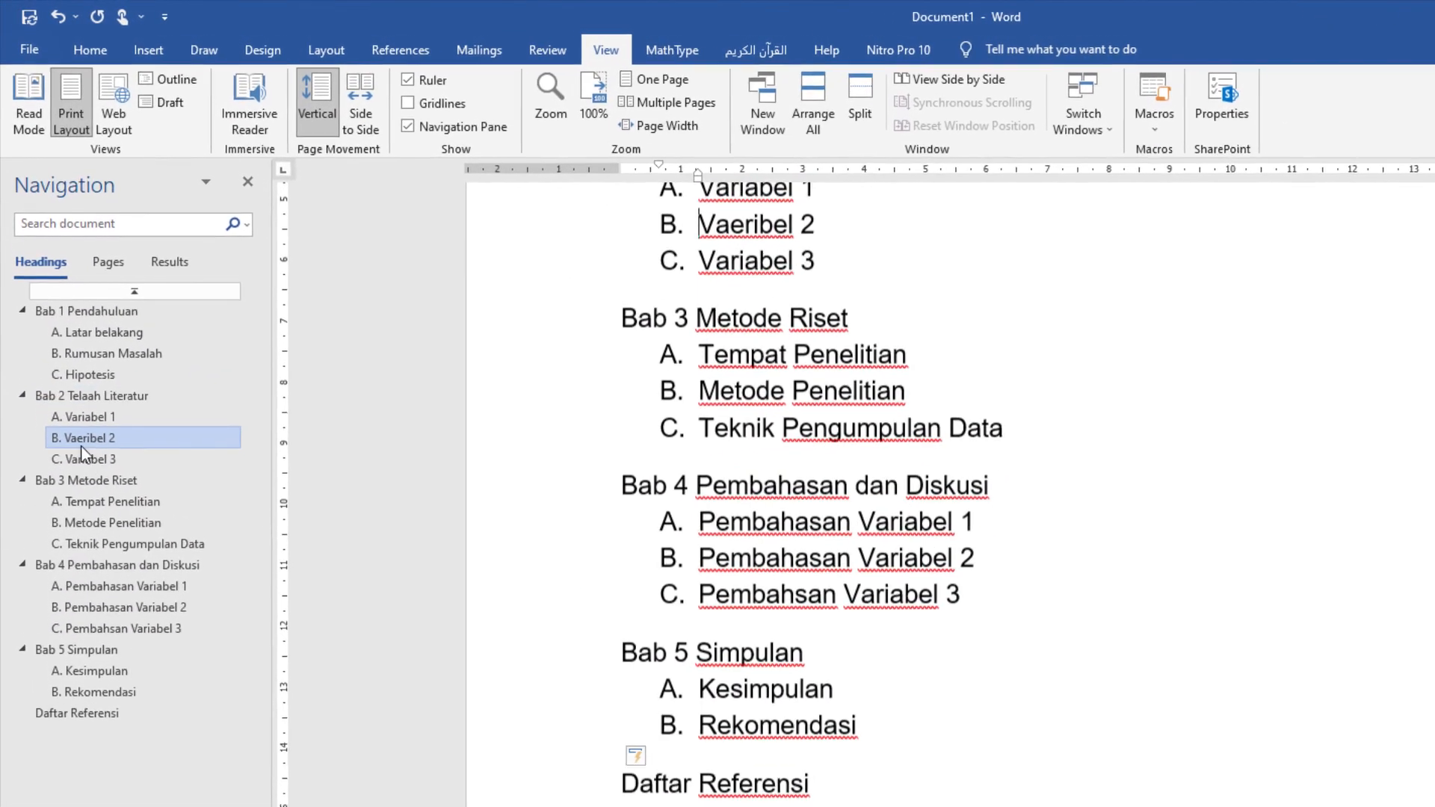
left_click(71, 385)
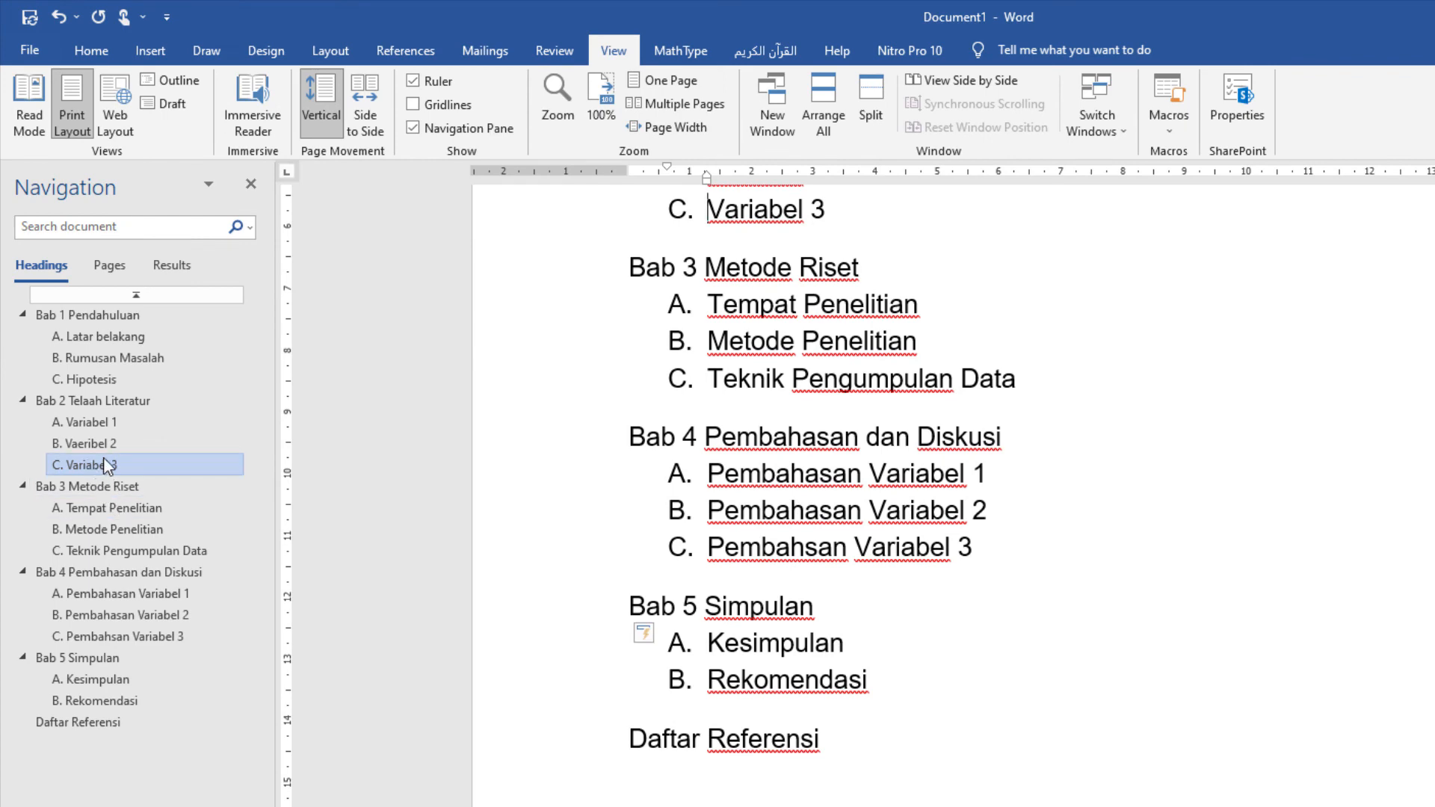
scroll(573, 451, "up", 5)
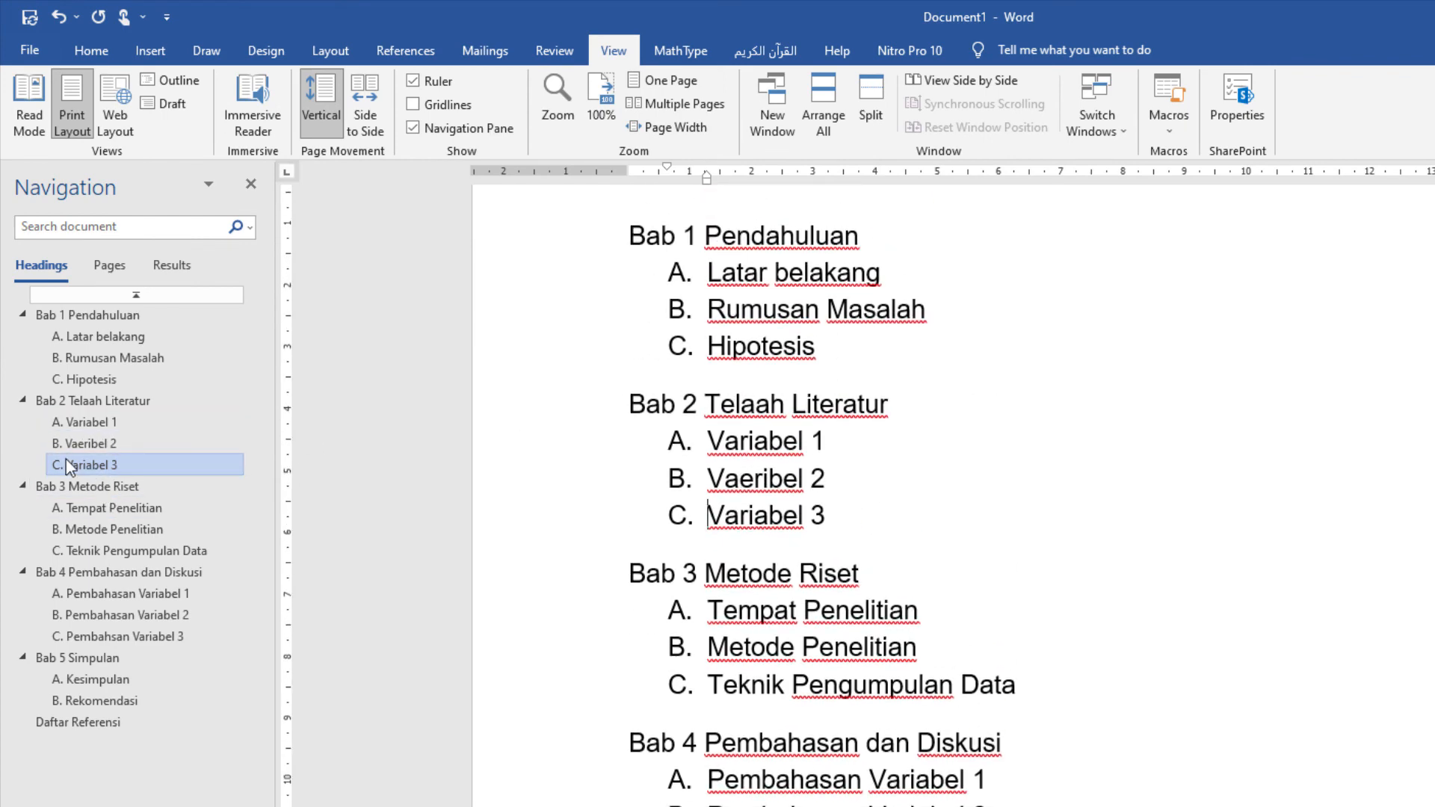
Step: Collapse the subsections of all five chapters, Bab 1 to Bab 5, in the heading outline
left_click(24, 406)
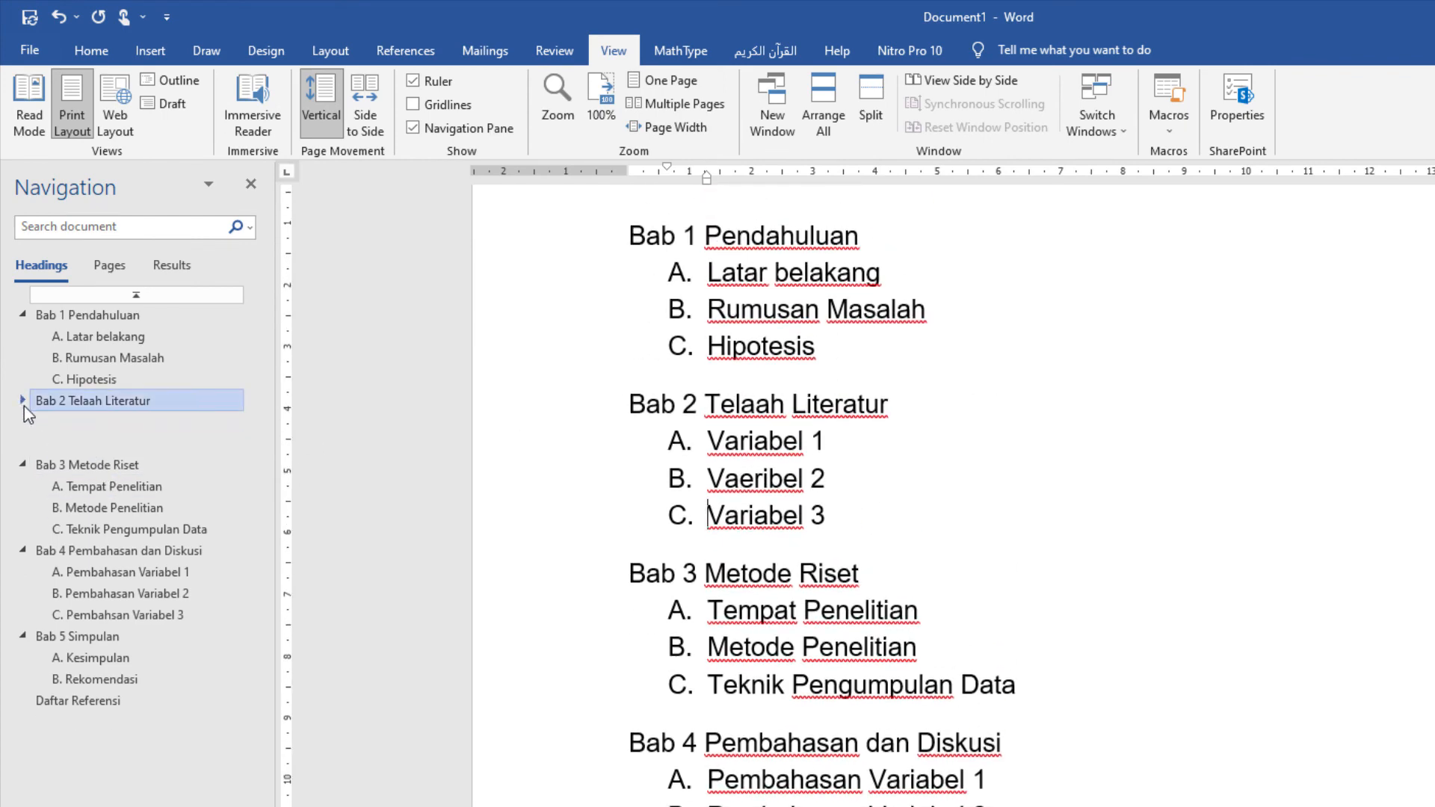
left_click(24, 424)
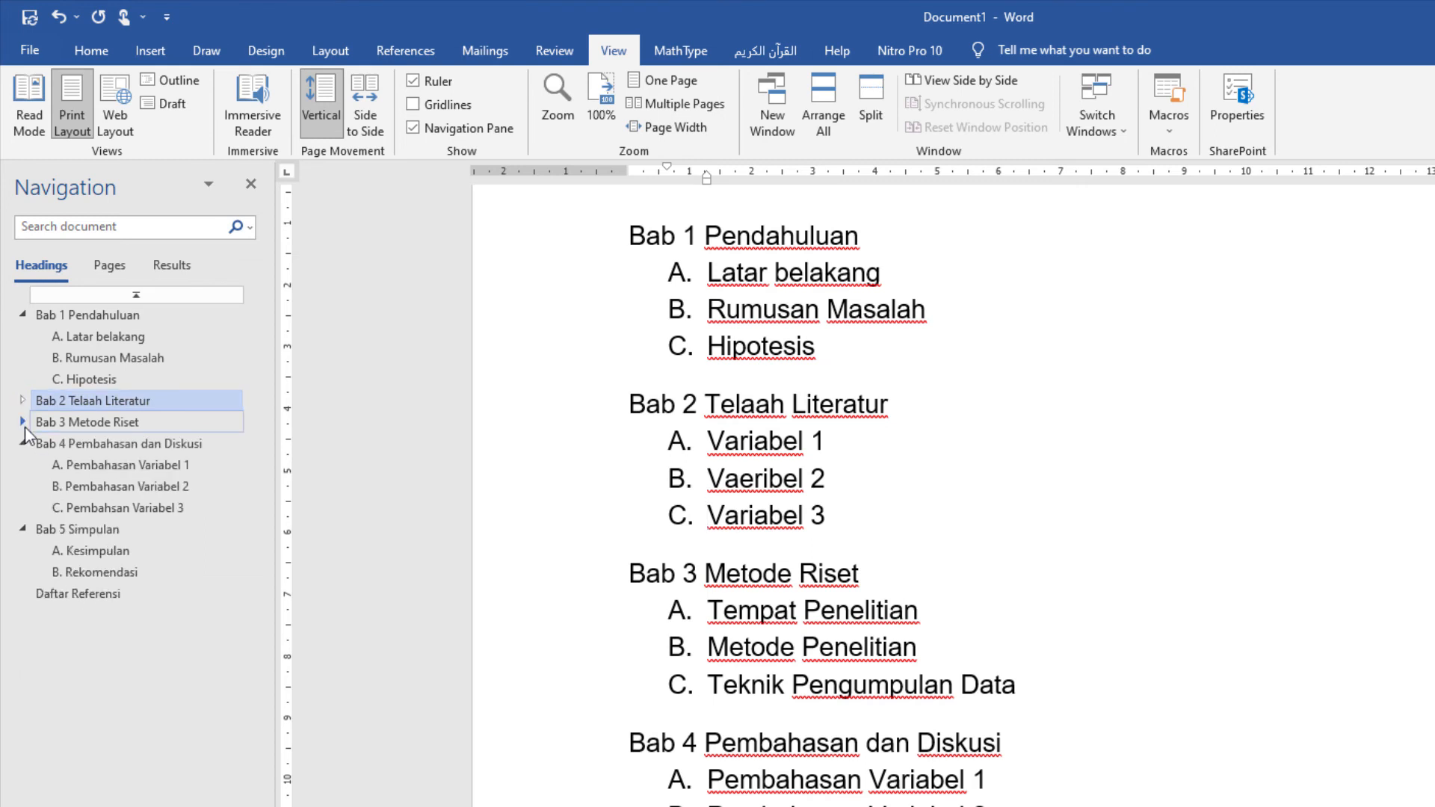
left_click(23, 443)
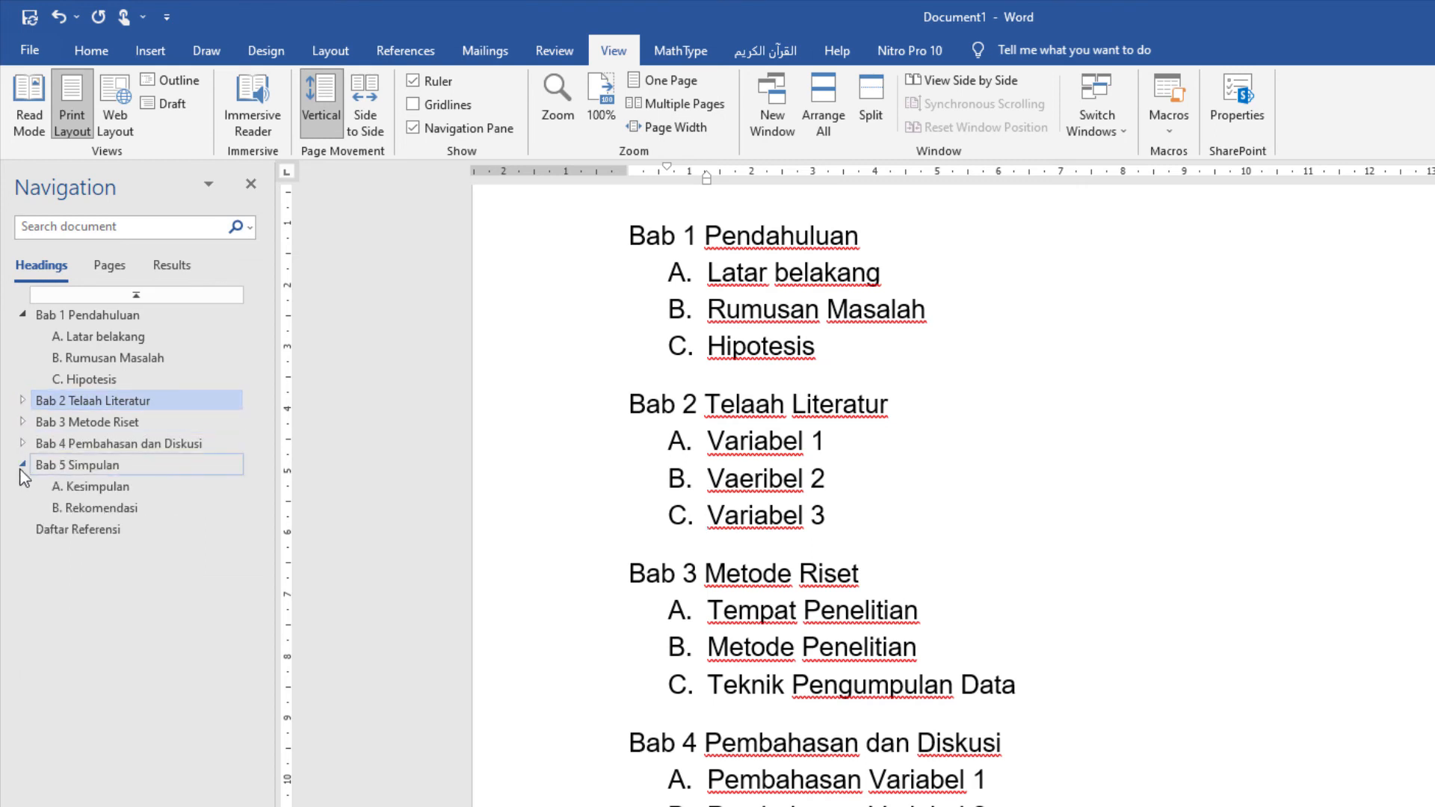
left_click(23, 465)
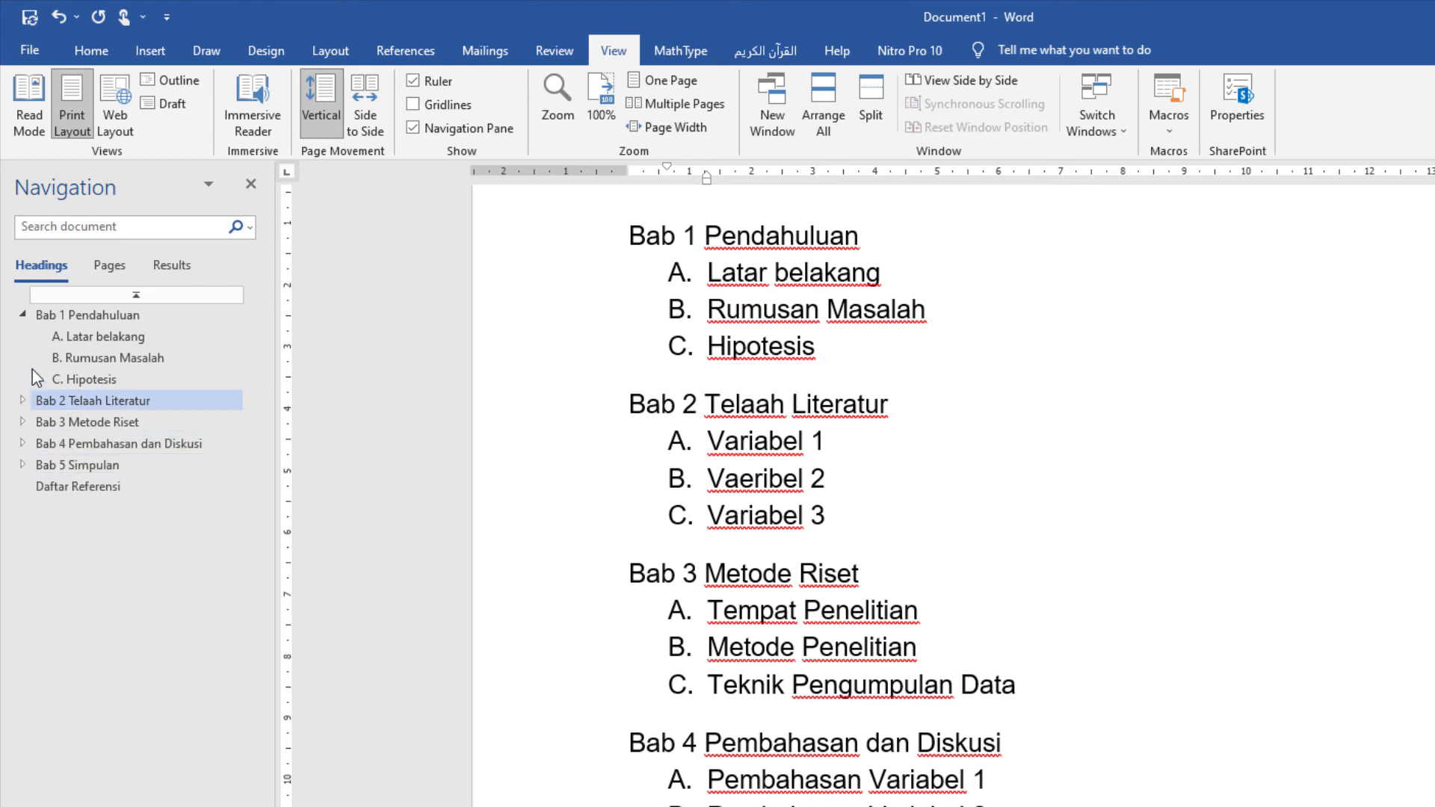
left_click(24, 315)
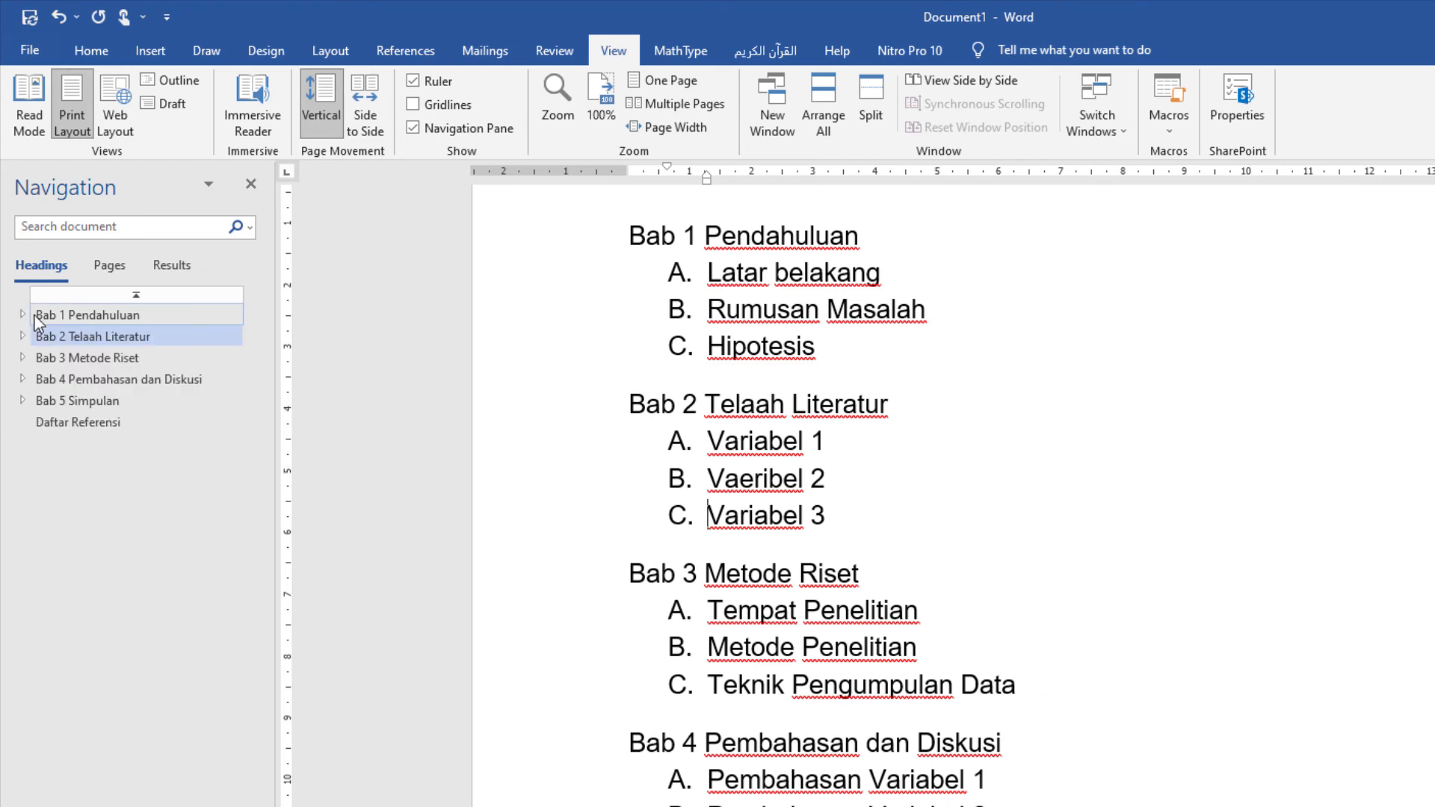
Step: Expand "Bab 3 Metode Riset" in the heading outline and go to each of its three subsections
left_click(97, 361)
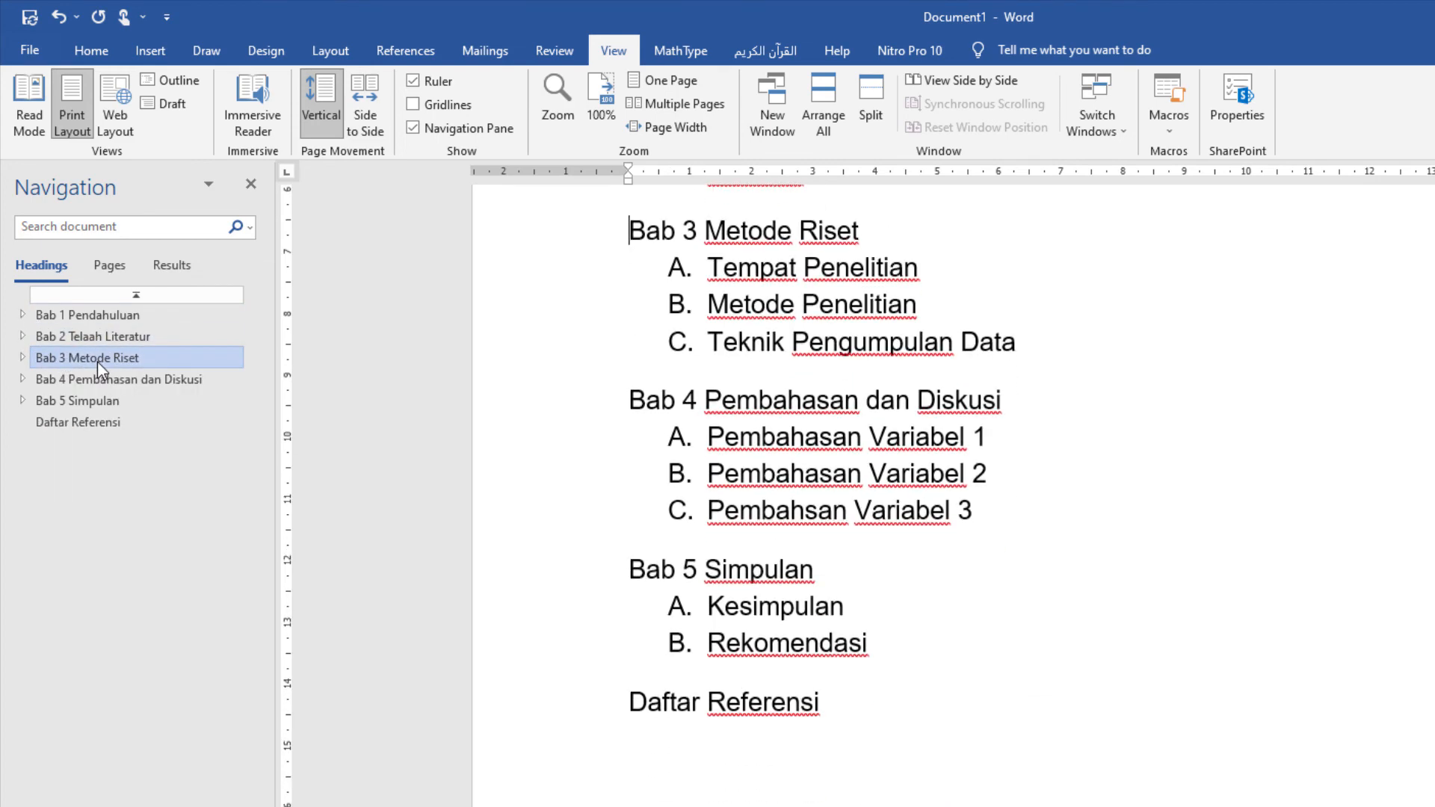
left_click(24, 359)
left_click(86, 404)
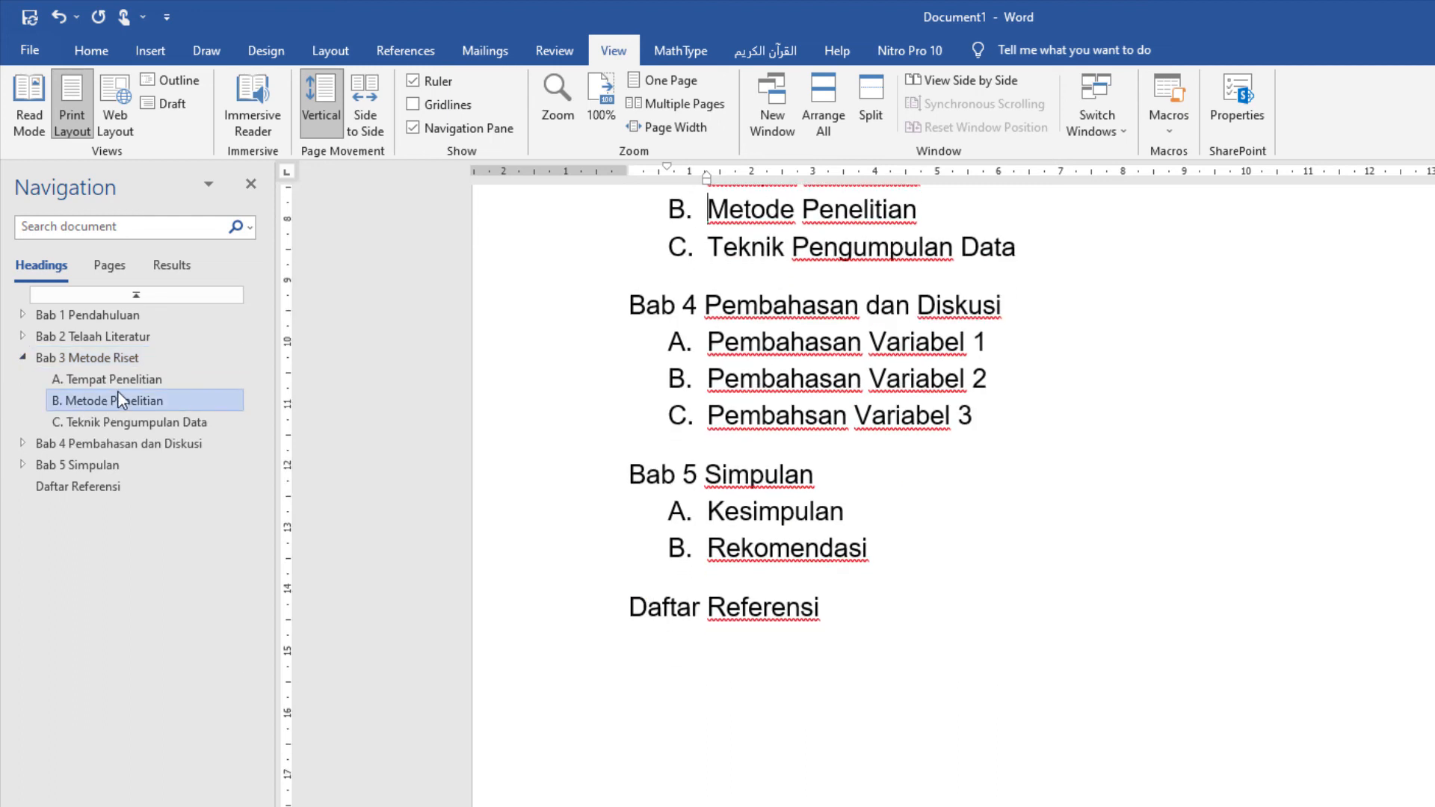
left_click(119, 384)
left_click(133, 404)
left_click(147, 426)
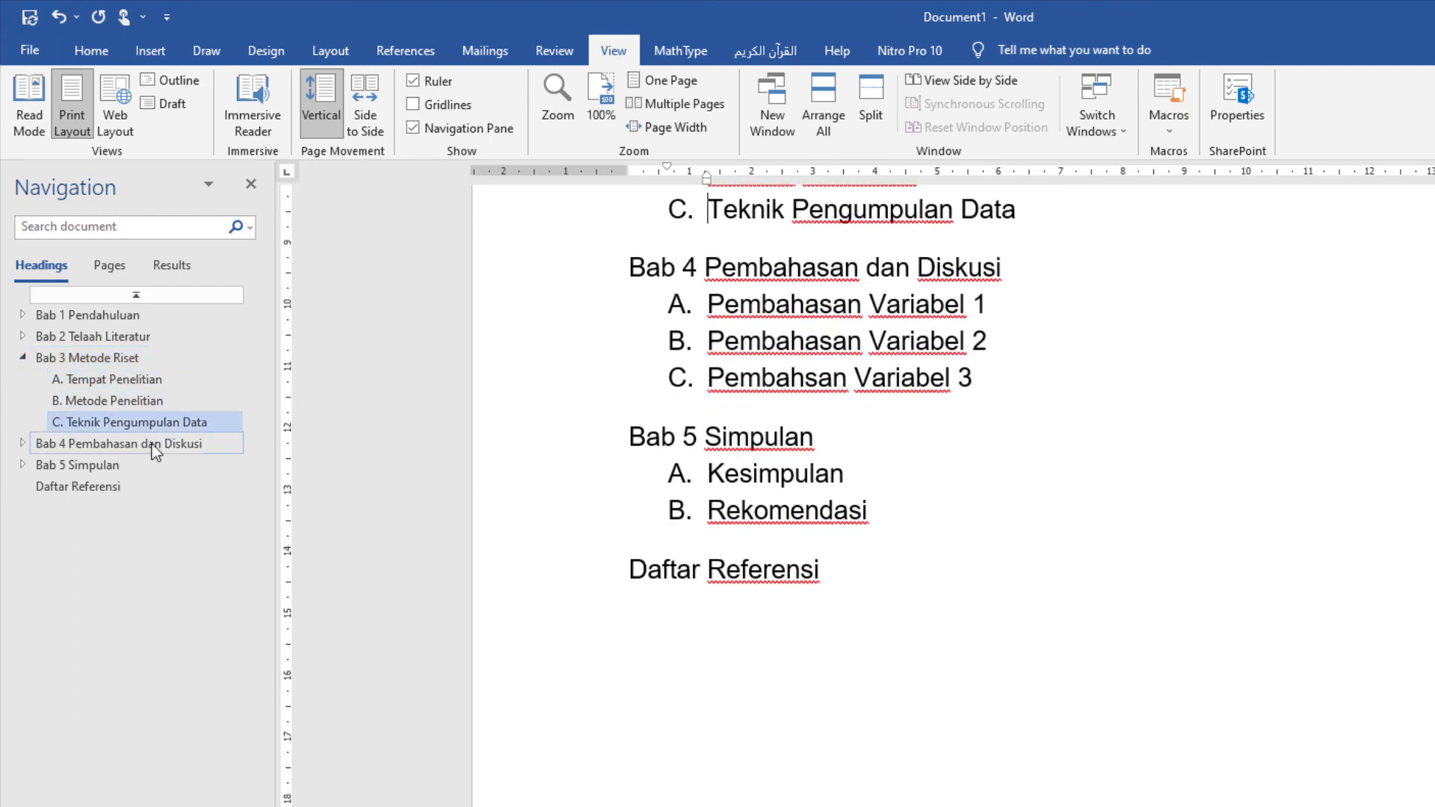
Step: Check navigation between the collapsed chapters, "Daftar Referensi" and the Bab 3 subsections, finishing at "Bab 4 Pembahasan dan Diskusi"
left_click(151, 444)
left_click(159, 467)
left_click(119, 490)
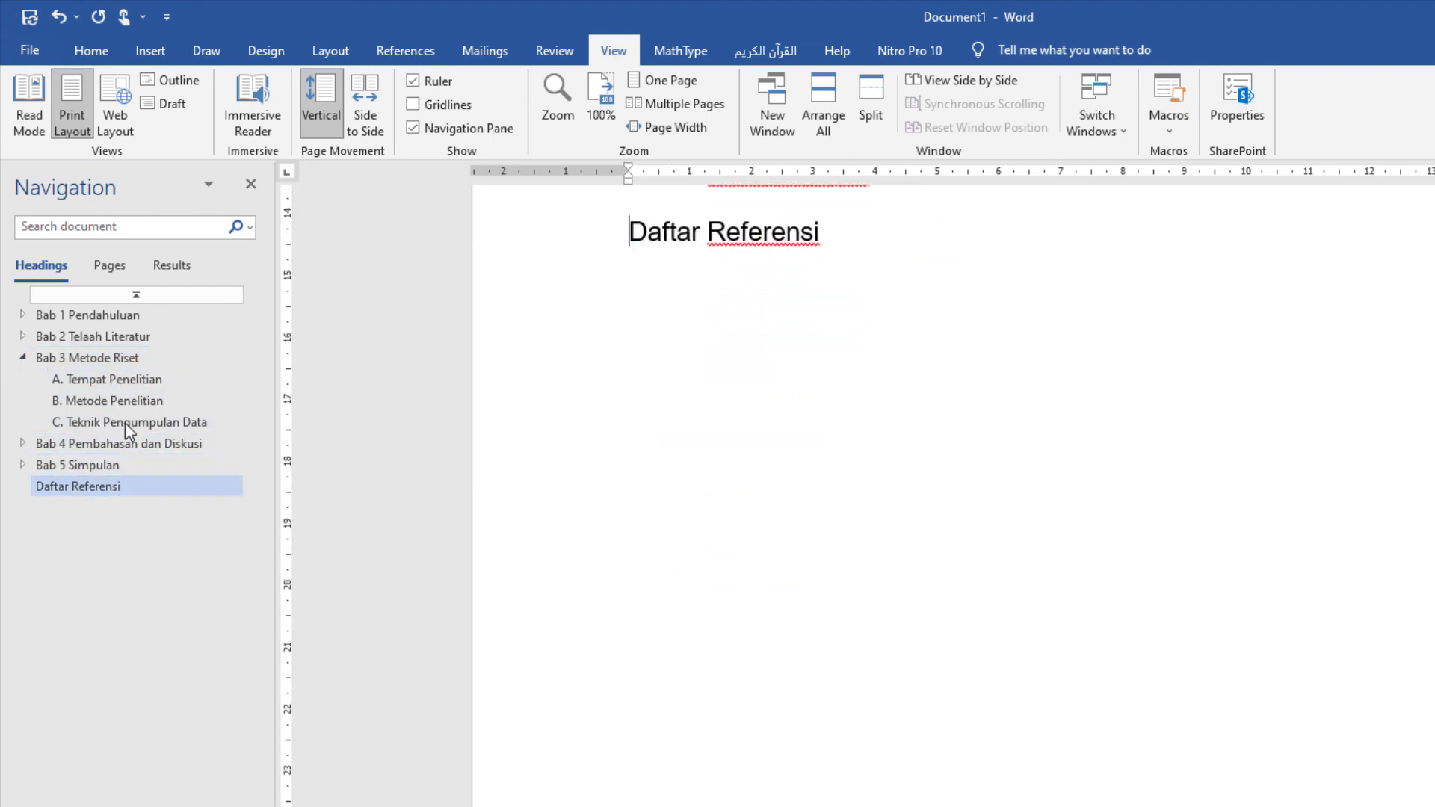
left_click(103, 327)
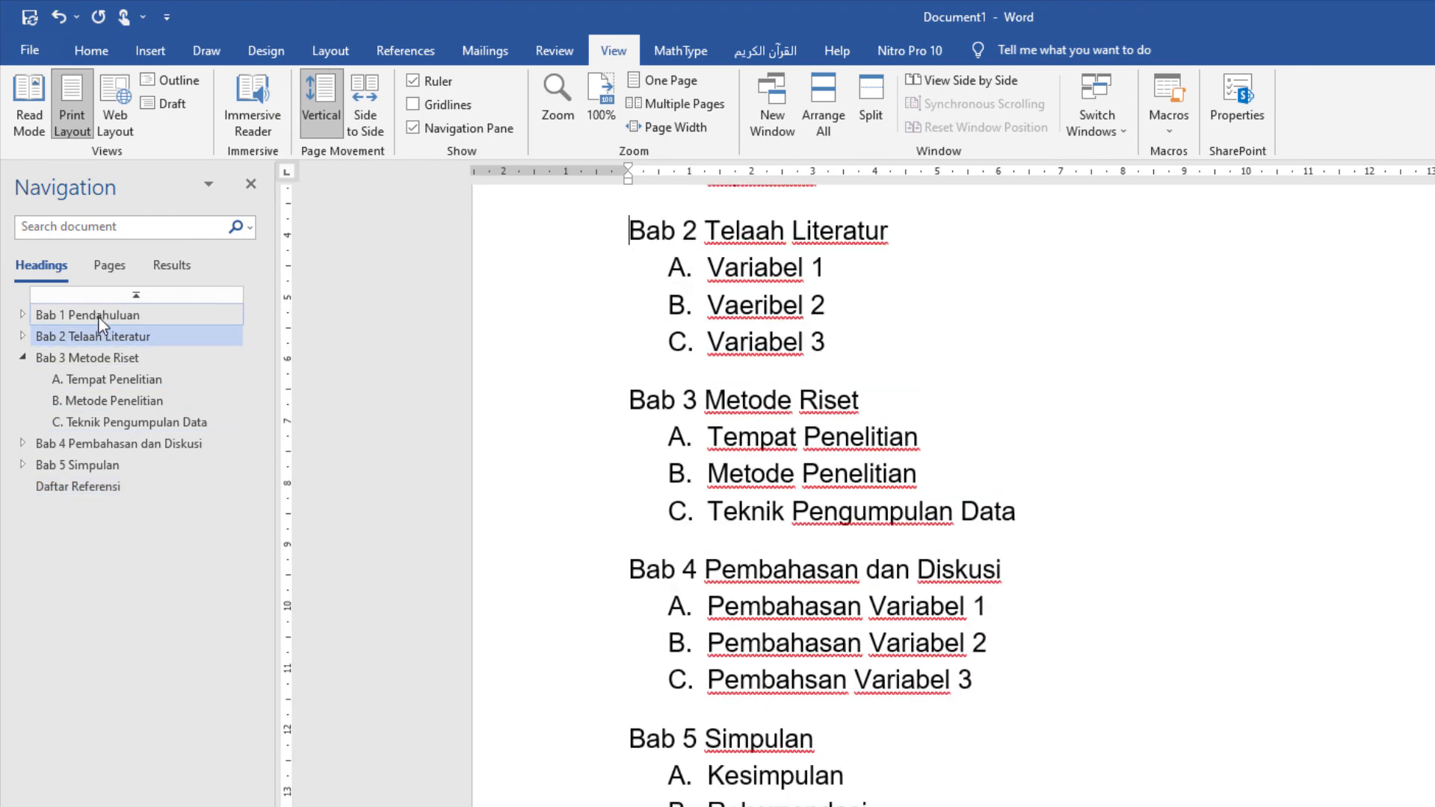
left_click(99, 316)
left_click(112, 341)
left_click(124, 373)
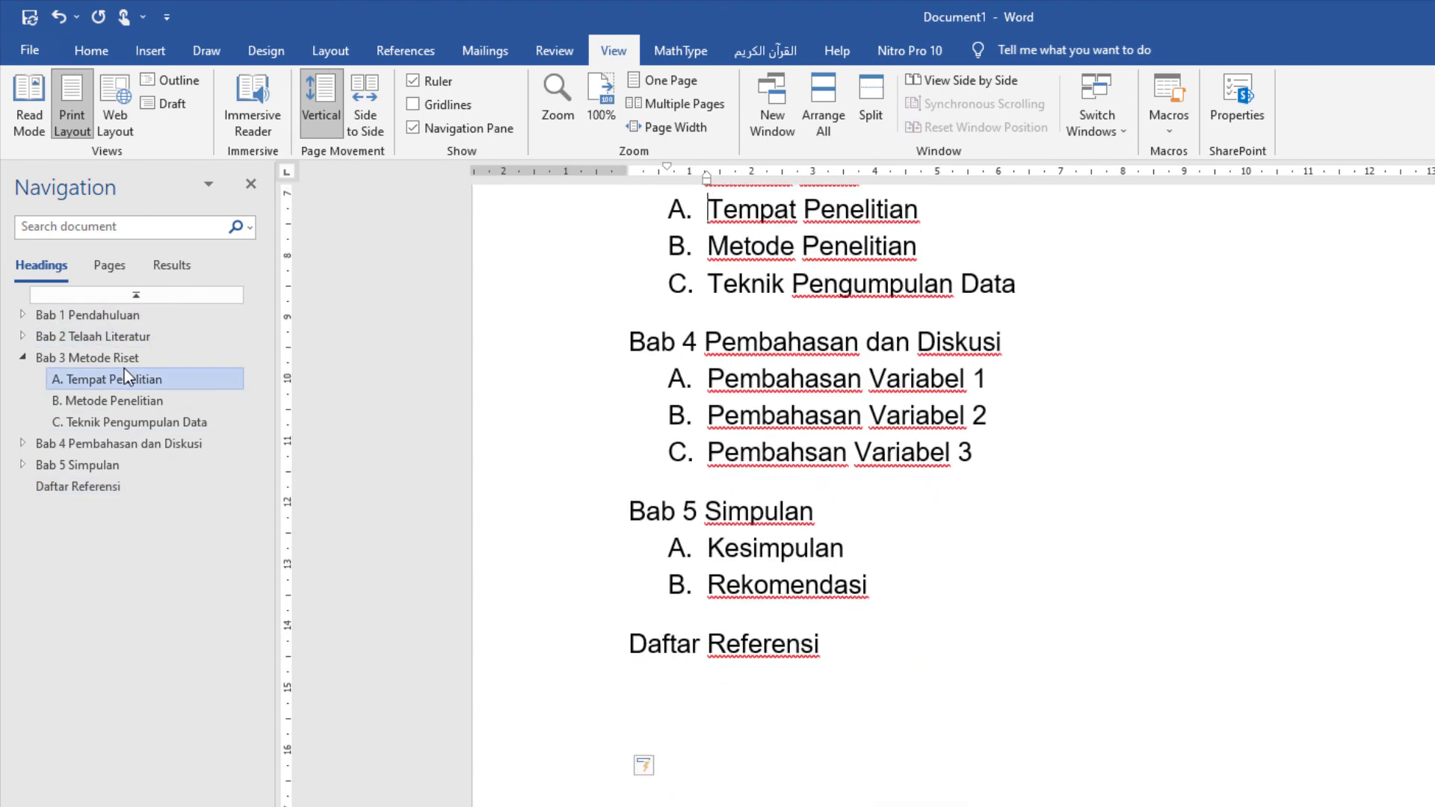
left_click(127, 396)
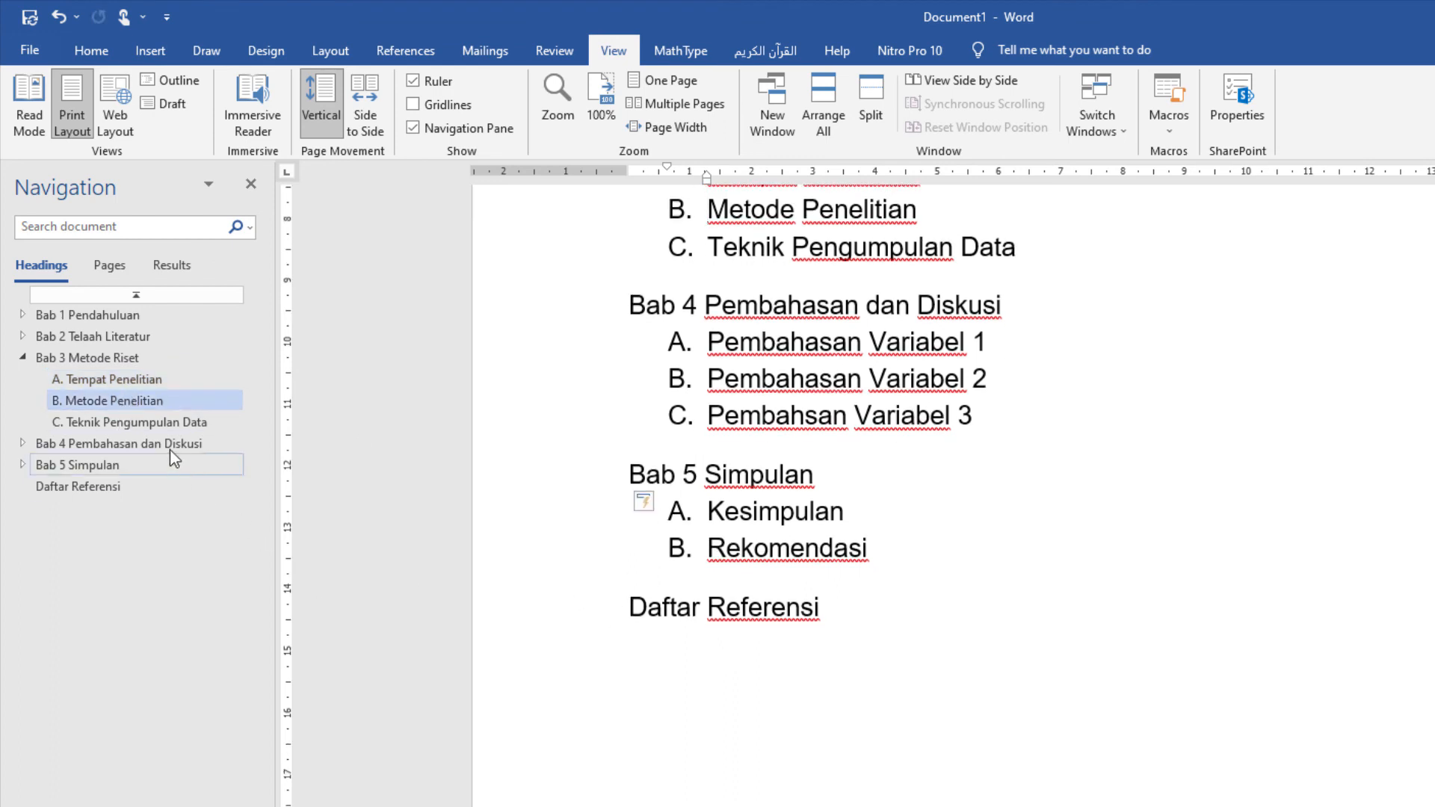
left_click(142, 424)
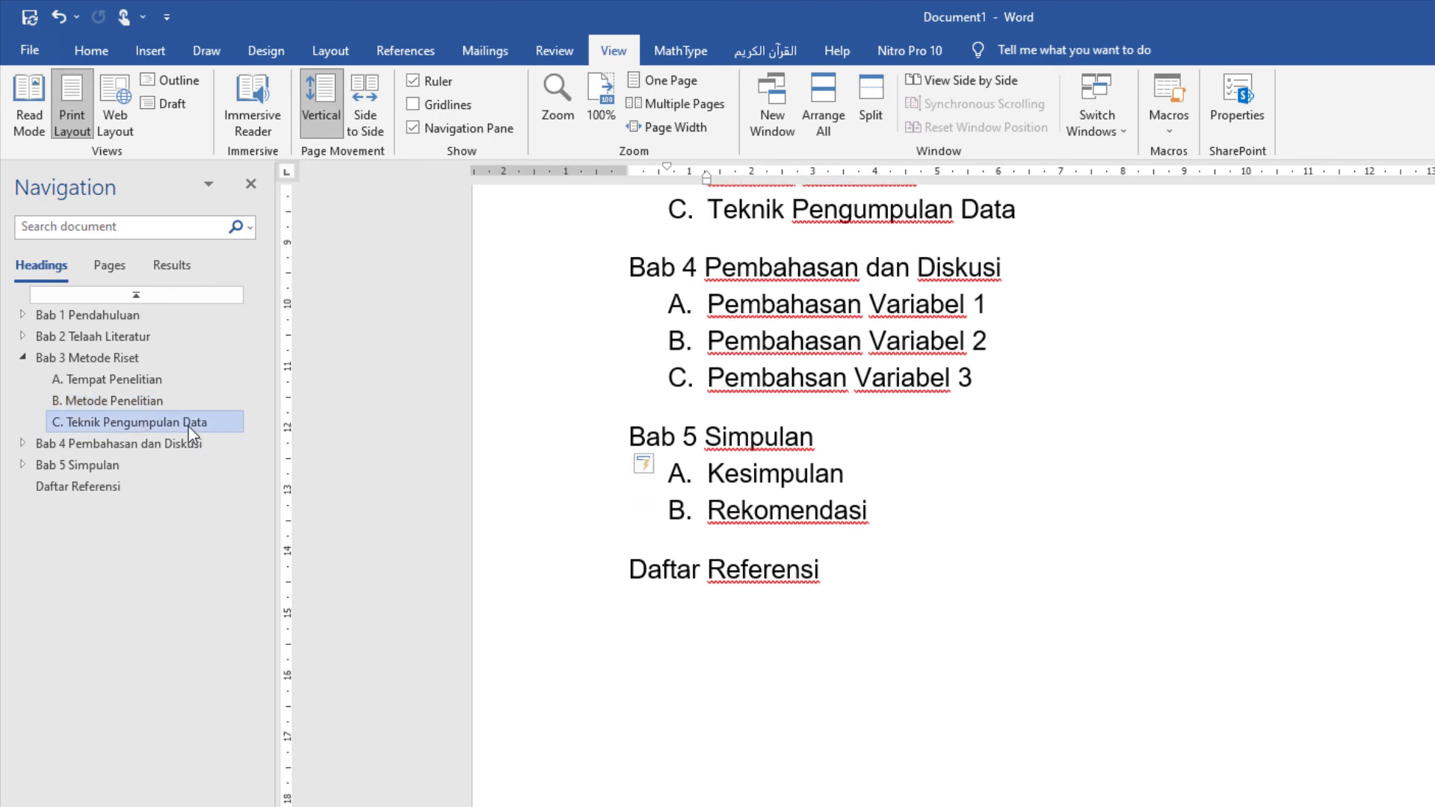
left_click(177, 447)
scroll(855, 516, "up", 8)
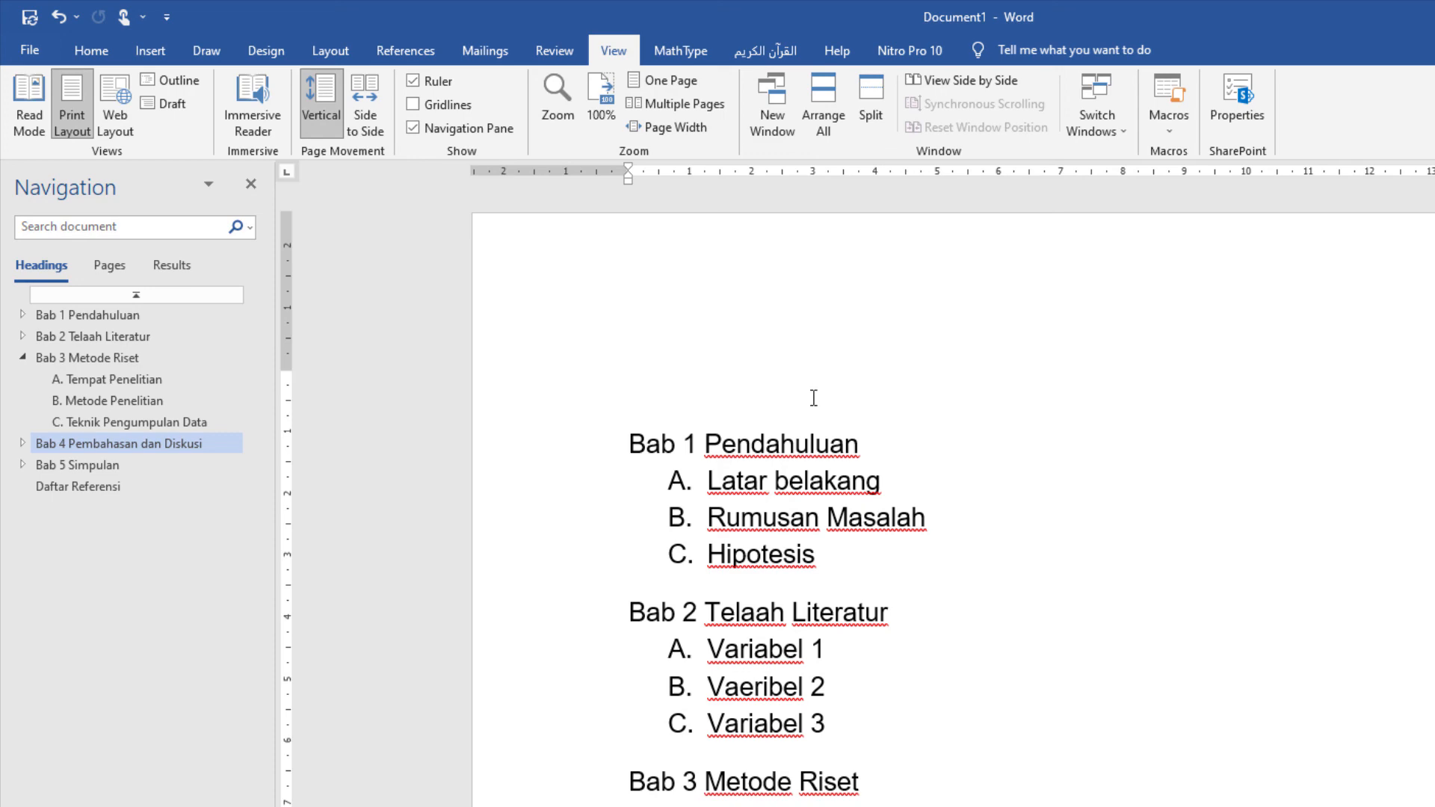
scroll(831, 426, "down", 10)
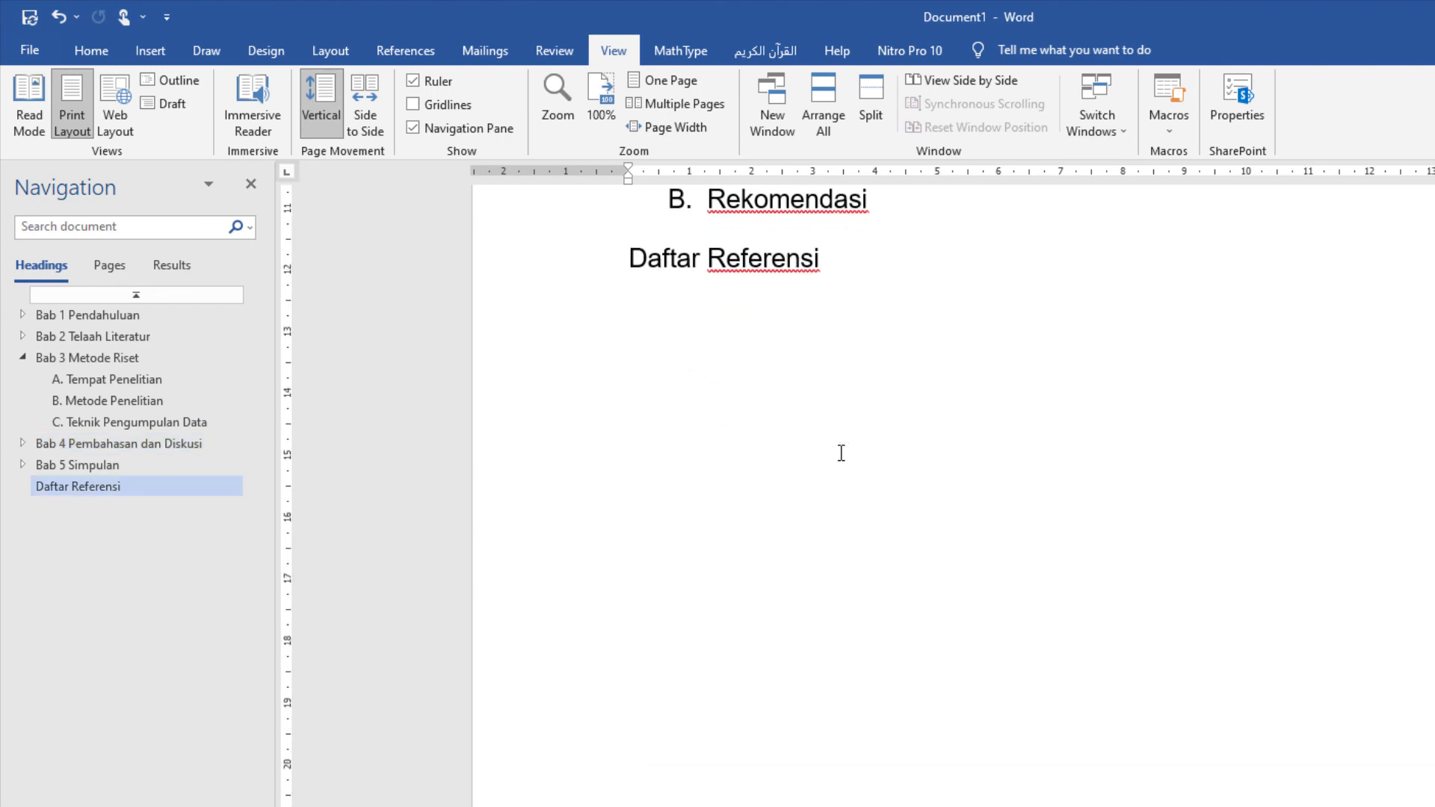
scroll(840, 453, "up", 10)
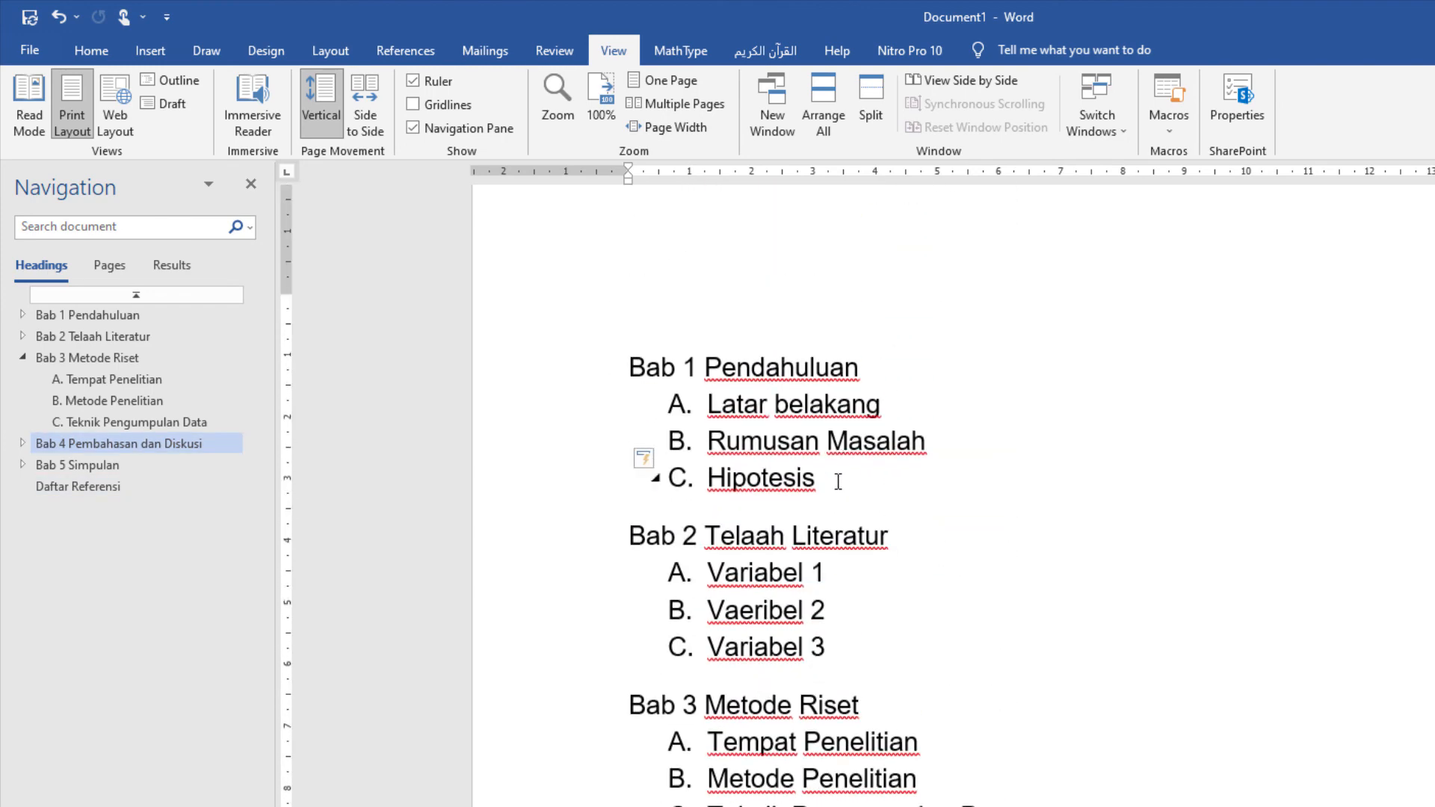
left_click(837, 480)
left_click(931, 447)
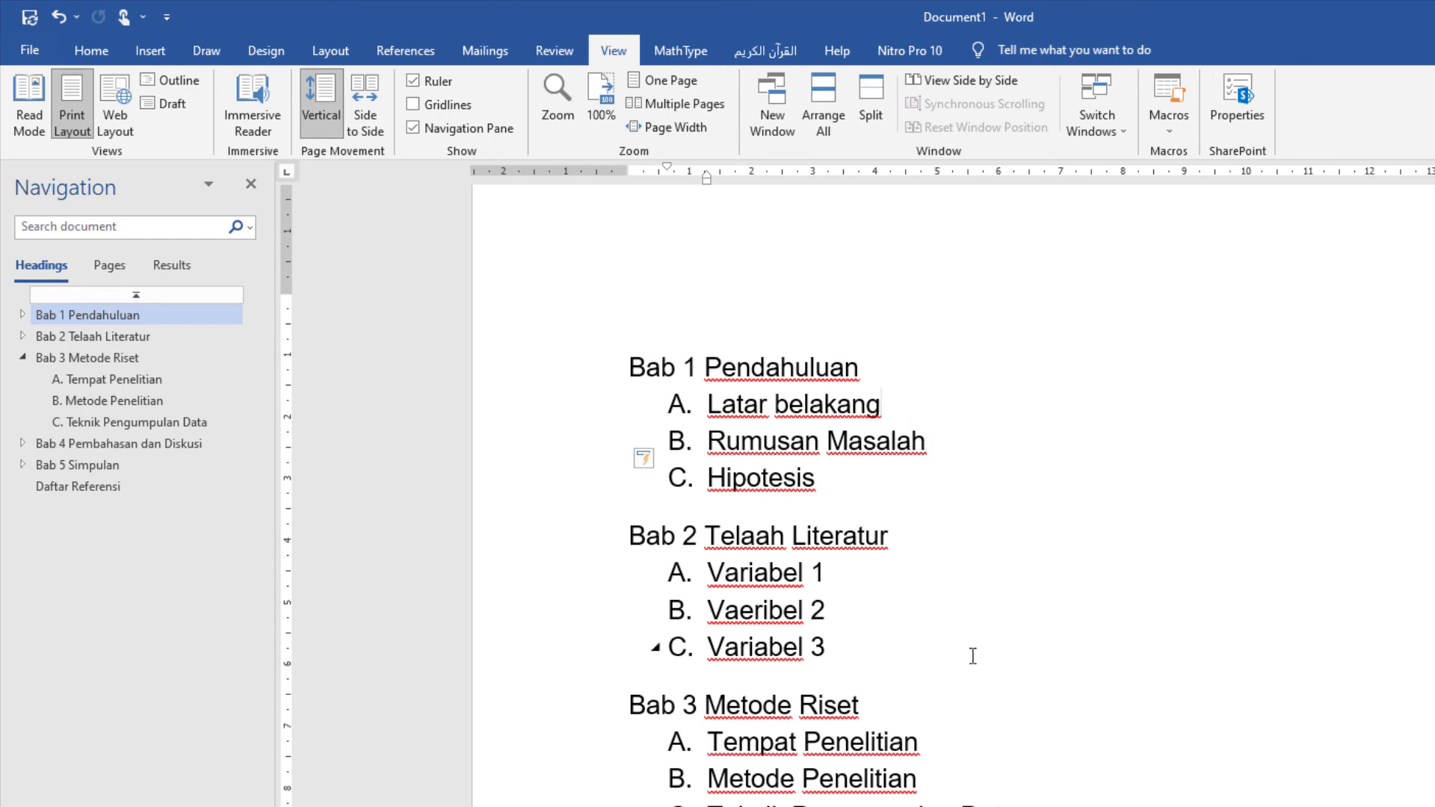
scroll(971, 656, "down", 9)
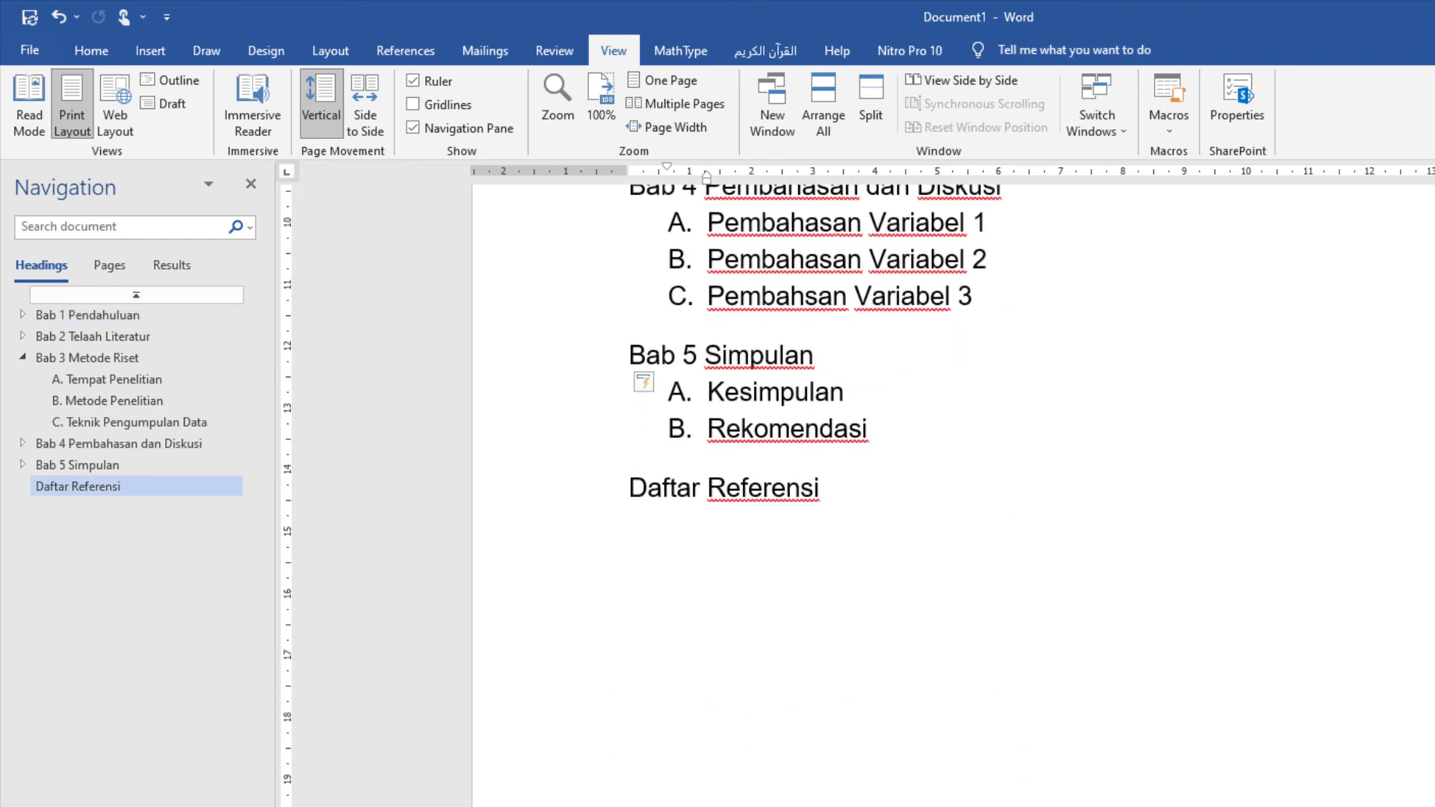